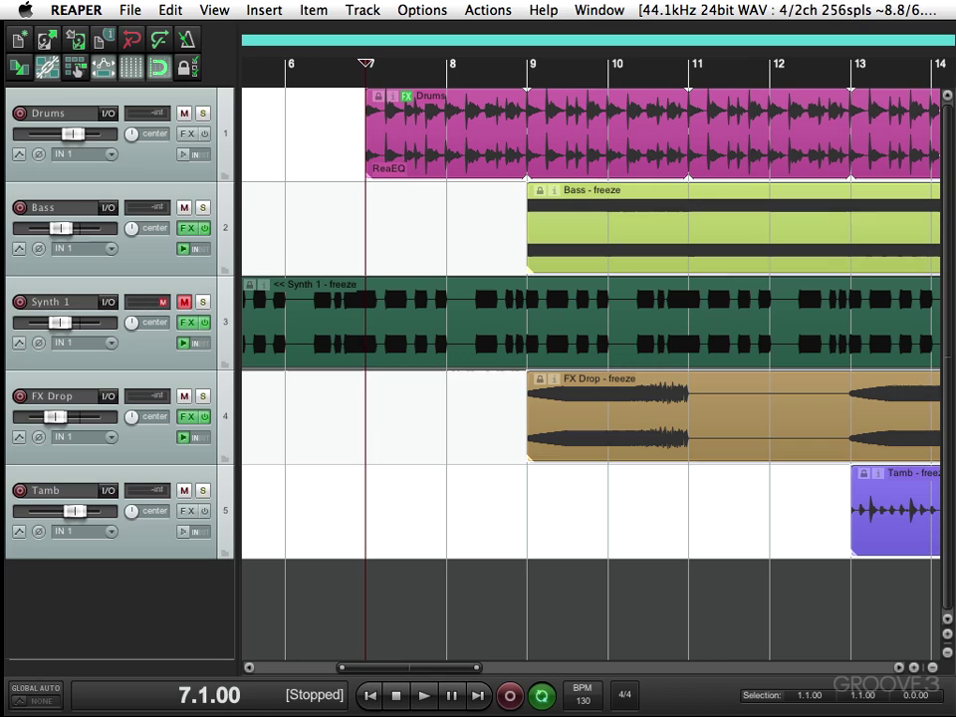
# Step: Audition the arrangement, then filter for 'eq' and load VST: ReaEQ (Cockos) onto the Drums track
pyautogui.press('space')
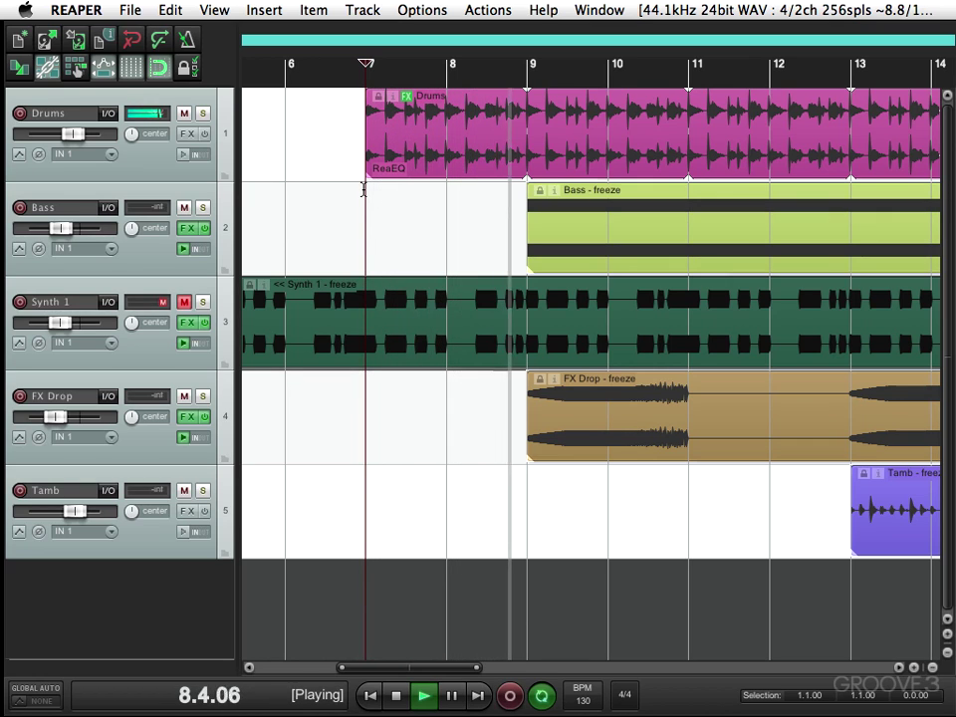
pyautogui.press('space')
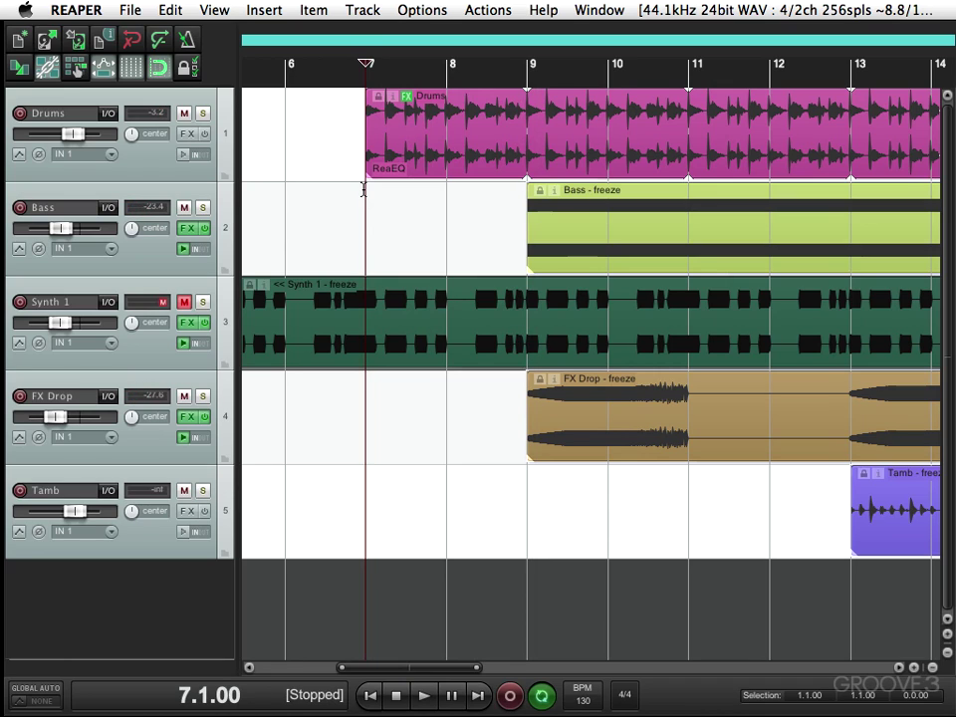
pyautogui.click(187, 135)
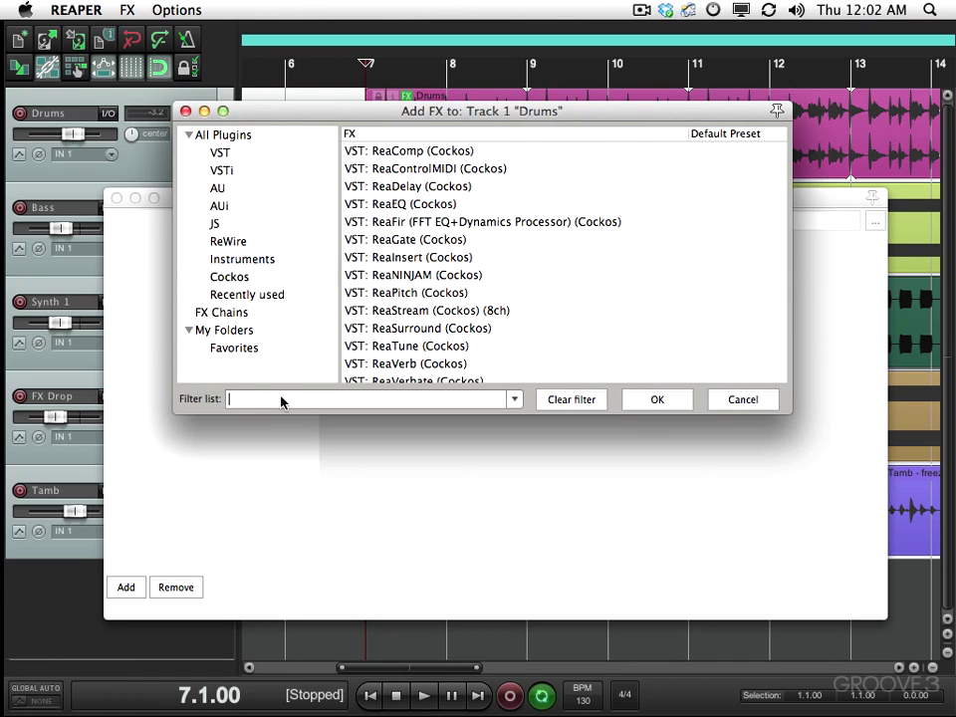
pyautogui.write('eq')
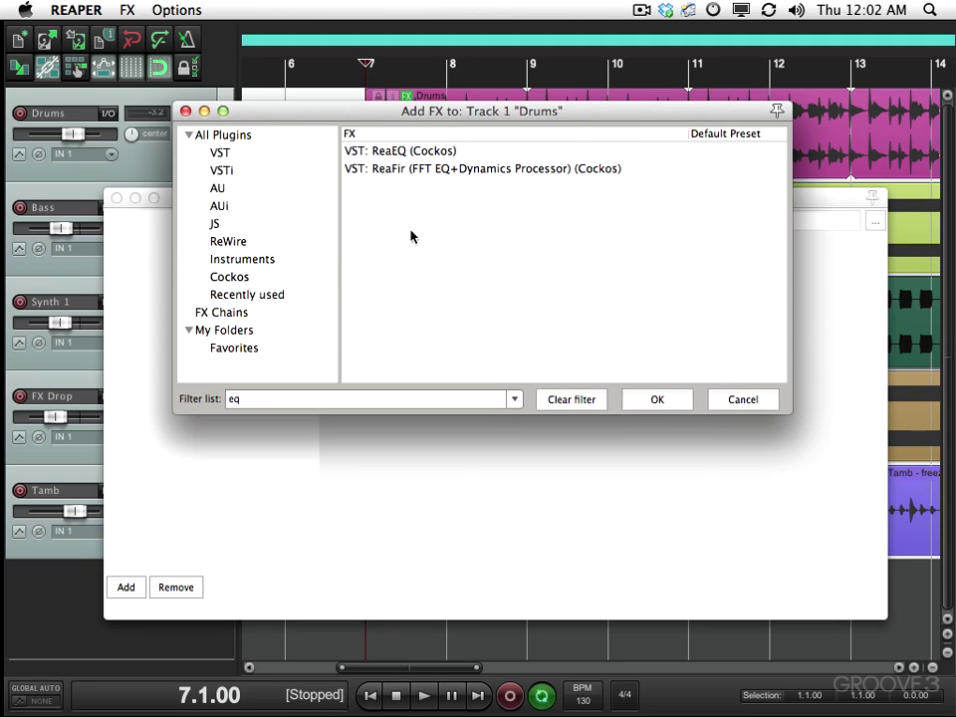
pyautogui.click(404, 156)
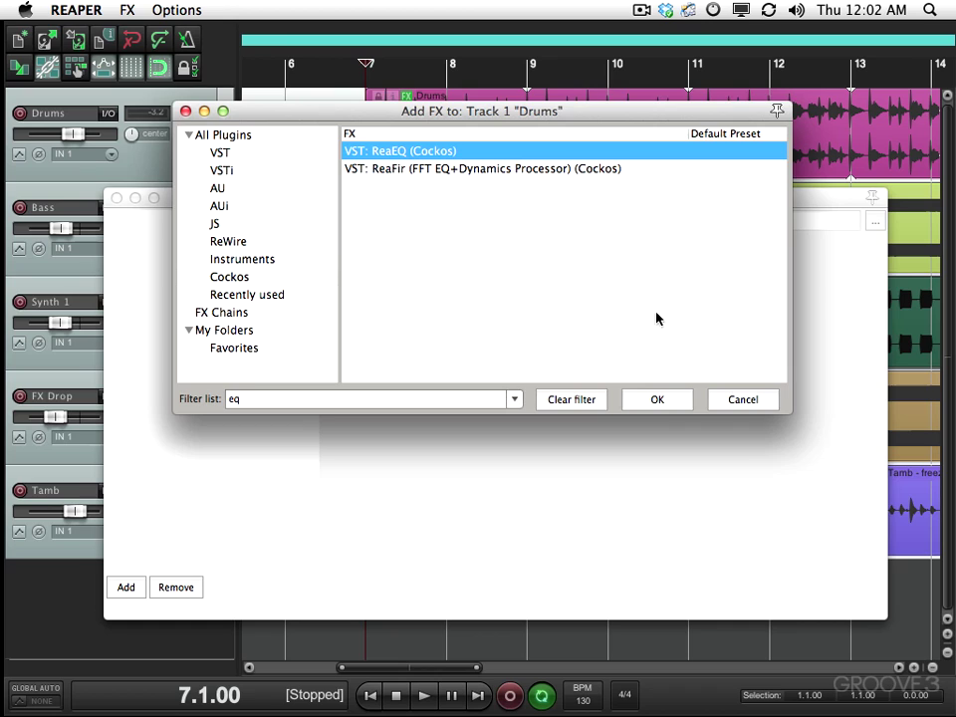
pyautogui.click(657, 399)
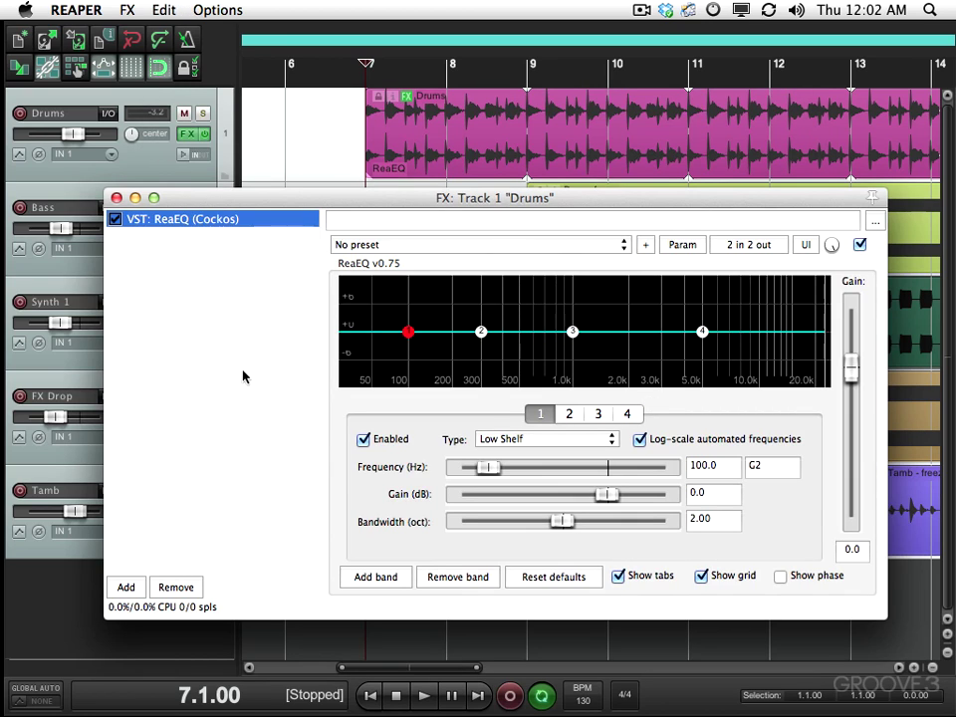
pyautogui.rightClick(207, 219)
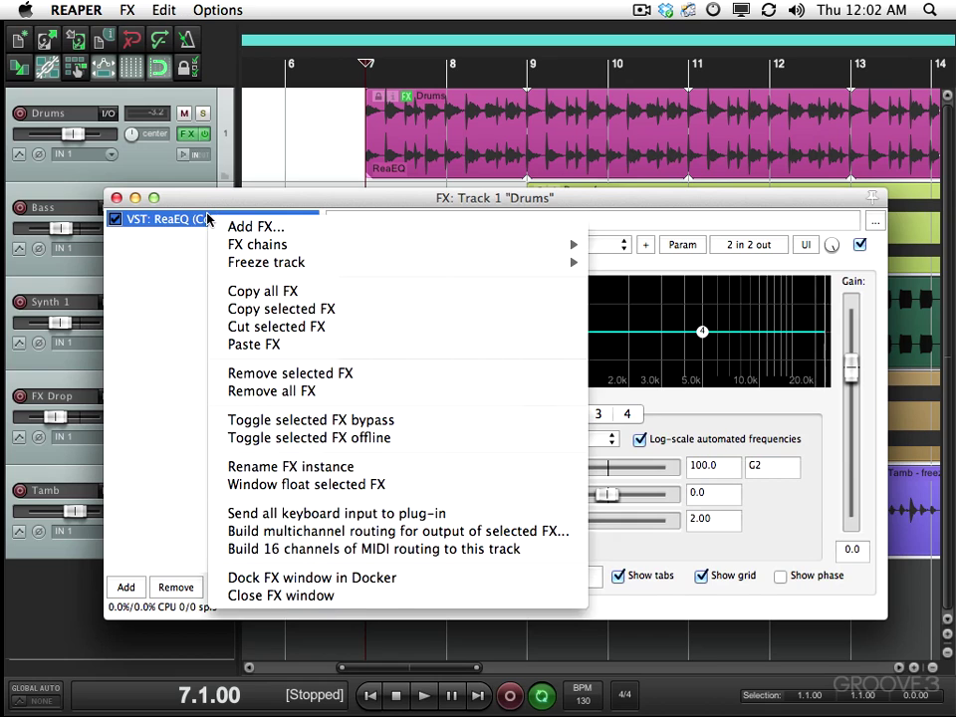
# Step: Float the ReaEQ window and remove bands 2–4, keeping only the 100 Hz low shelf
pyautogui.click(289, 485)
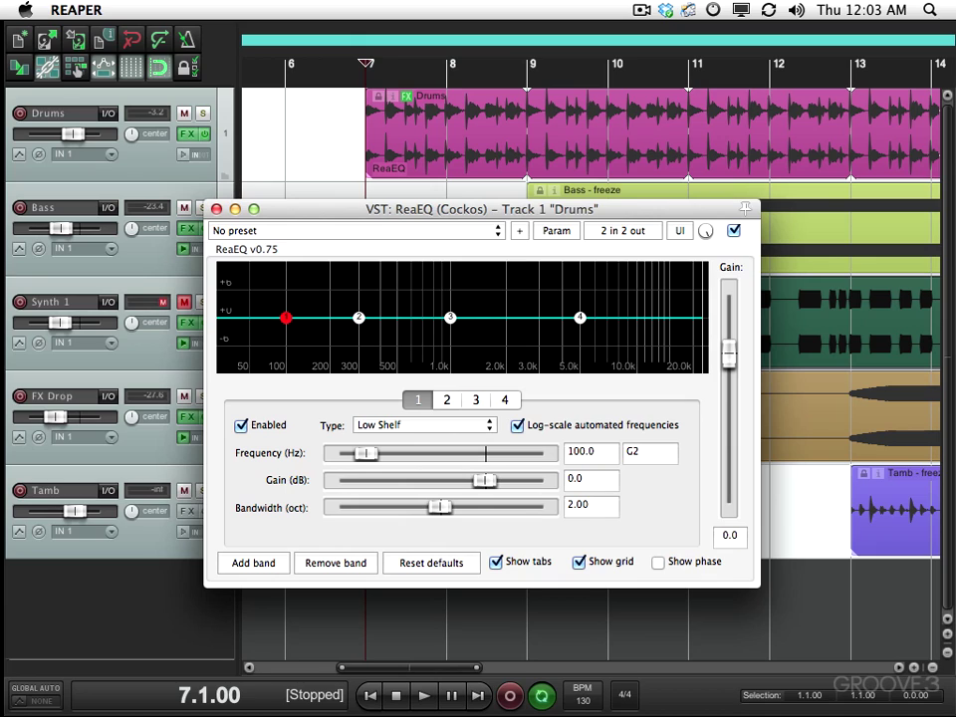
pyautogui.click(448, 399)
pyautogui.click(475, 399)
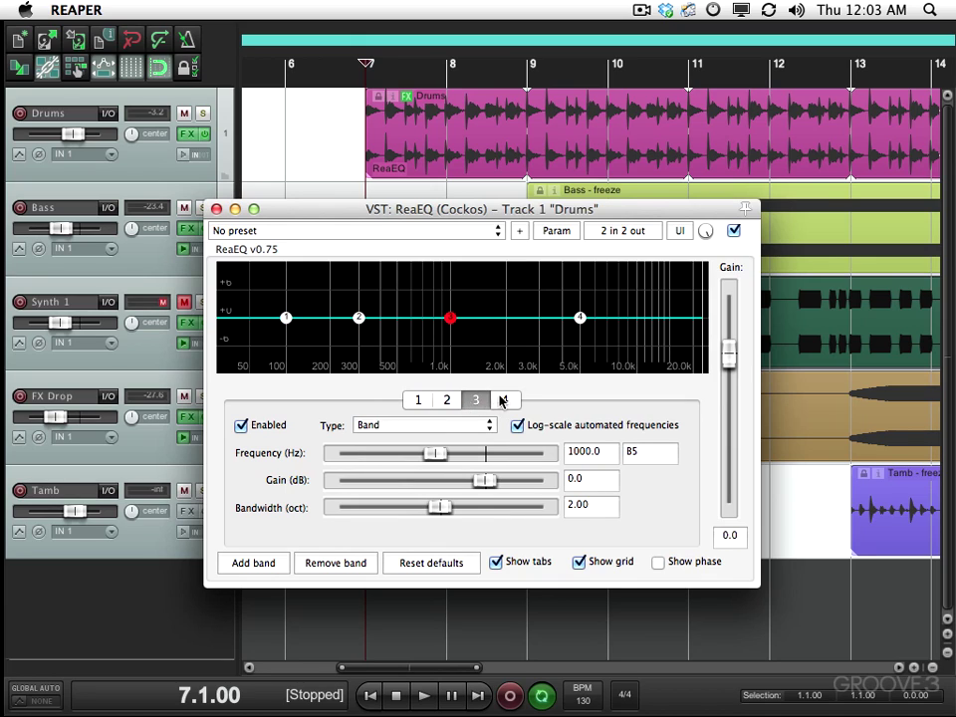
pyautogui.click(503, 399)
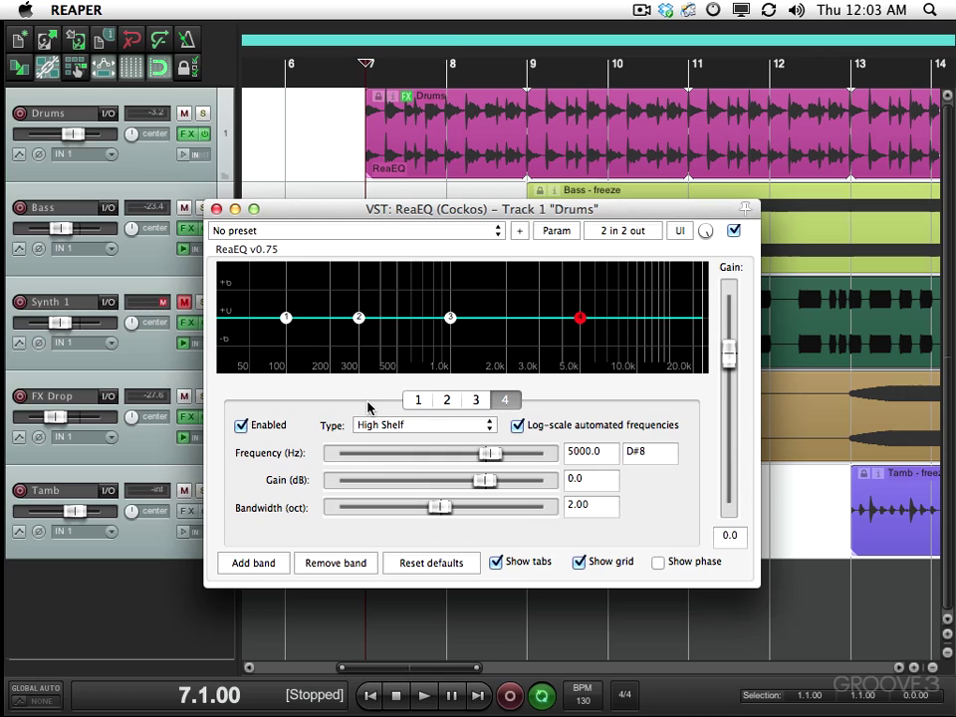
pyautogui.click(354, 563)
pyautogui.click(354, 563)
pyautogui.click(355, 563)
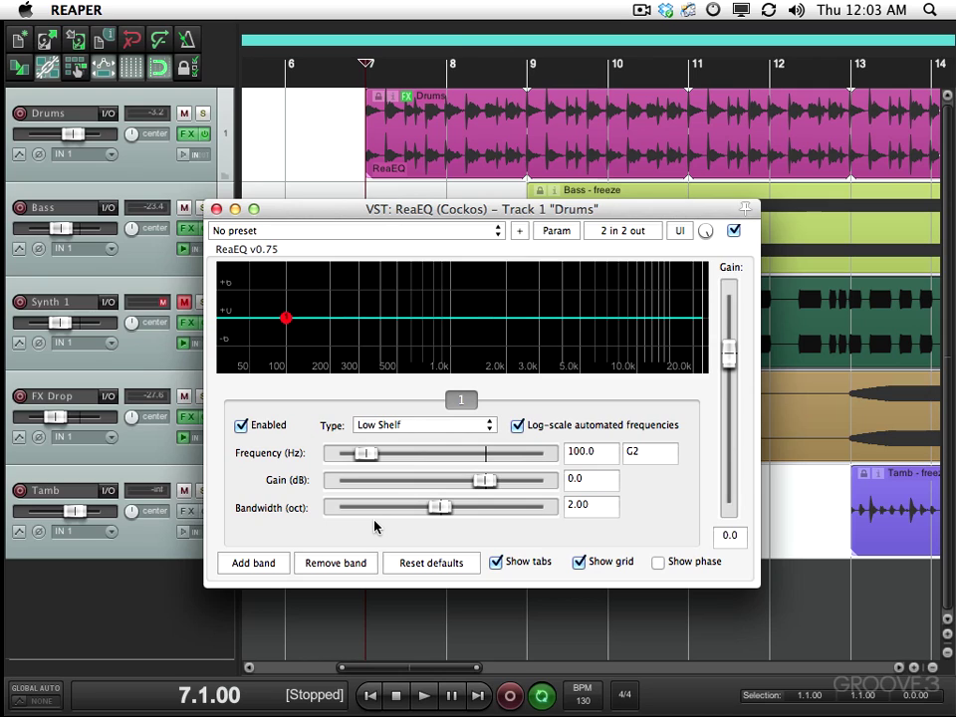
# Step: Make the EQ band a Low Pass filter with a 0.53-octave bandwidth
pyautogui.click(416, 425)
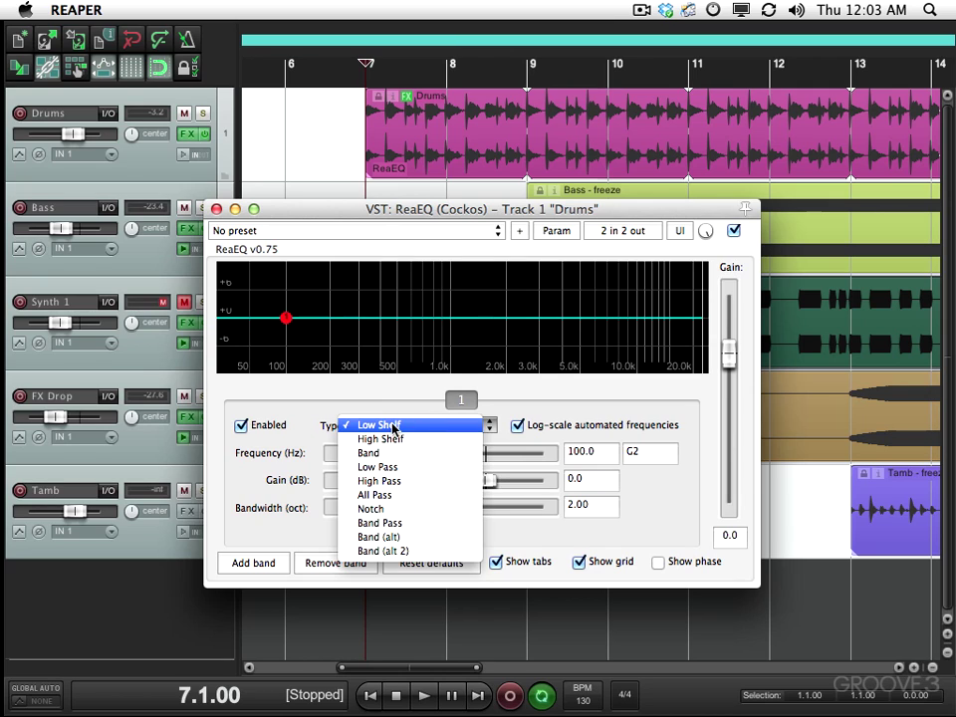
pyautogui.click(397, 465)
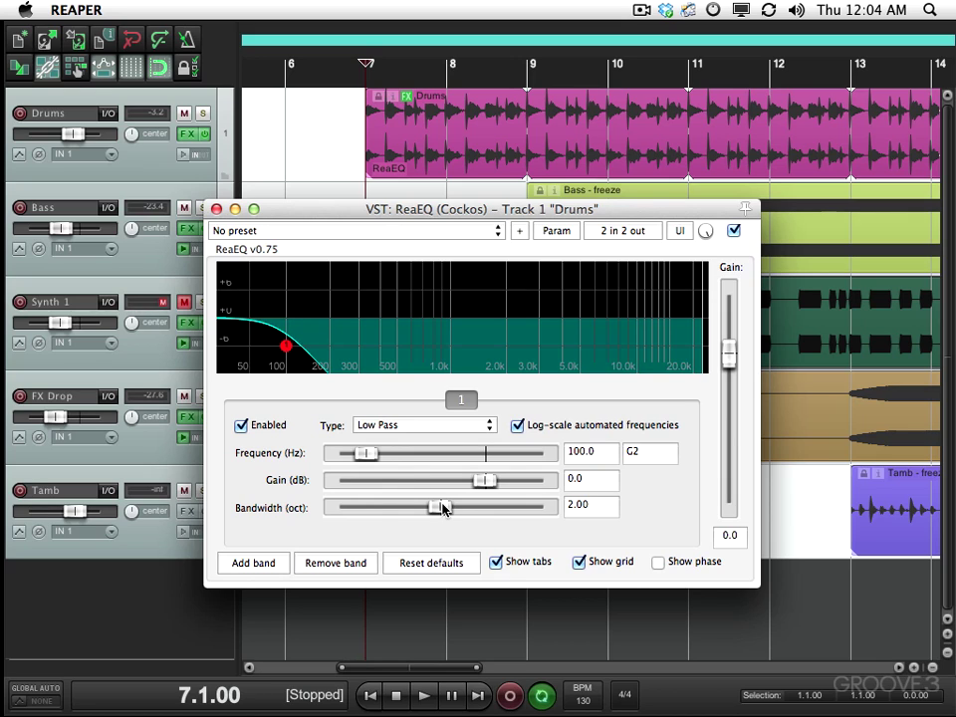
pyautogui.moveTo(443, 508); pyautogui.dragTo(367, 516)
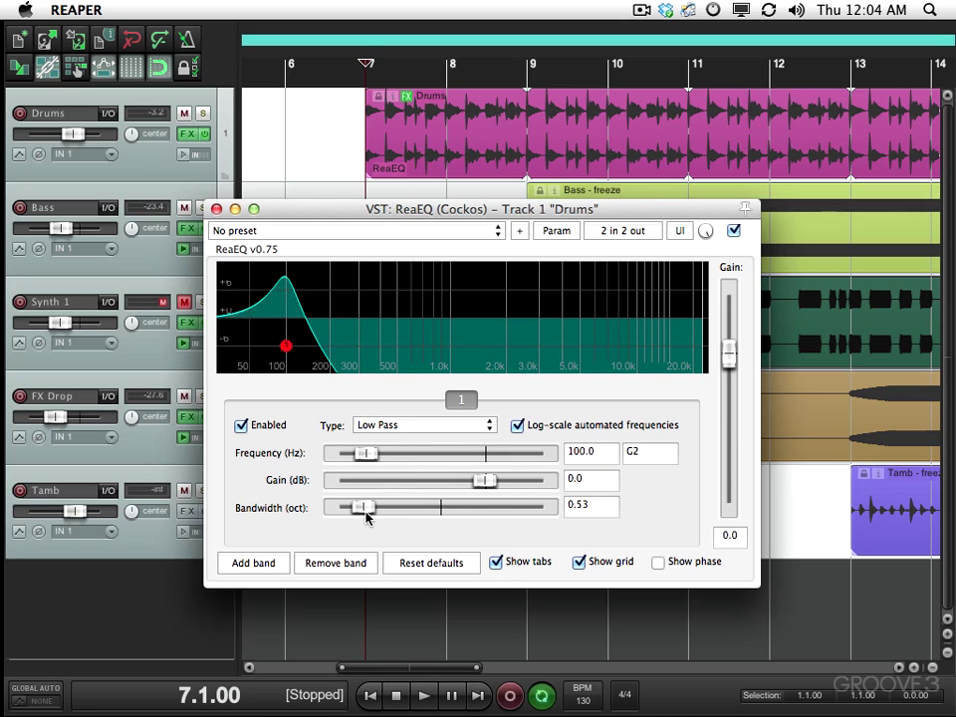
# Step: Sweep the low-pass cutoff during playback, settling at 6352.1 Hz
pyautogui.moveTo(365, 454); pyautogui.dragTo(476, 461)
pyautogui.press('space')
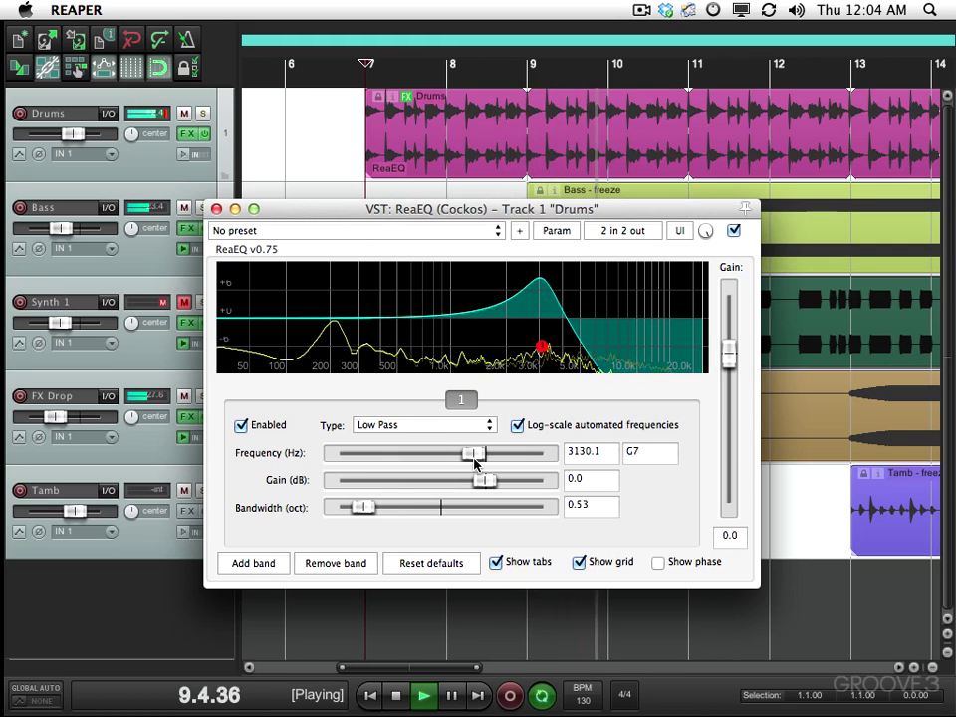
pyautogui.press('space')
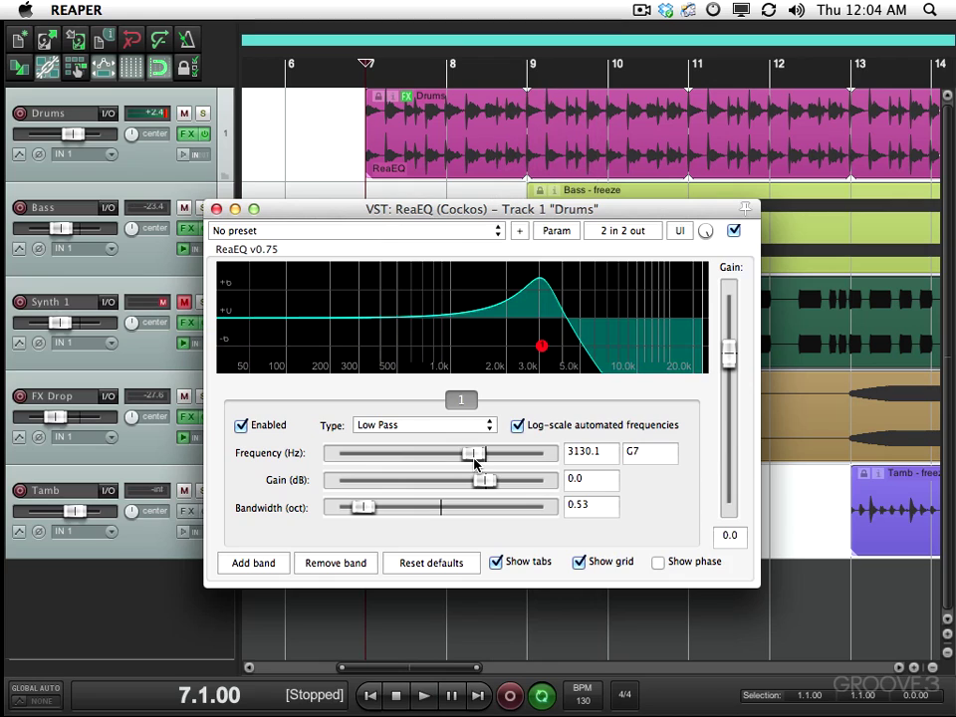
pyautogui.moveTo(476, 461); pyautogui.dragTo(501, 475)
pyautogui.press('space')
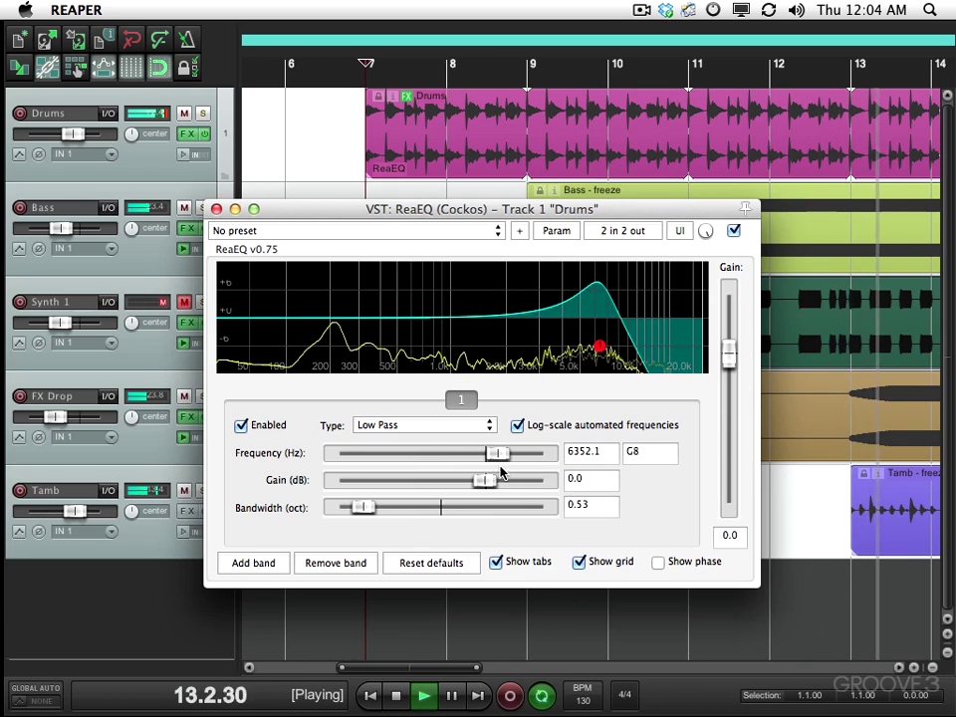
pyautogui.press('space')
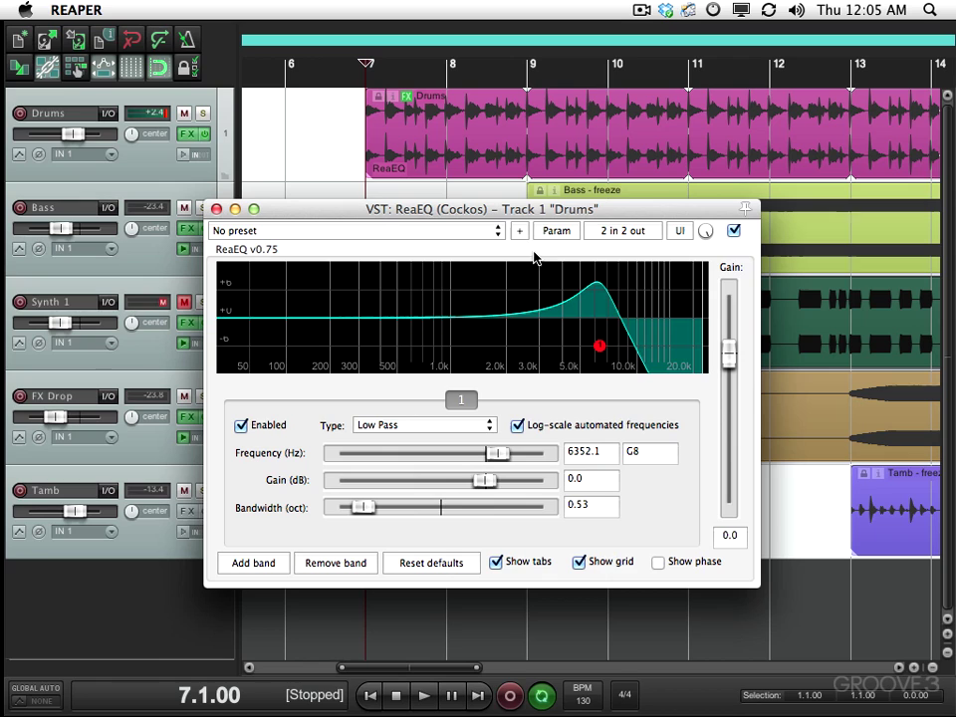
pyautogui.click(20, 156)
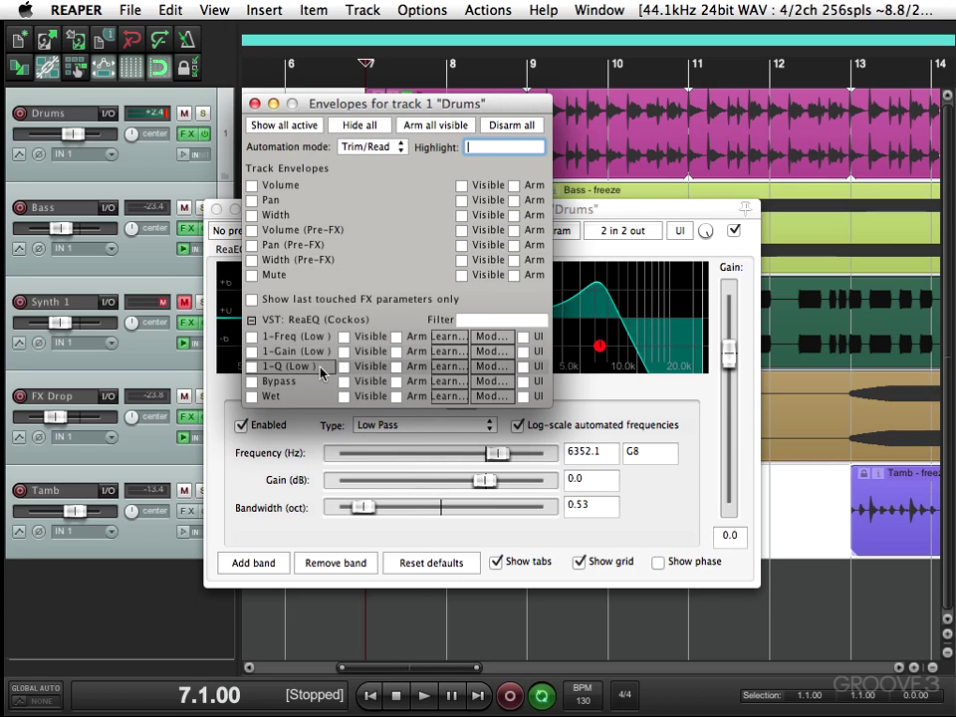
pyautogui.click(380, 211)
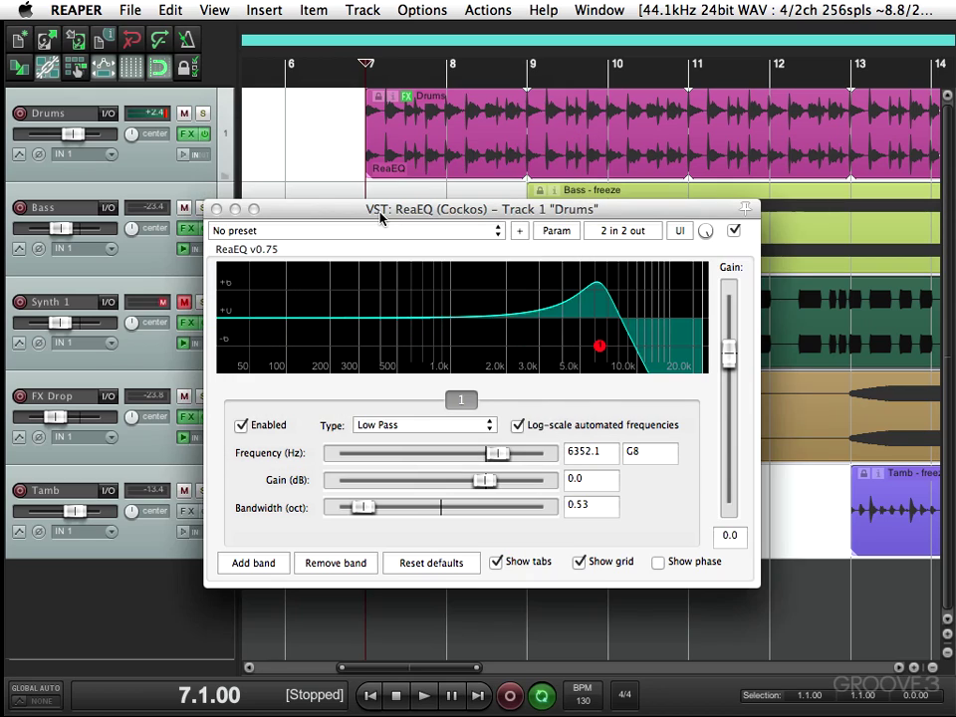
pyautogui.doubleClick(263, 568)
pyautogui.doubleClick(263, 568)
pyautogui.doubleClick(263, 568)
pyautogui.click(263, 567)
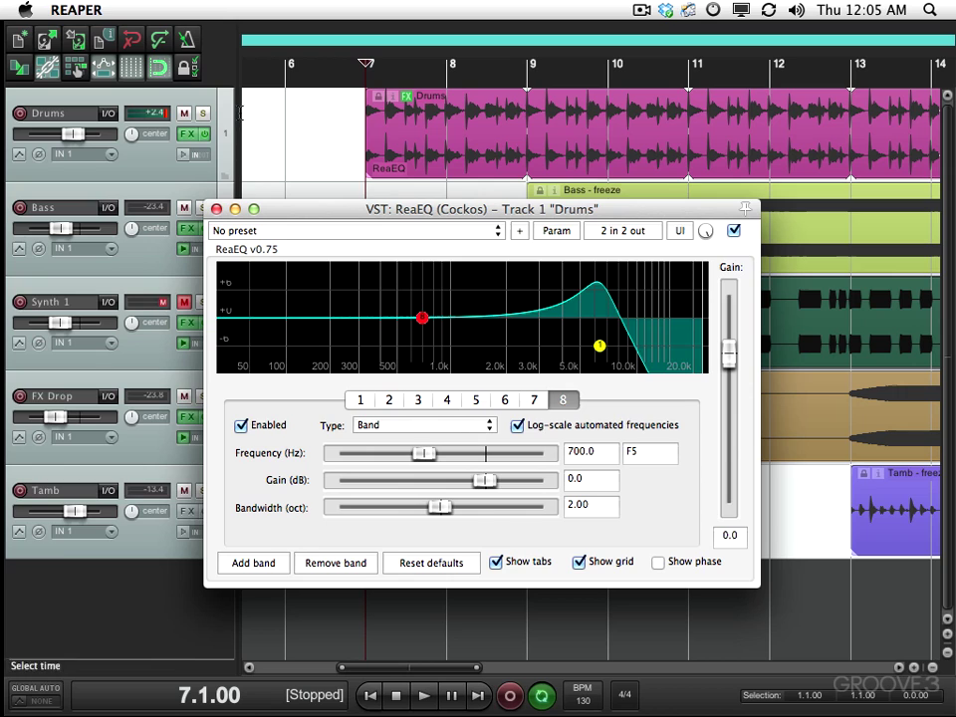
pyautogui.click(18, 155)
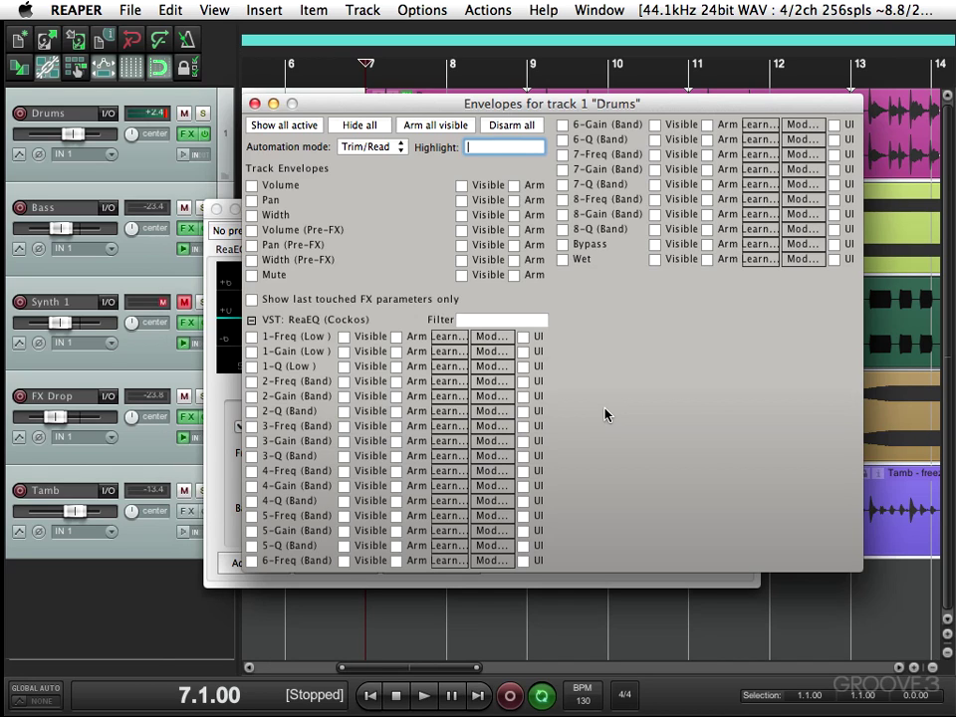
pyautogui.press('Escape')
pyautogui.click(321, 564)
pyautogui.click(321, 564)
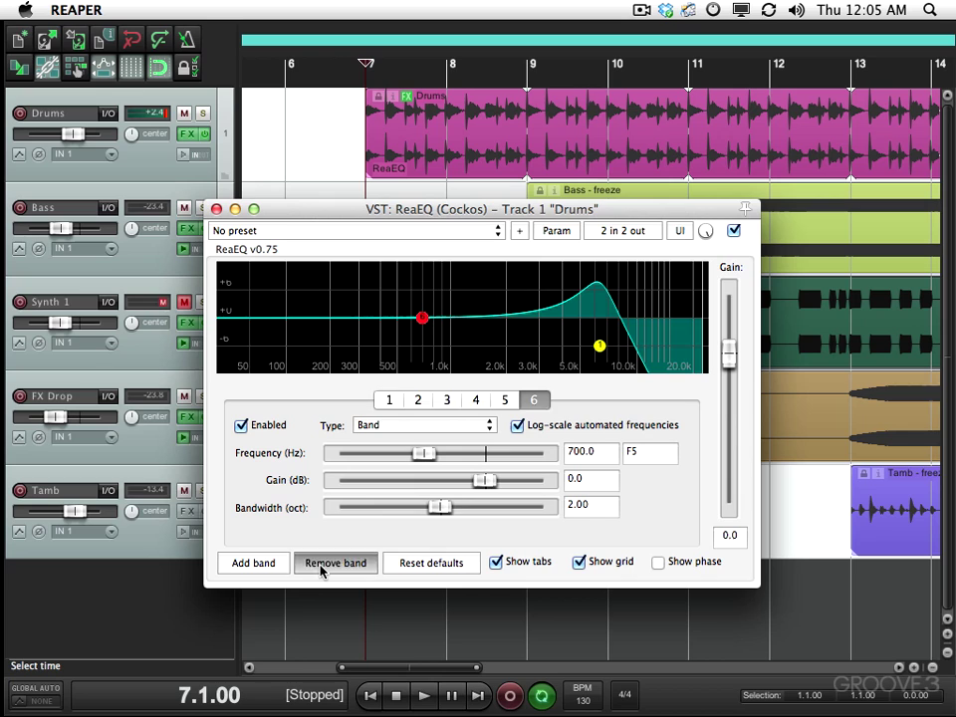
pyautogui.click(321, 563)
pyautogui.click(321, 564)
pyautogui.click(320, 563)
pyautogui.click(321, 564)
pyautogui.click(320, 564)
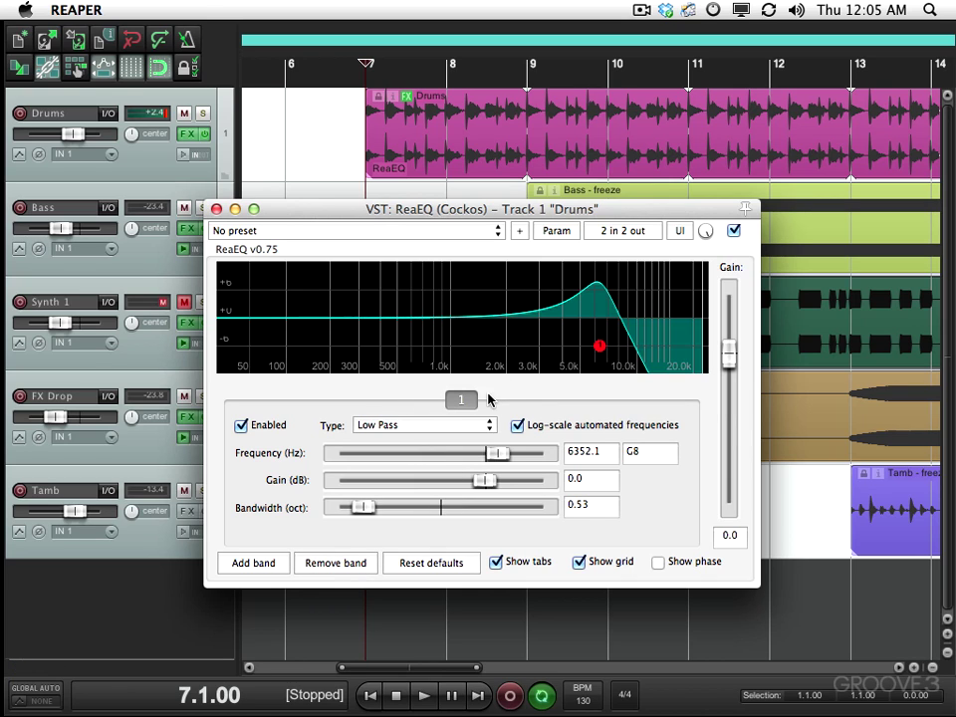
# Step: Check the Drums envelope list, then drag the low-pass cutoff down to 131.2 Hz
pyautogui.click(19, 156)
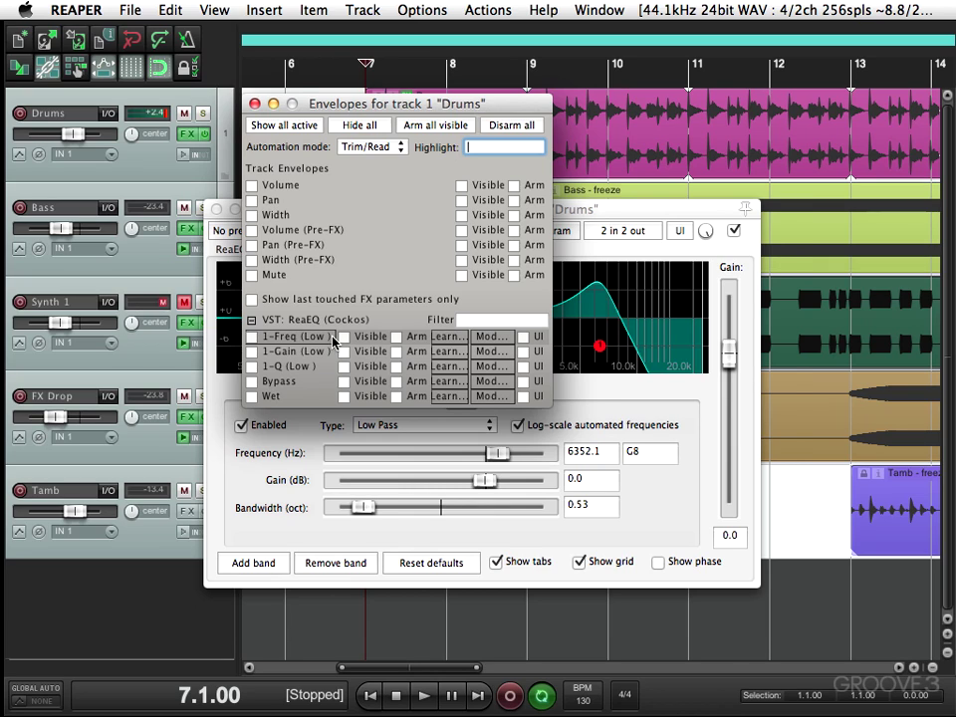
pyautogui.press('Escape')
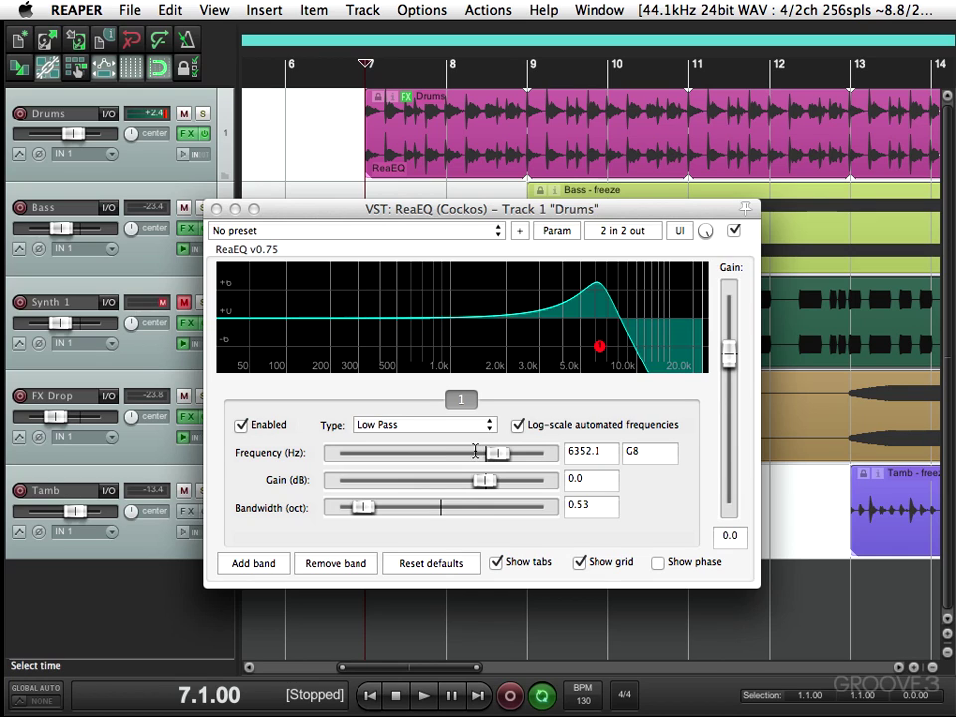
pyautogui.moveTo(498, 454); pyautogui.dragTo(372, 455)
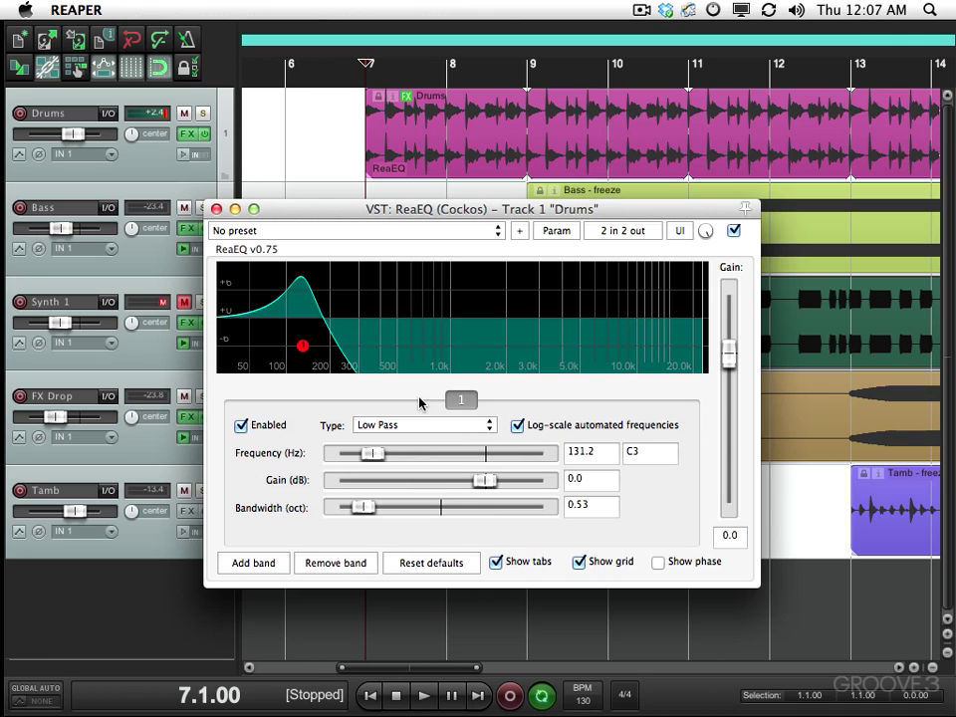
# Step: Try the Touch mode in the Drums envelope window, revert to Trim/Read, and close it
pyautogui.click(18, 154)
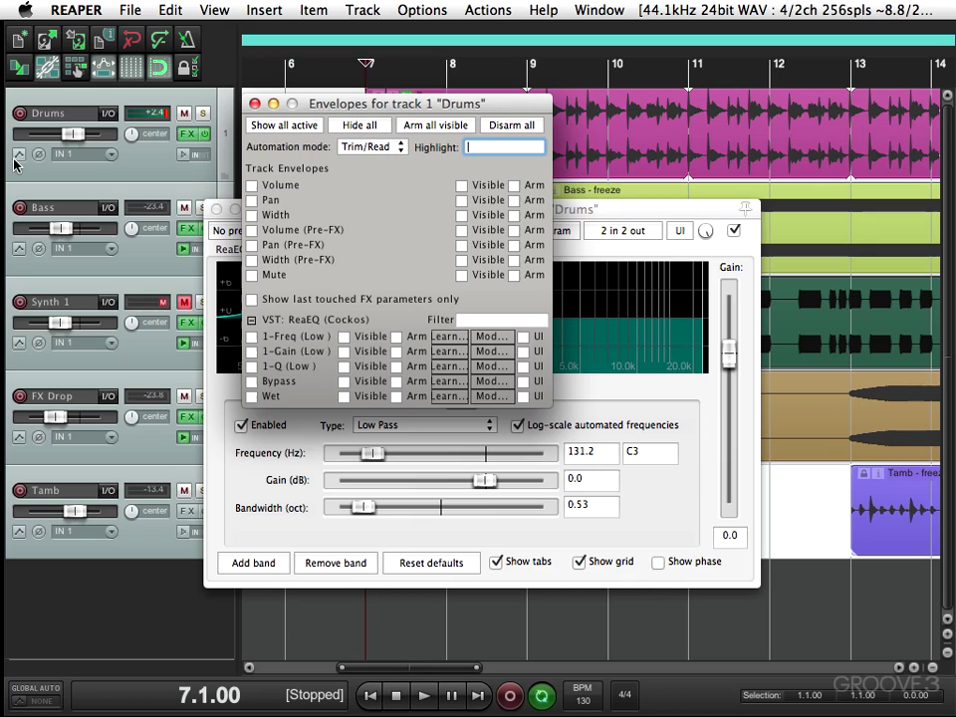
pyautogui.click(375, 149)
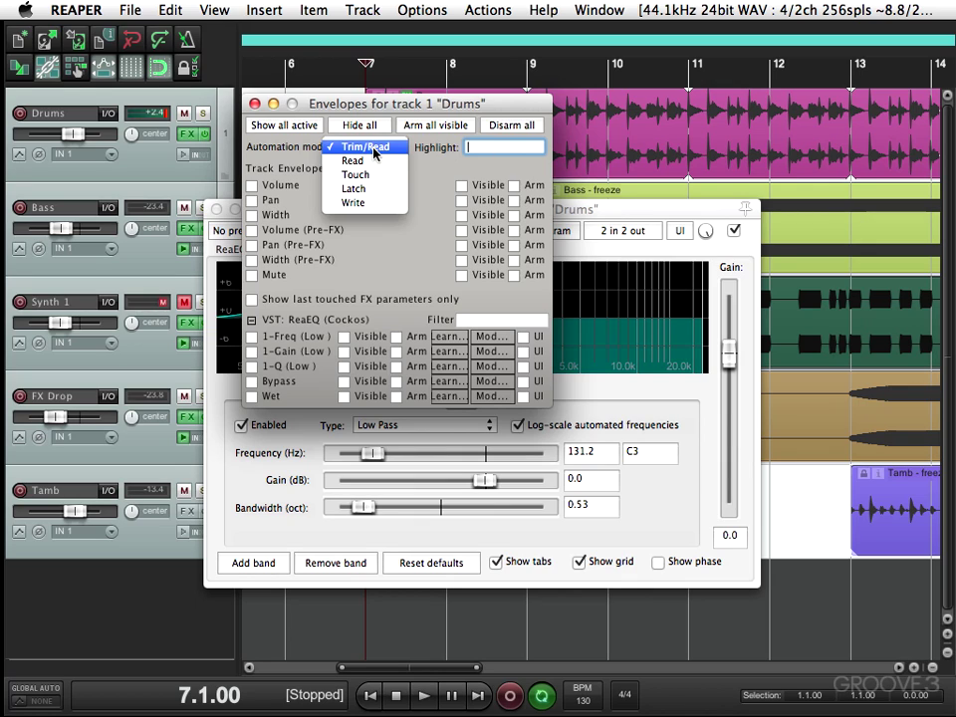
pyautogui.click(376, 174)
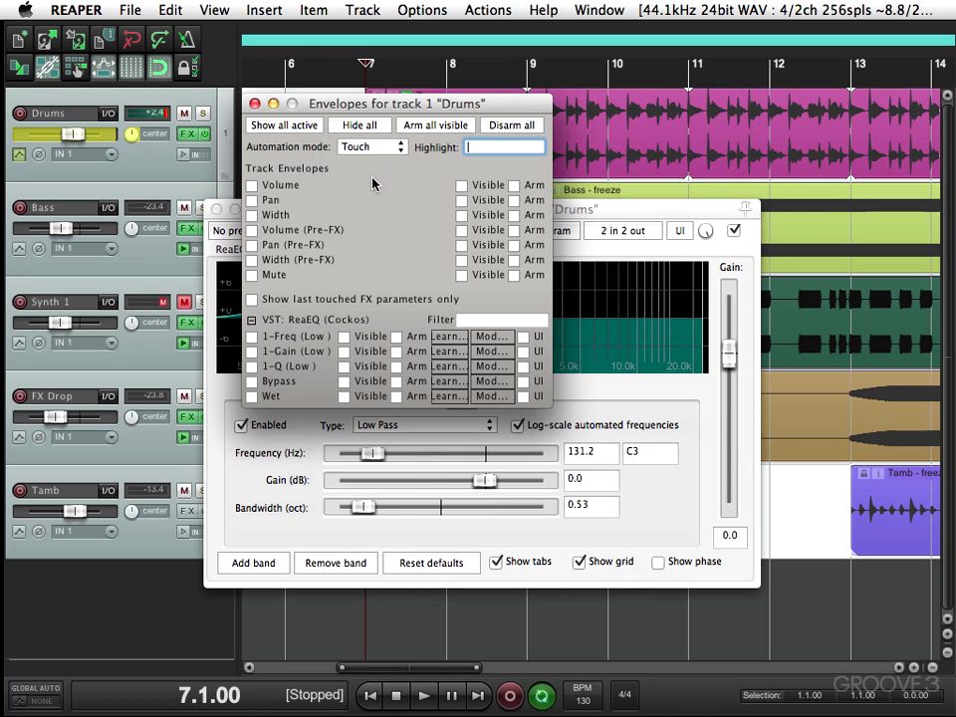
pyautogui.click(376, 148)
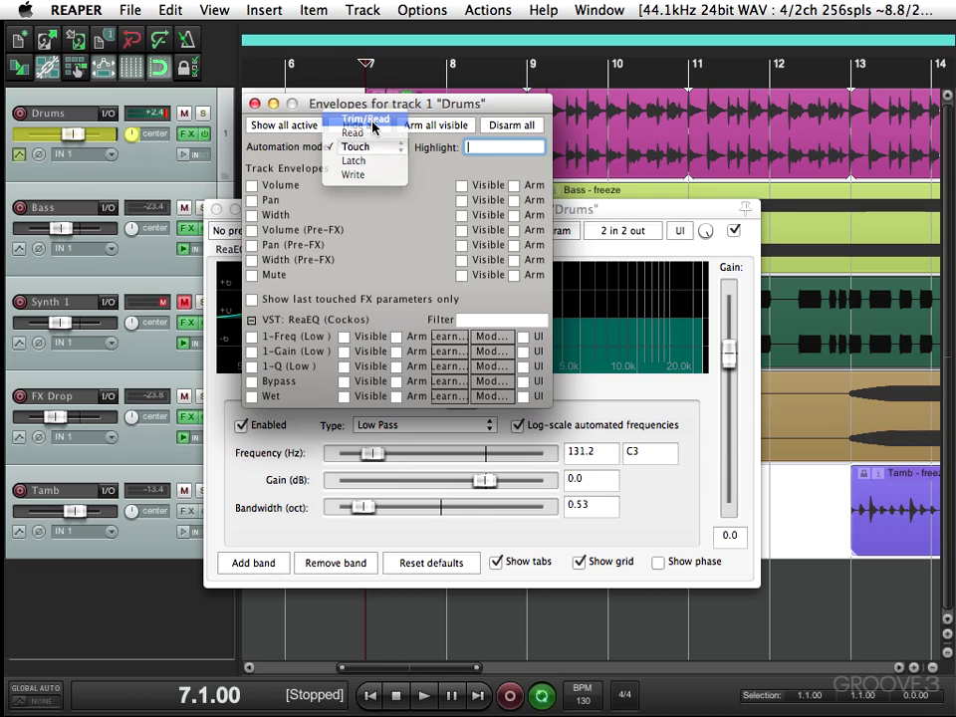
pyautogui.click(374, 122)
pyautogui.click(255, 104)
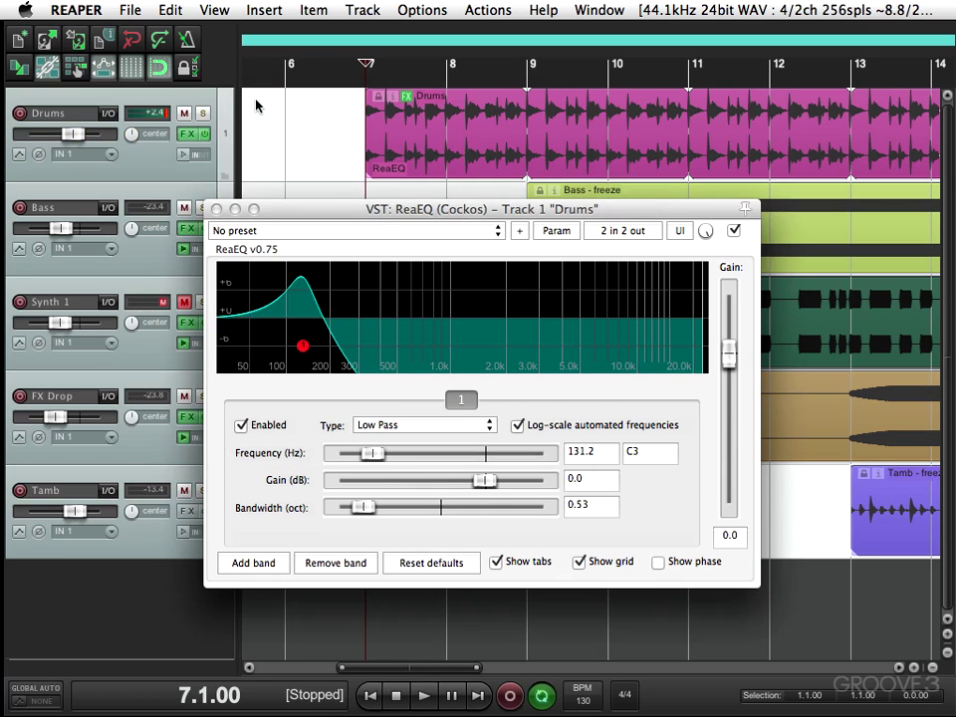
# Step: Set the Drums track's automation mode to Touch from its automation options
pyautogui.click(17, 154)
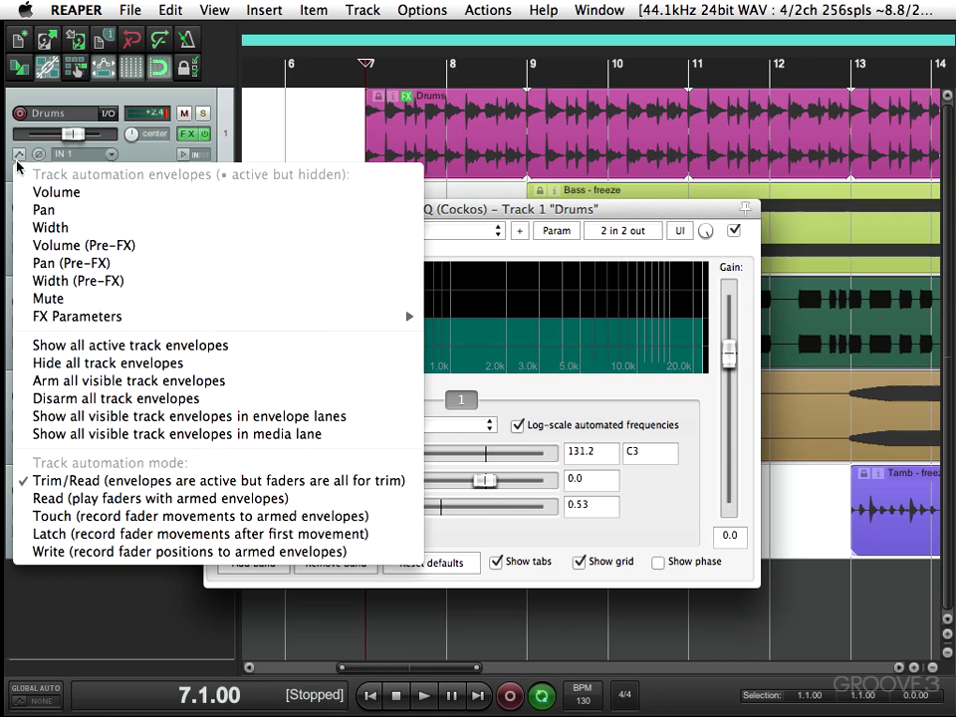
pyautogui.click(87, 581)
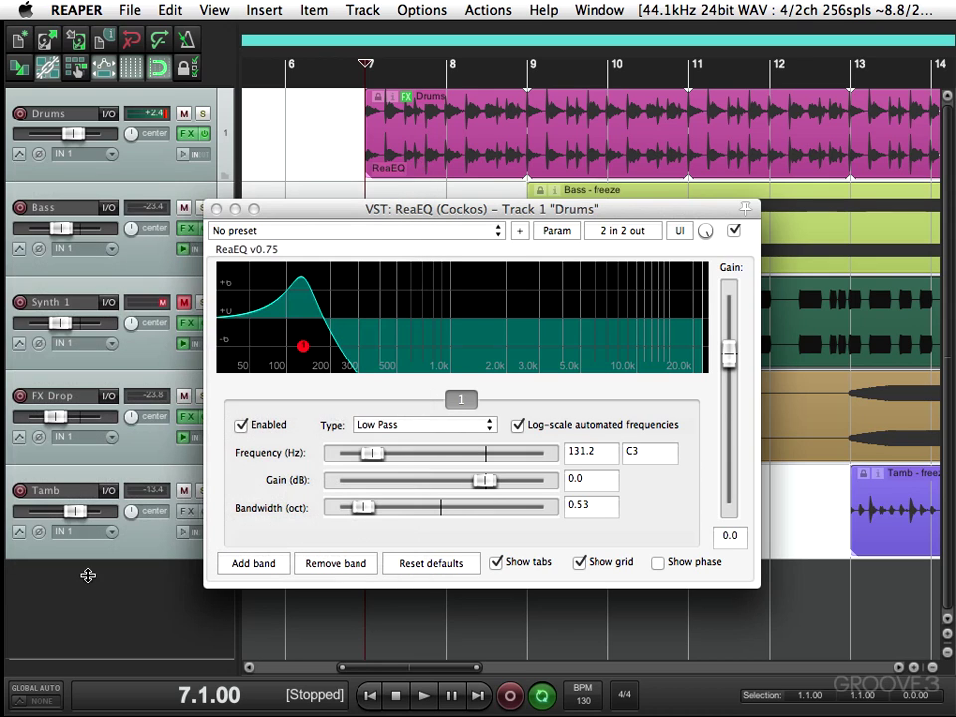
pyautogui.rightClick(153, 171)
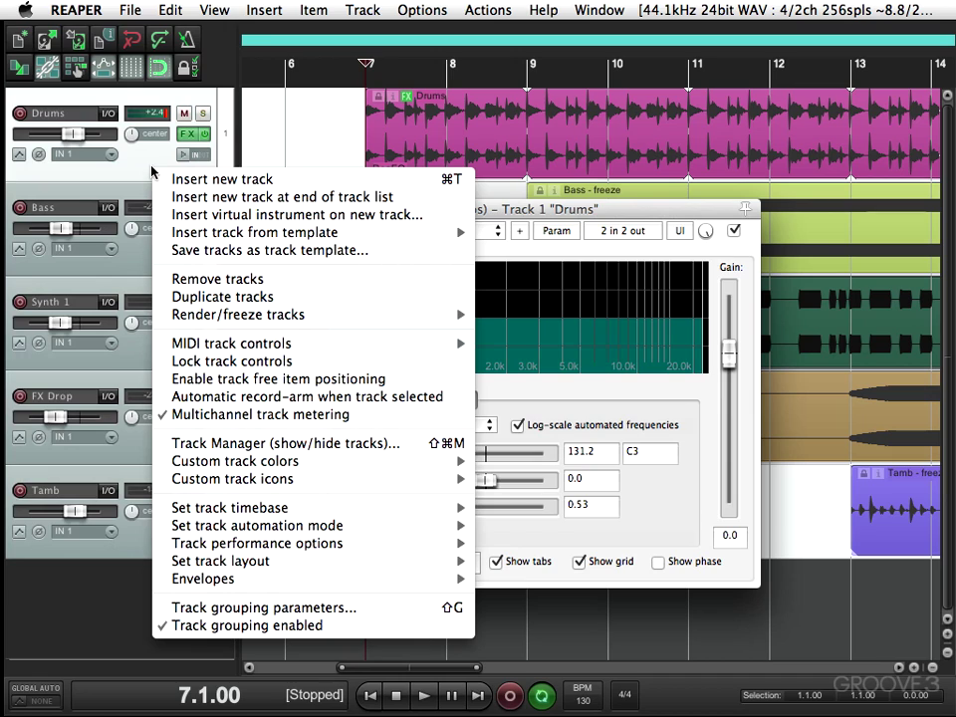
pyautogui.moveTo(178, 522)
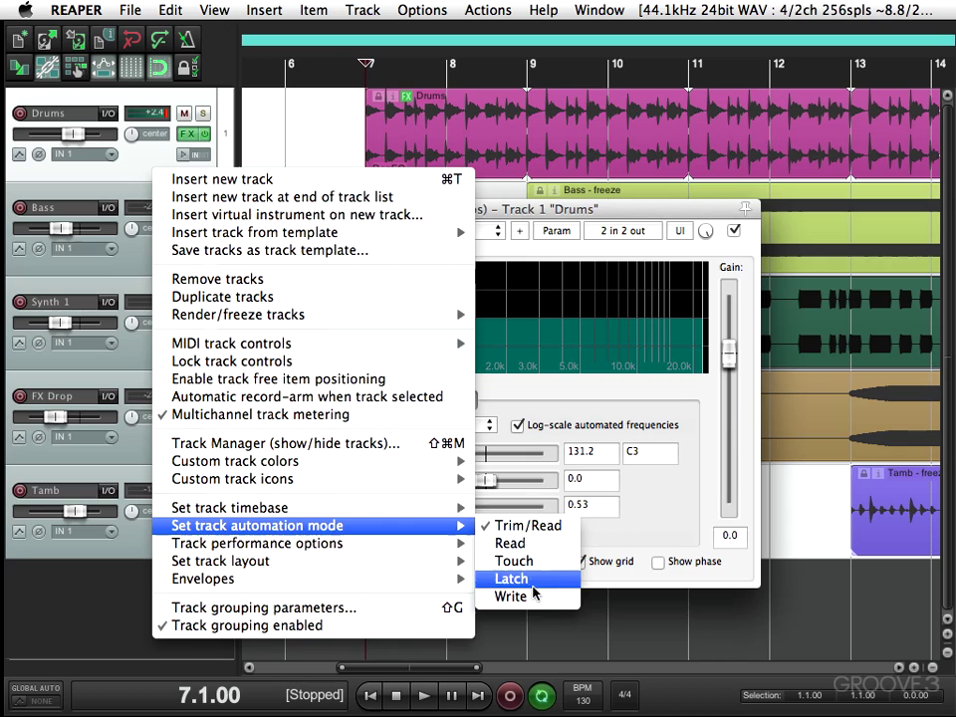
pyautogui.click(654, 534)
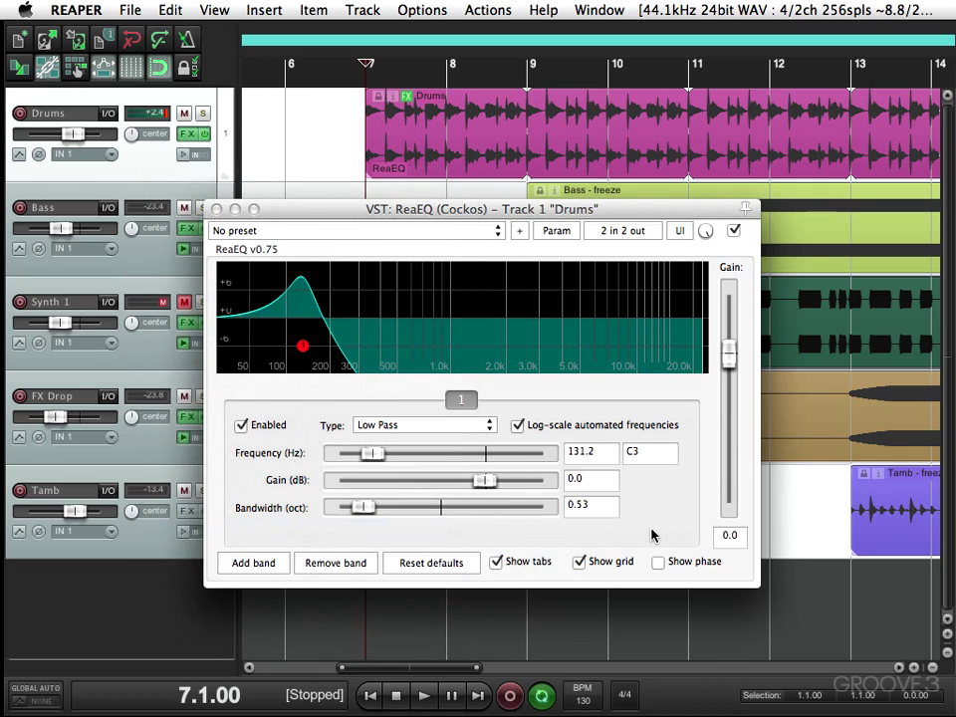
pyautogui.click(16, 157)
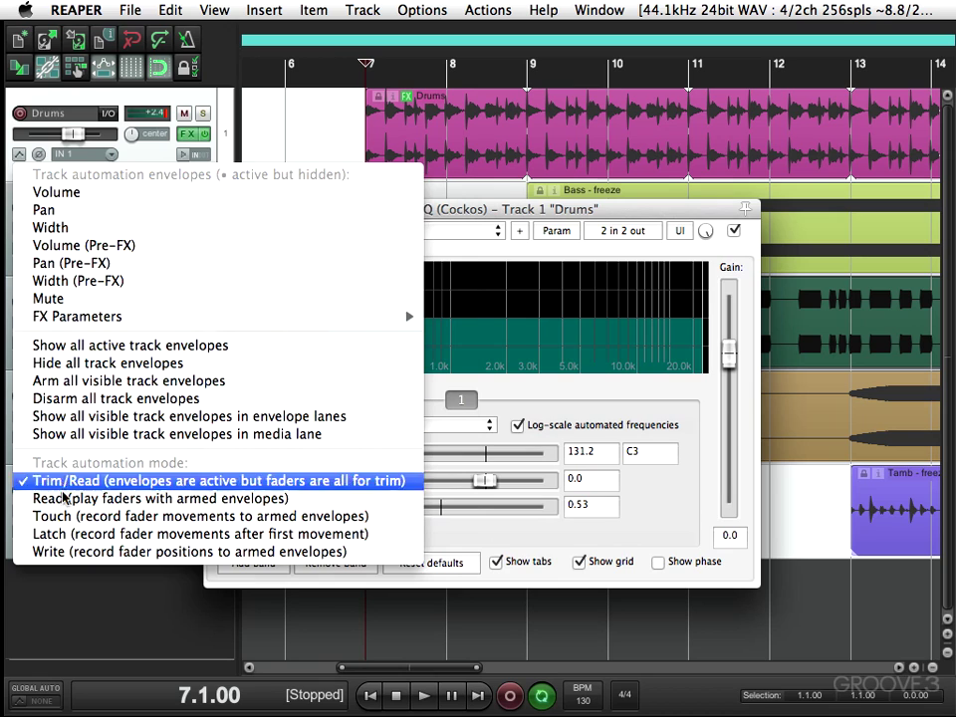
pyautogui.click(66, 516)
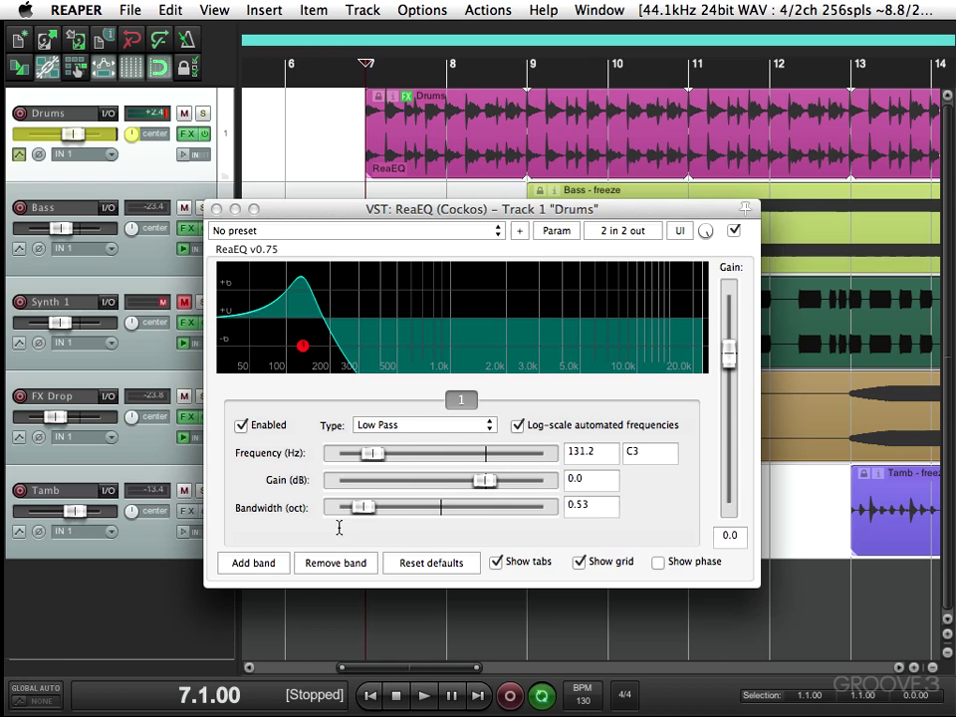
# Step: Move ReaEQ aside and record an up-and-down low-pass frequency sweep during playback
pyautogui.moveTo(439, 210); pyautogui.dragTo(450, 294)
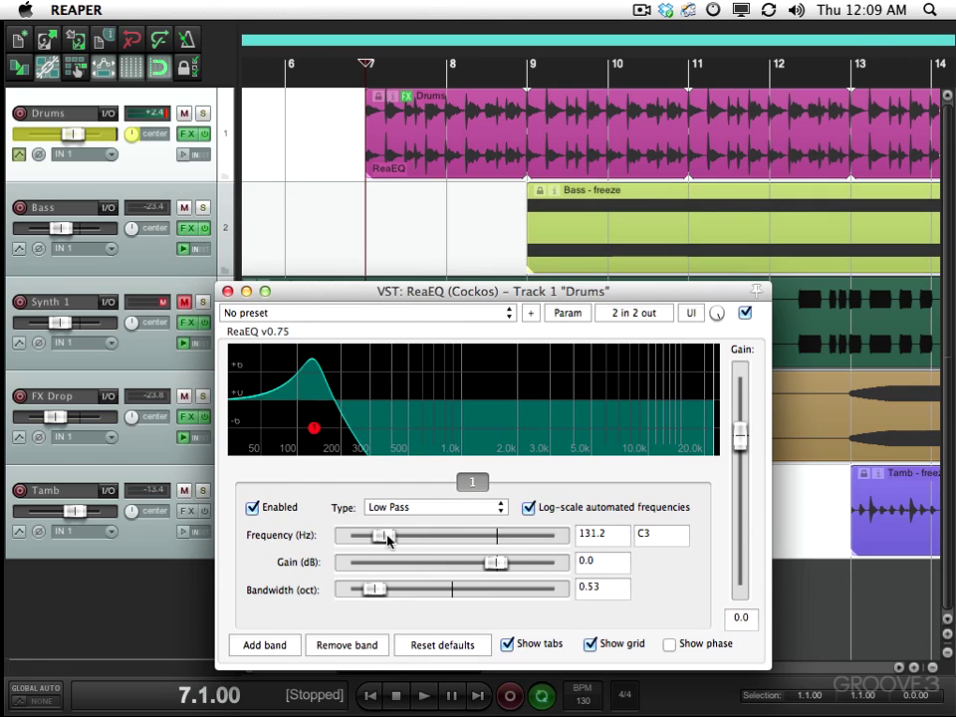
pyautogui.press('space')
pyautogui.moveTo(388, 537)
pyautogui.mouseDown()
pyautogui.moveTo(529, 542)
pyautogui.moveTo(391, 531)
pyautogui.moveTo(523, 533)
pyautogui.moveTo(426, 536)
pyautogui.mouseUp()
pyautogui.press('space')
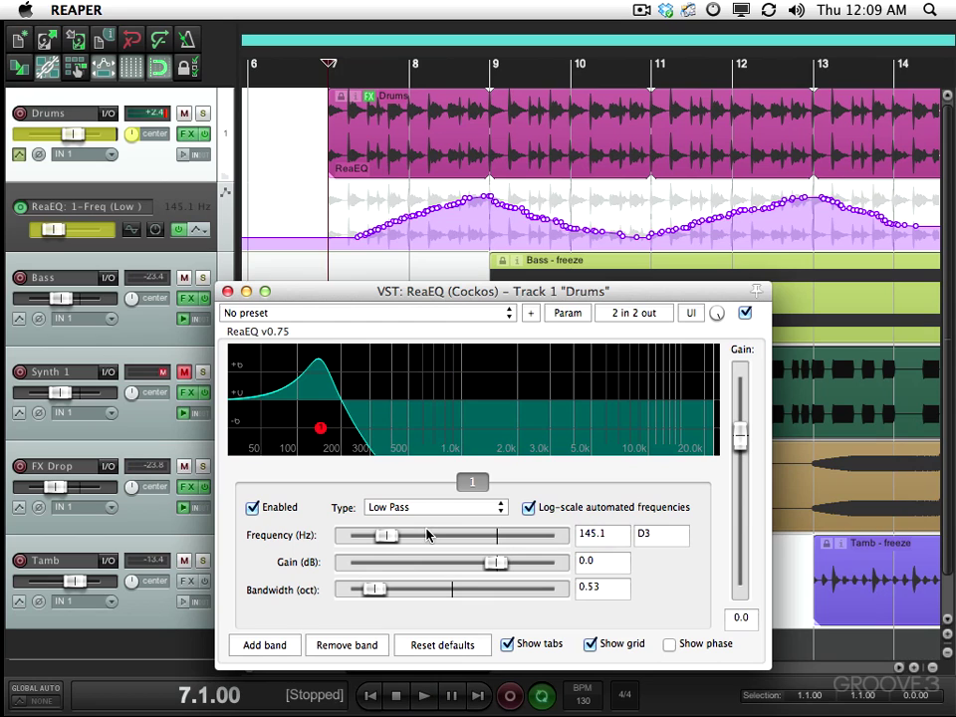
# Step: Close ReaEQ and make the Drums frequency envelope lane taller
pyautogui.click(227, 291)
pyautogui.moveTo(199, 251); pyautogui.dragTo(181, 410)
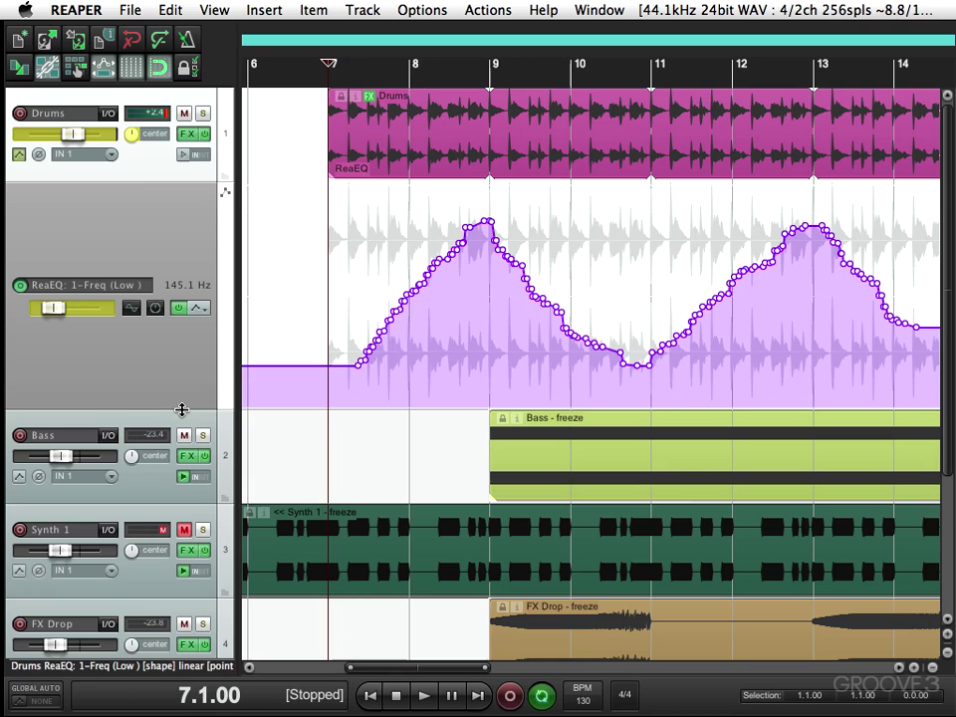
pyautogui.rightClick(187, 133)
pyautogui.click(205, 183)
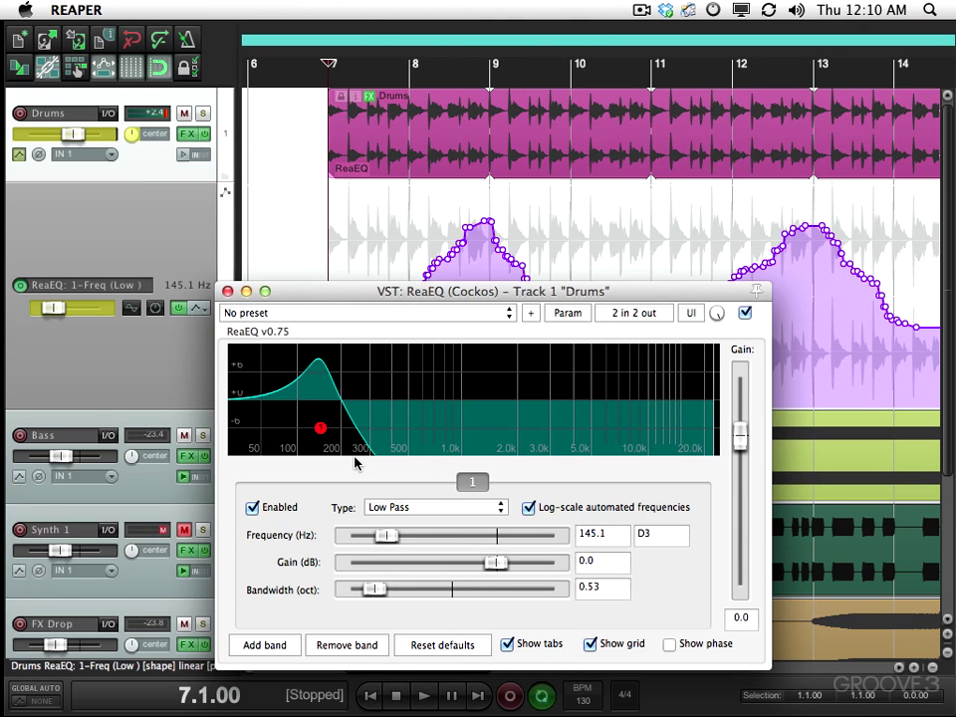
pyautogui.press('Escape')
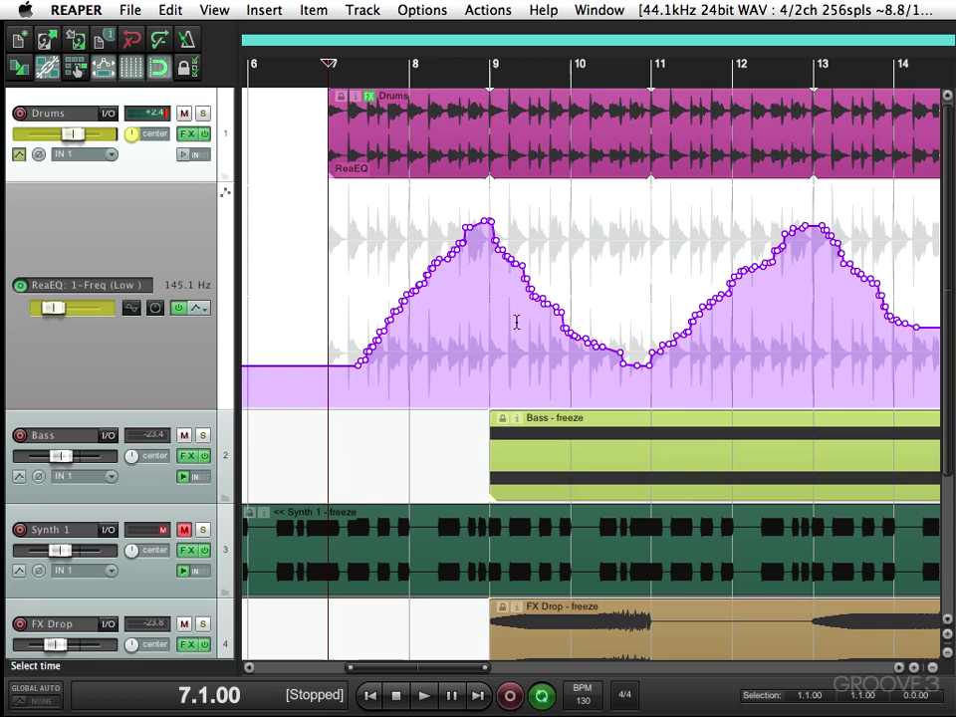
# Step: Reduce the frequency envelope from 162 points to 8
pyautogui.rightClick(505, 259)
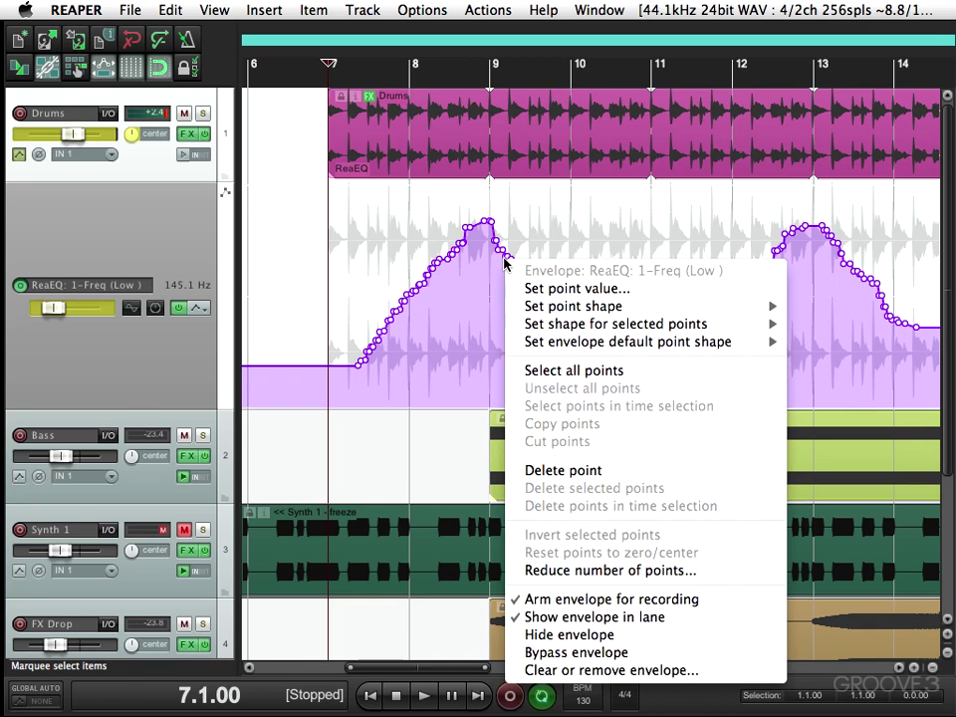
pyautogui.click(516, 570)
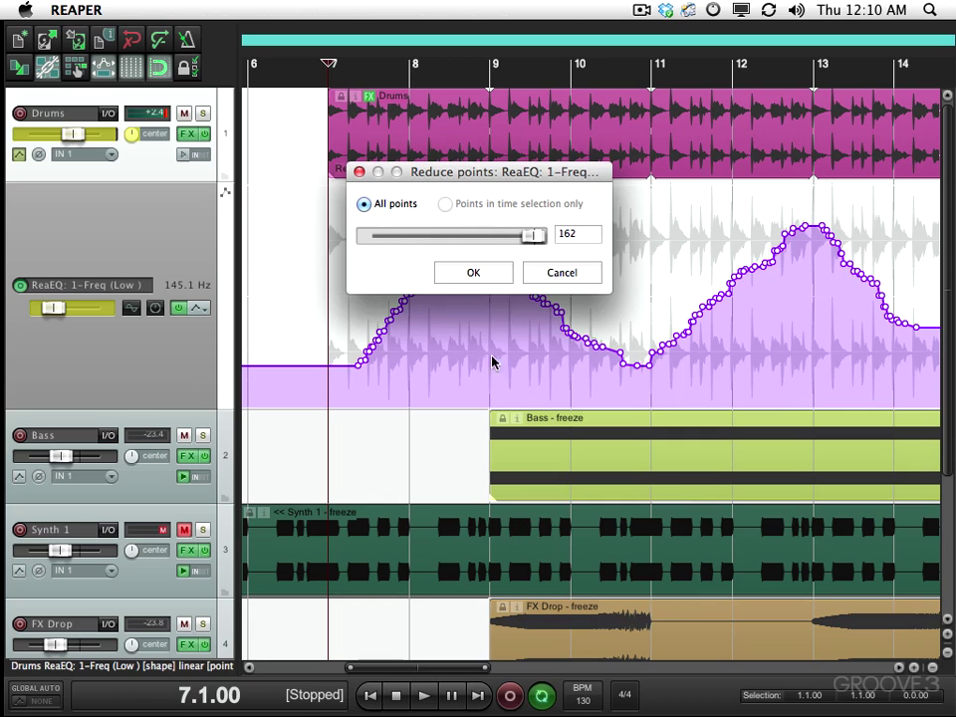
pyautogui.moveTo(488, 171); pyautogui.dragTo(546, 393)
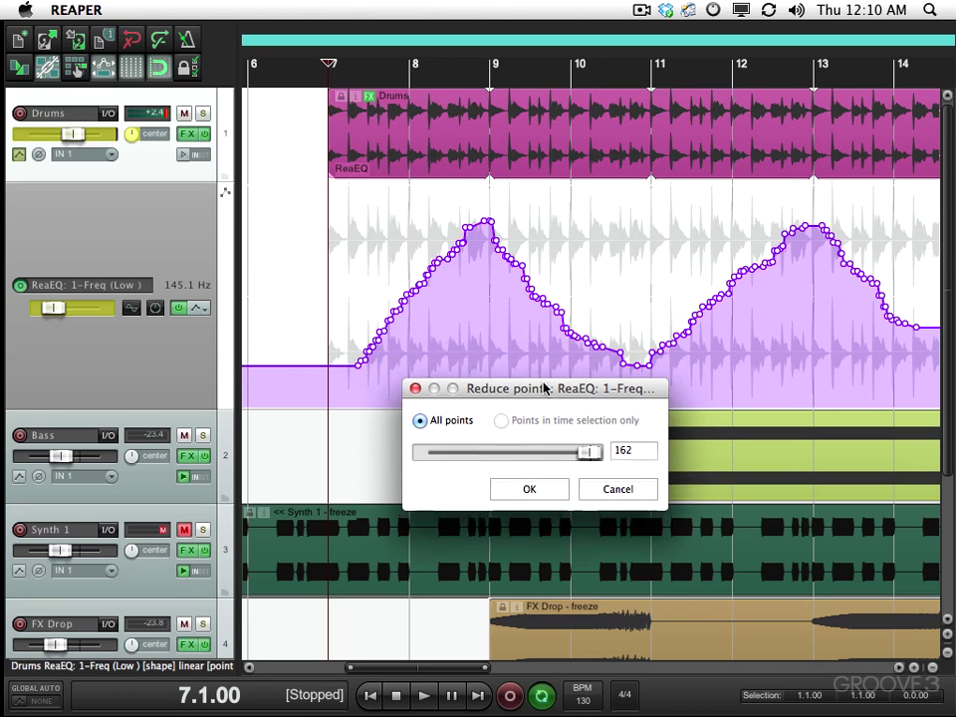
pyautogui.moveTo(587, 455); pyautogui.dragTo(434, 461)
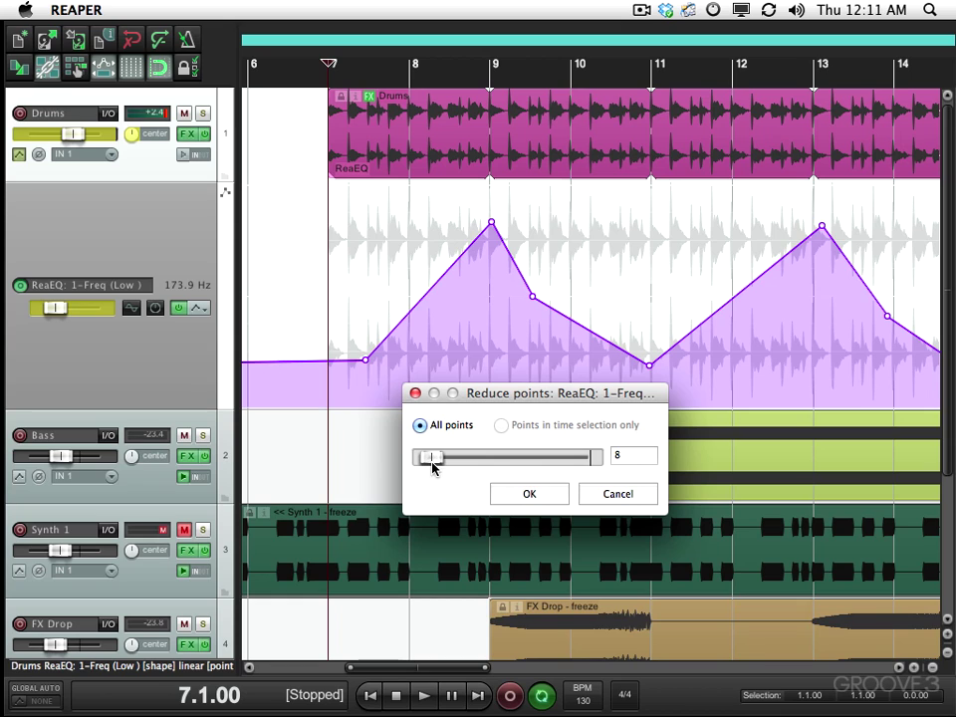
pyautogui.click(528, 494)
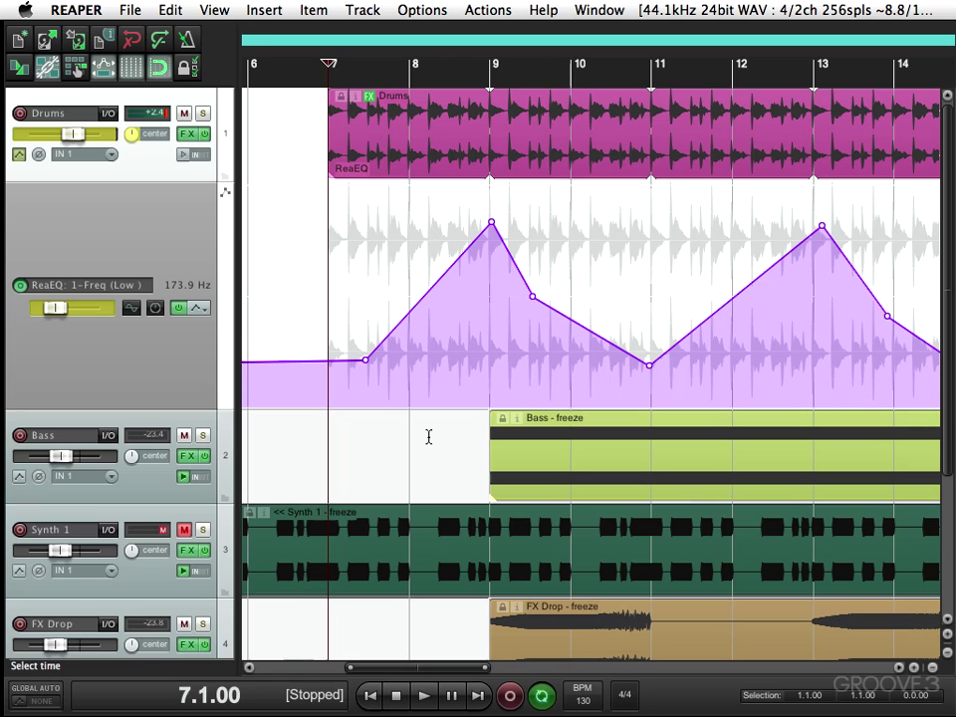
# Step: Delete two extra envelope points, placing the peak at bar 9 and the valley at bar 11
pyautogui.press('space')
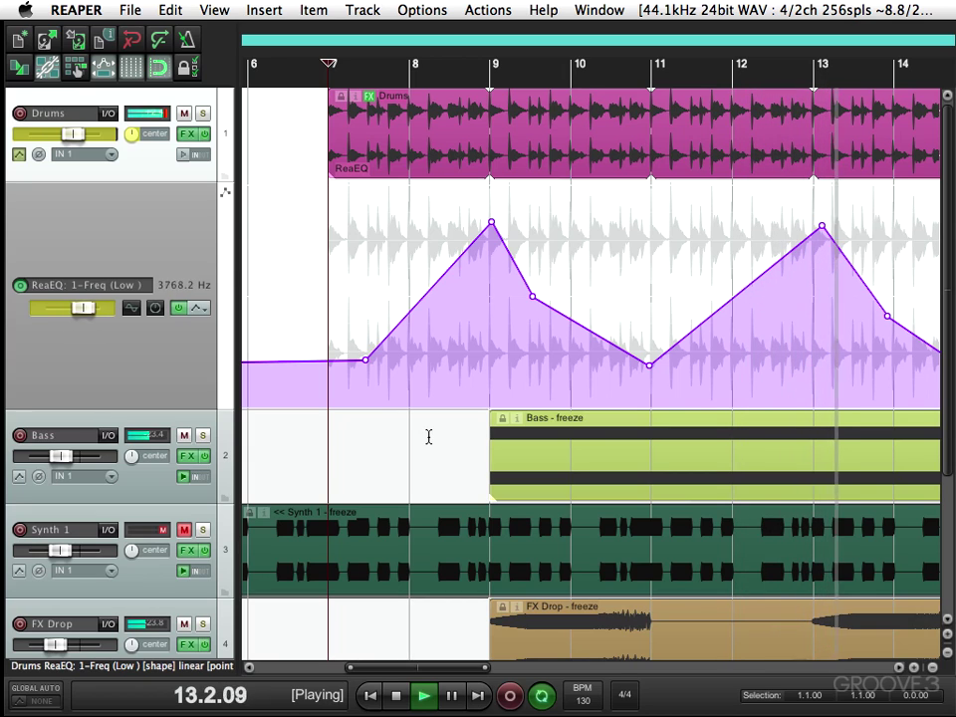
pyautogui.press('space')
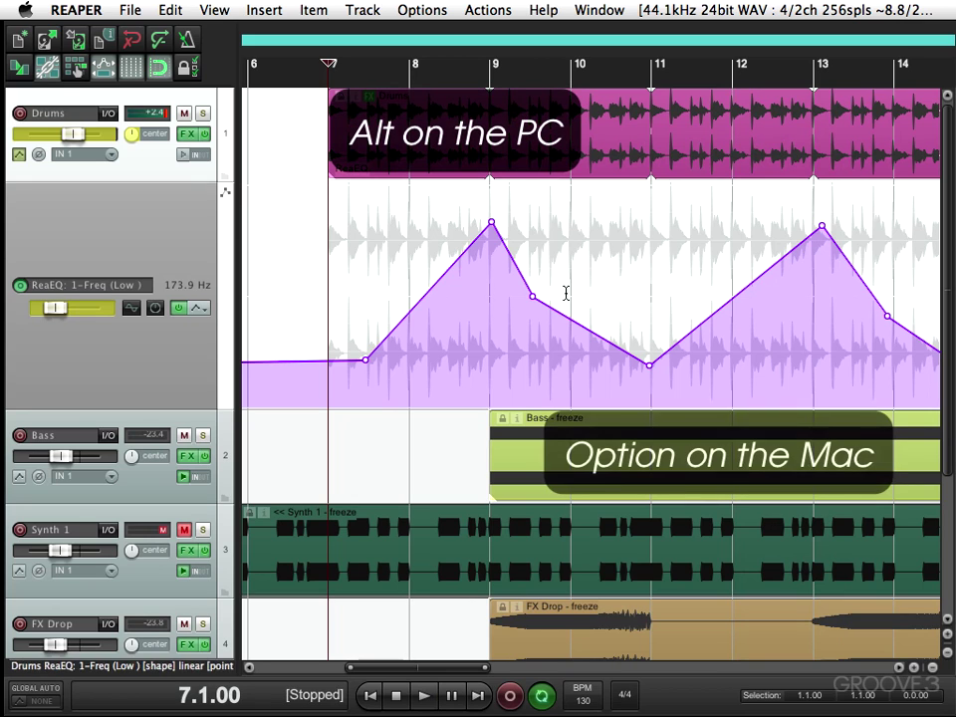
pyautogui.keyDown('alt'); pyautogui.click(535, 298); pyautogui.keyUp('alt')
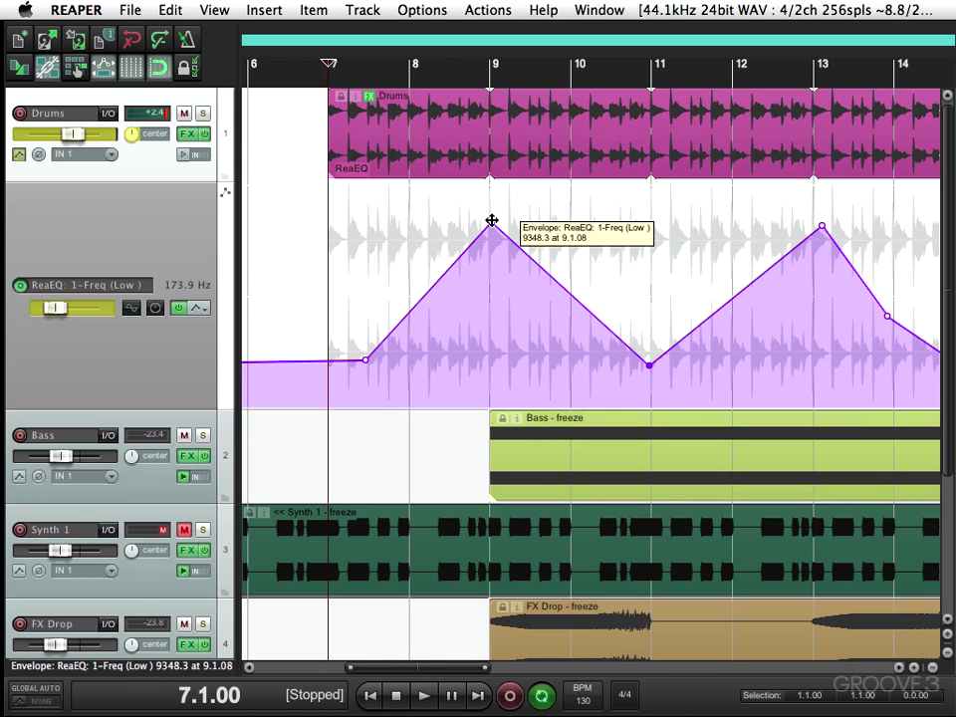
pyautogui.moveTo(492, 220)
pyautogui.mouseDown()
pyautogui.moveTo(489, 278)
pyautogui.moveTo(489, 227)
pyautogui.mouseUp()
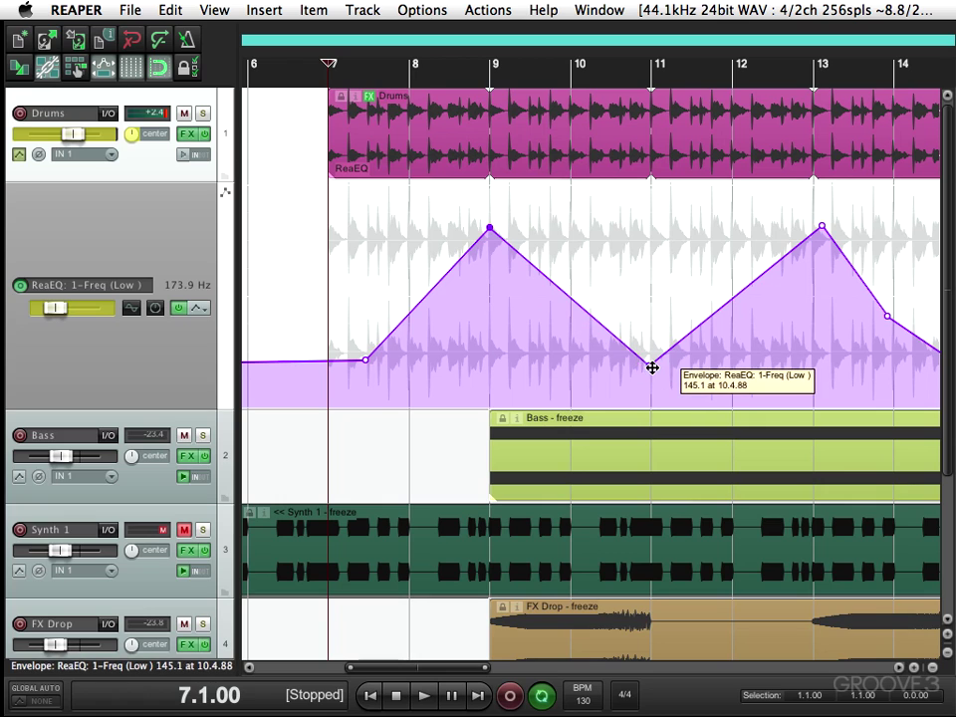
pyautogui.moveTo(651, 367)
pyautogui.mouseDown()
pyautogui.moveTo(608, 373)
pyautogui.moveTo(648, 370)
pyautogui.moveTo(608, 371)
pyautogui.moveTo(645, 370)
pyautogui.moveTo(644, 346)
pyautogui.moveTo(644, 364)
pyautogui.moveTo(651, 359)
pyautogui.mouseUp()
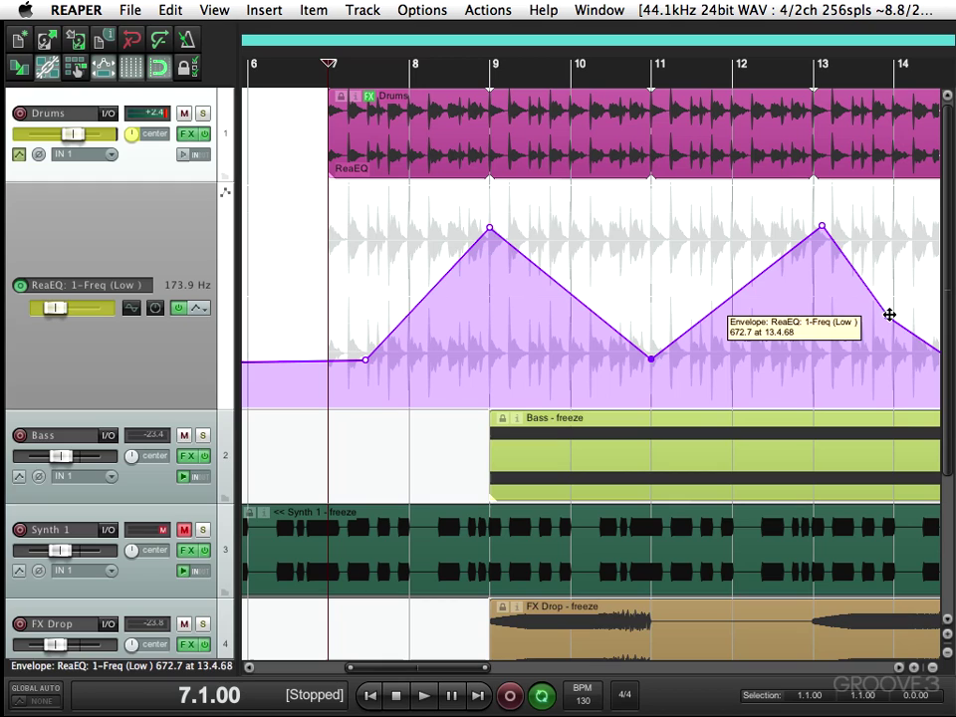
pyautogui.keyDown('alt'); pyautogui.click(889, 318); pyautogui.keyUp('alt')
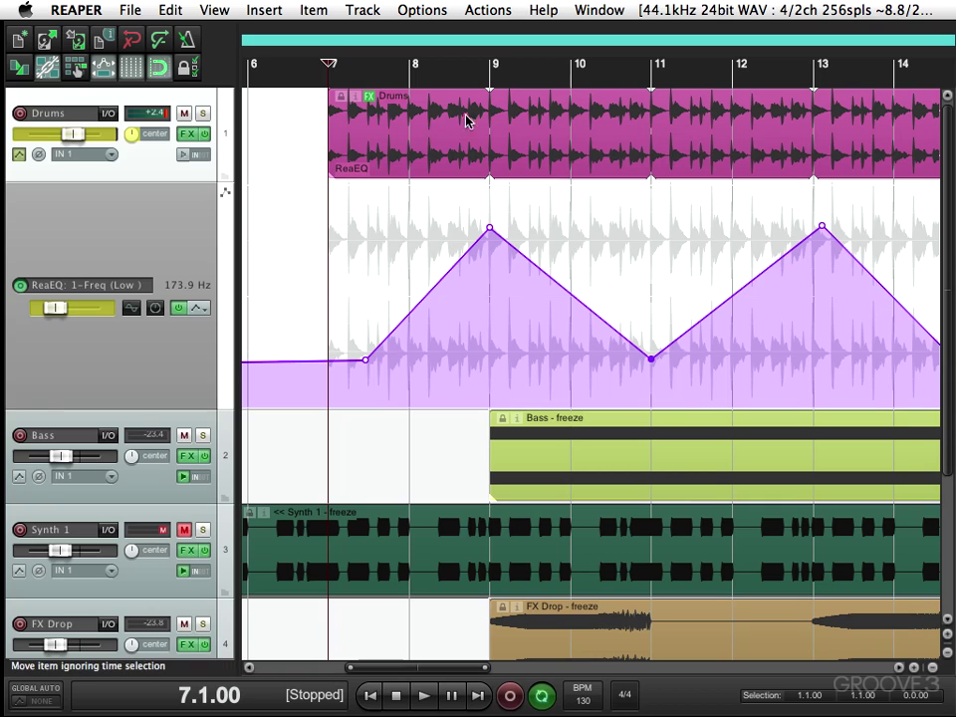
# Step: Reopen the Drums ReaEQ window from the track's effects list
pyautogui.rightClick(192, 136)
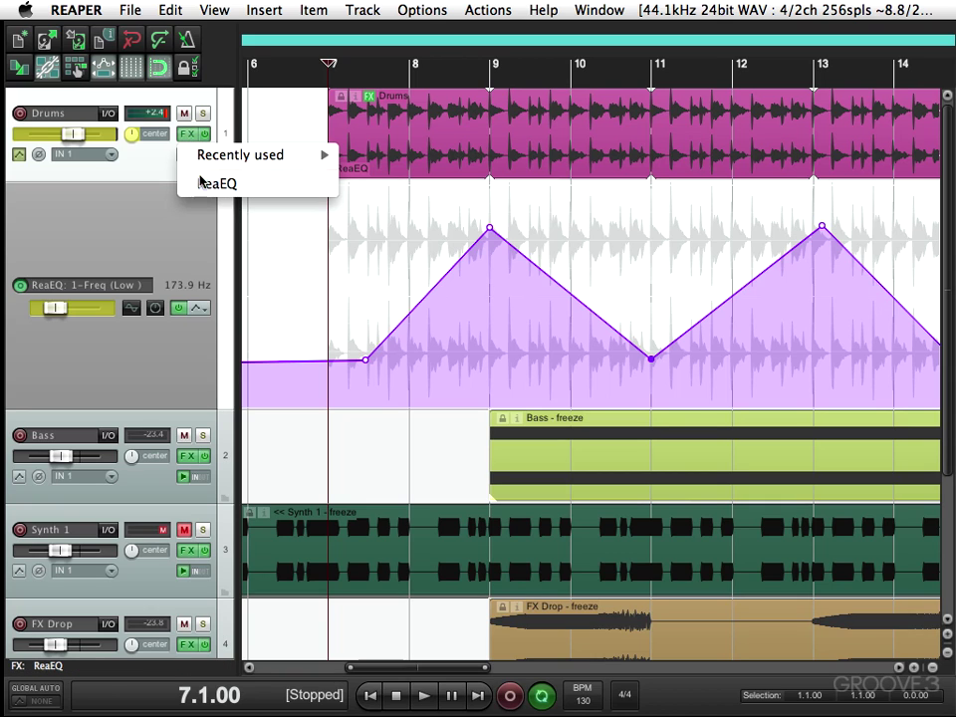
pyautogui.click(187, 186)
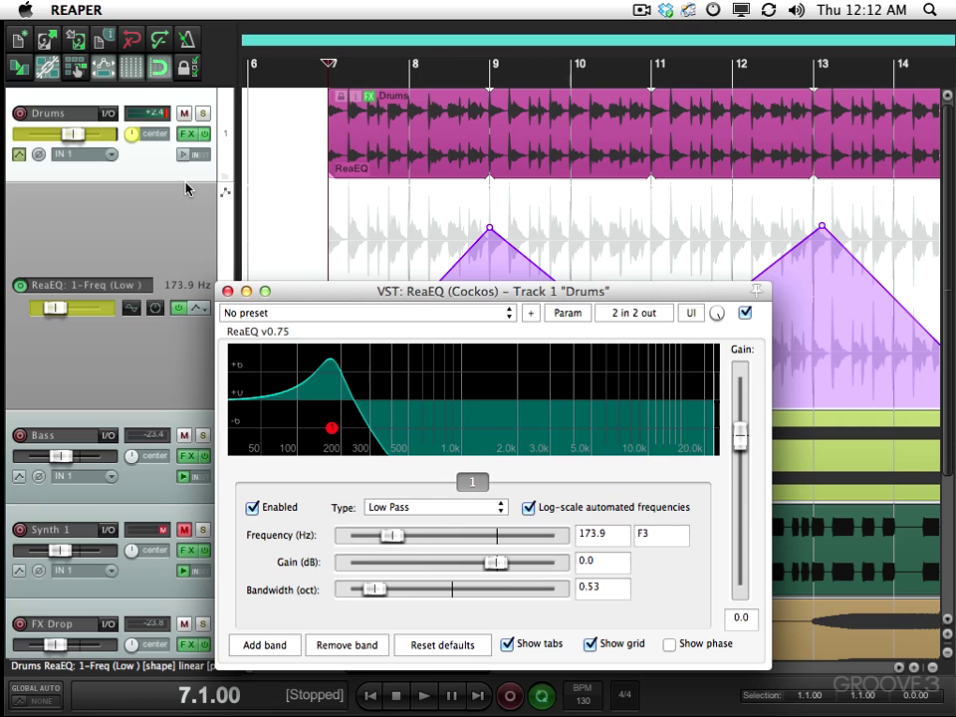
pyautogui.click(227, 292)
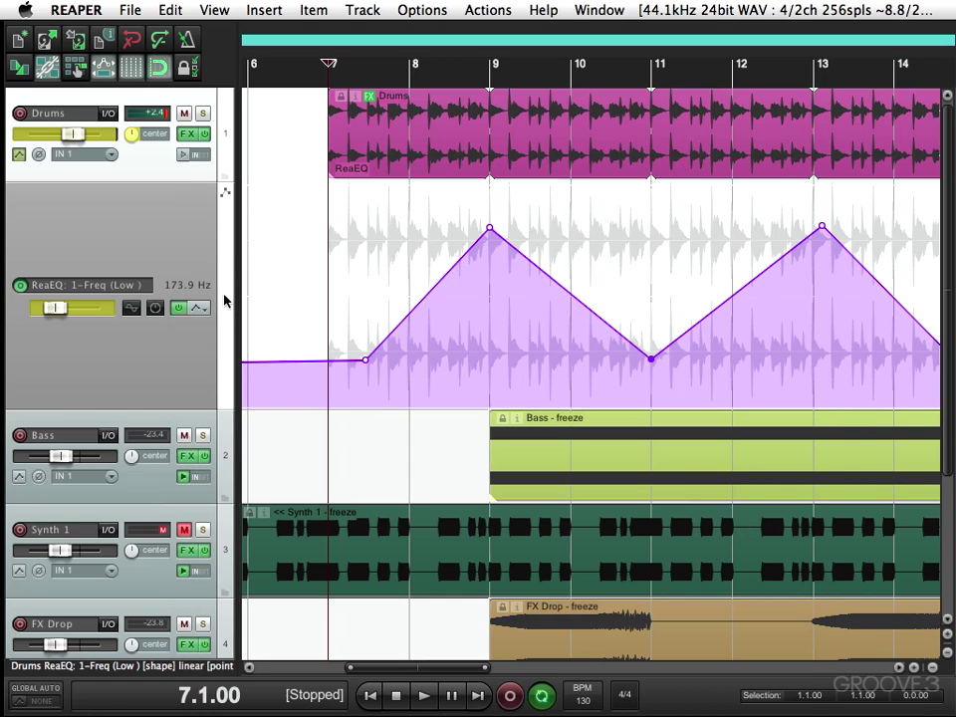
pyautogui.click(185, 133)
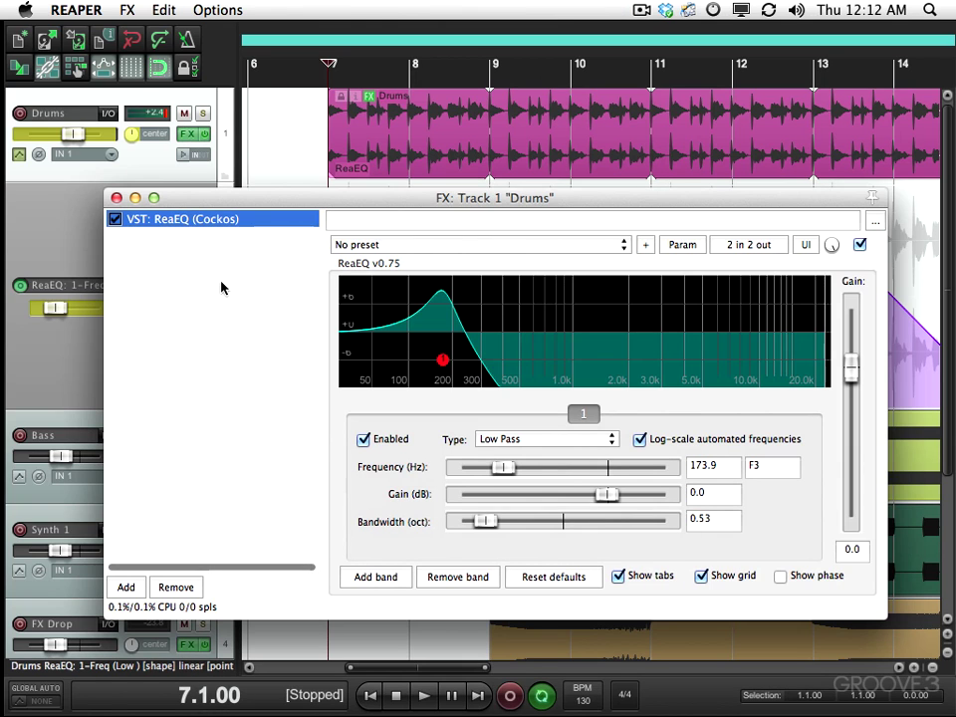
pyautogui.click(117, 200)
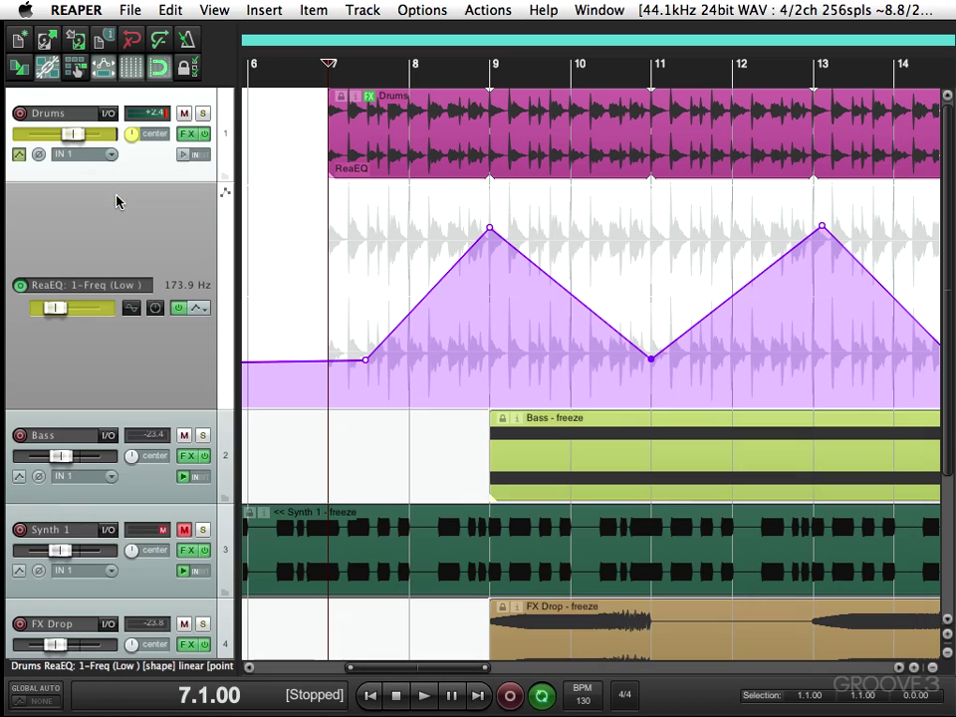
pyautogui.rightClick(186, 135)
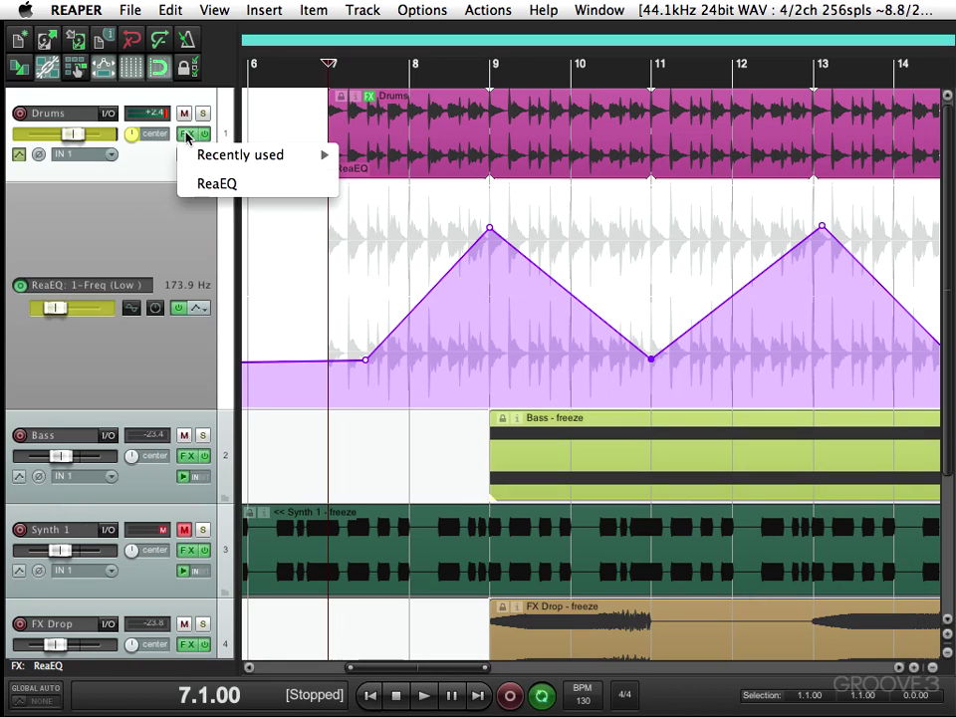
pyautogui.click(200, 189)
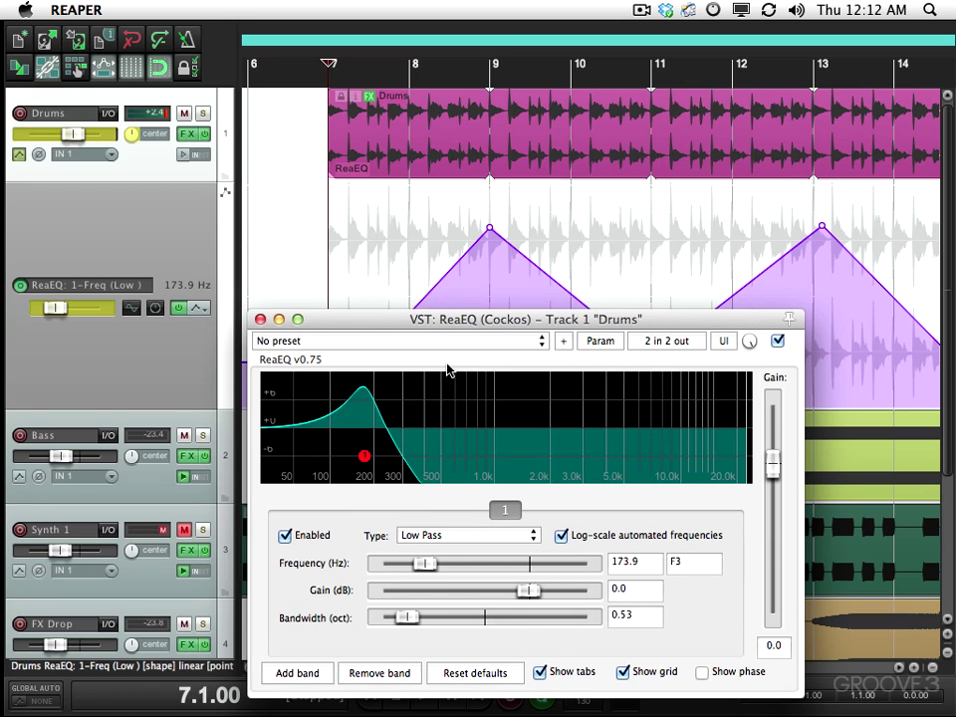
# Step: Toggle ReaEQ bypass so the effect stays active, then shorten the frequency envelope lane
pyautogui.click(778, 342)
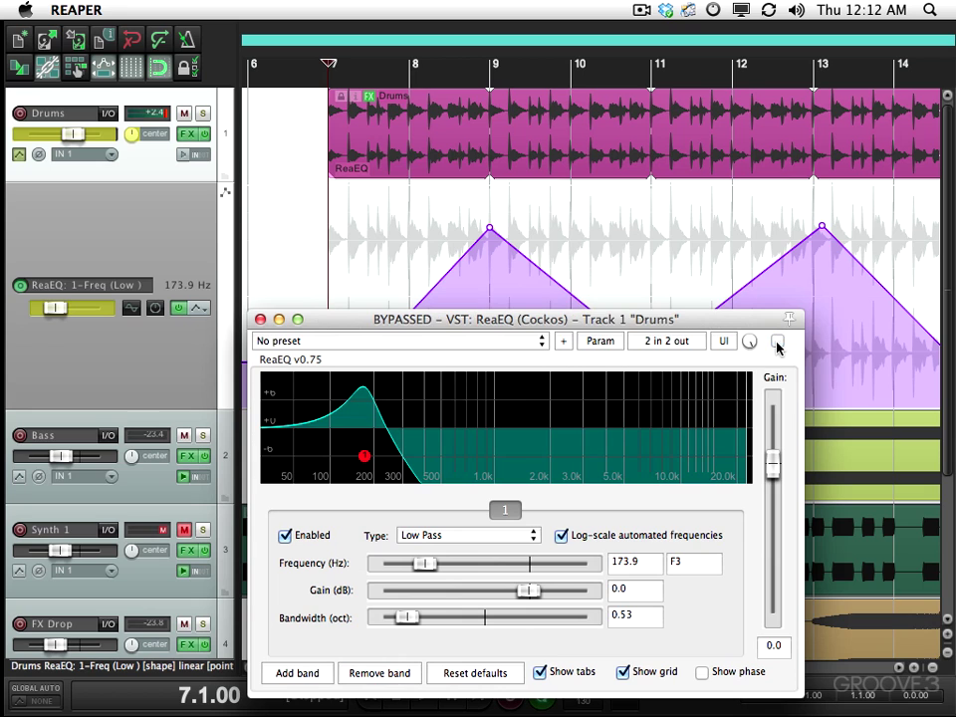
pyautogui.click(778, 343)
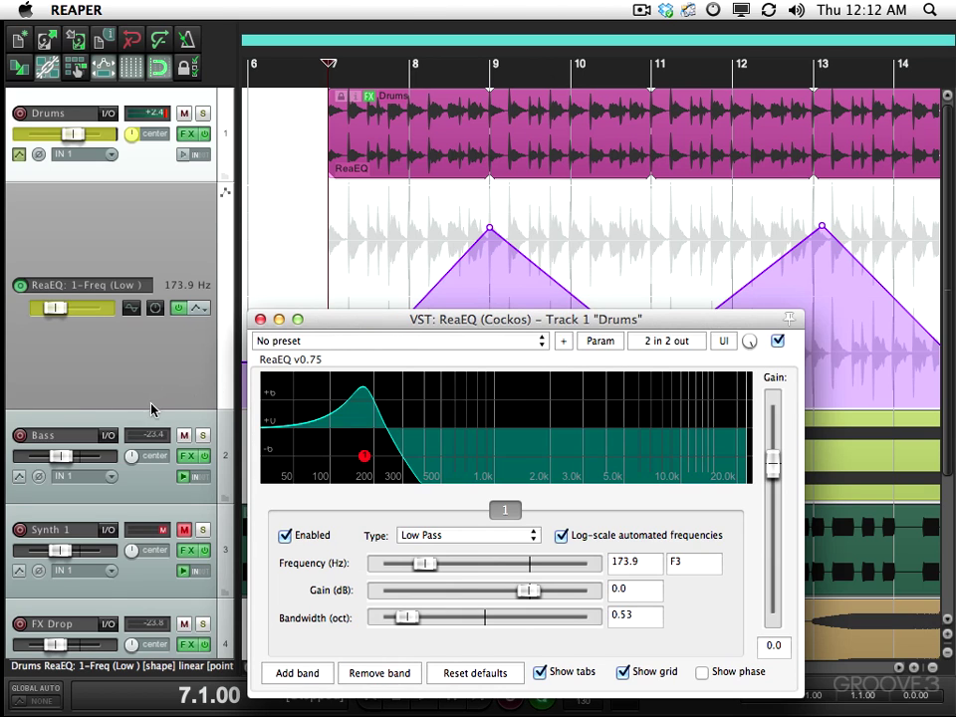
pyautogui.moveTo(151, 405); pyautogui.dragTo(158, 260)
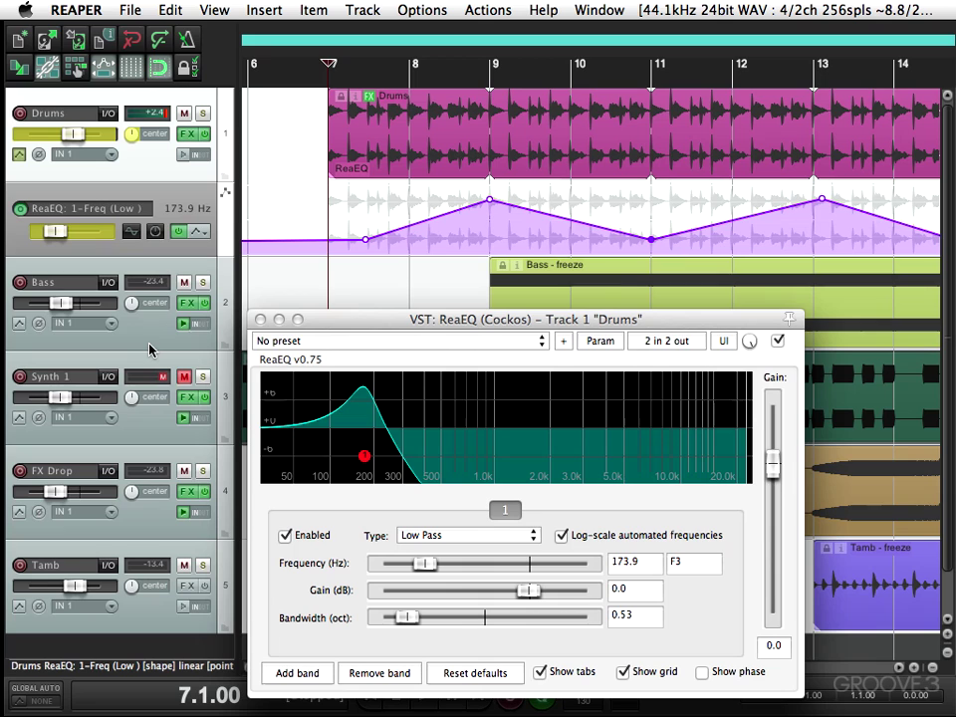
# Step: Show the ReaEQ Bypass envelope on Drums, move the FX window, and set playback to bar 12
pyautogui.click(18, 155)
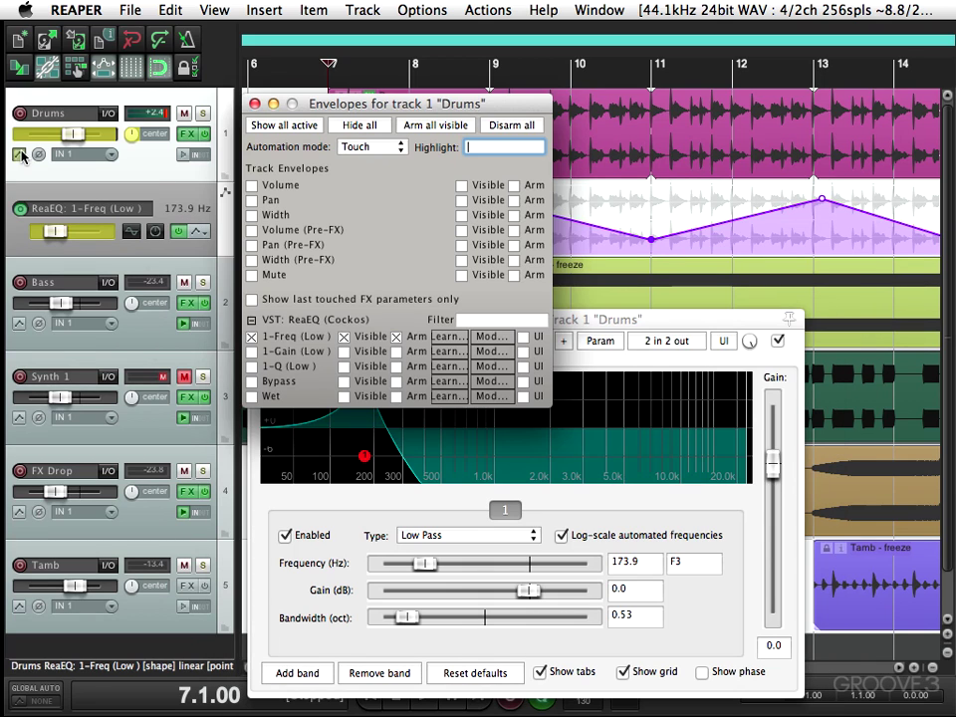
pyautogui.click(251, 382)
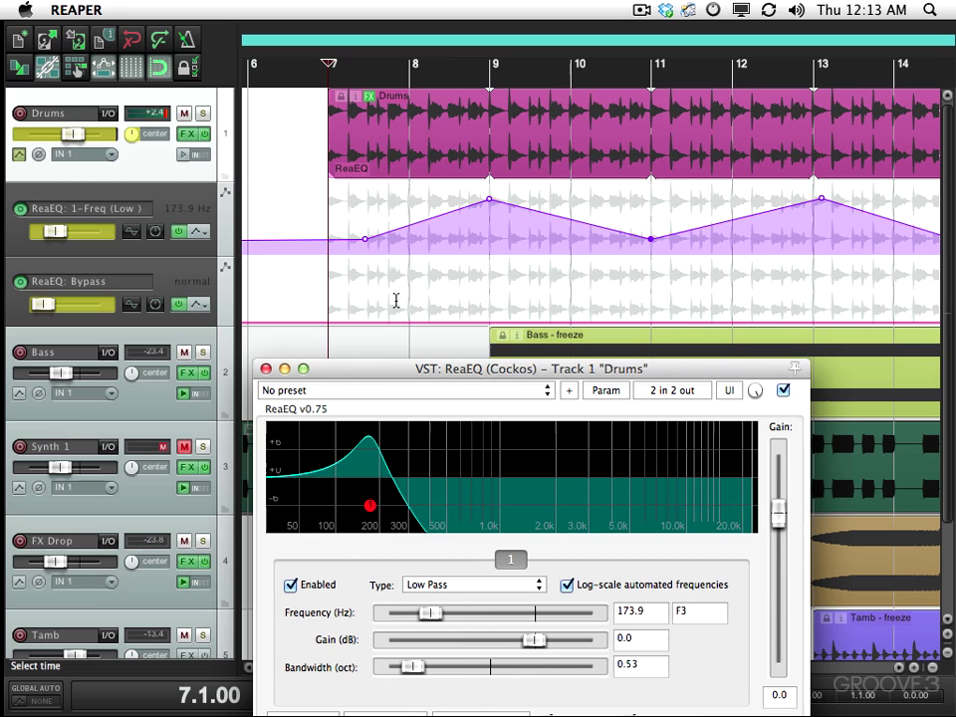
pyautogui.moveTo(467, 371); pyautogui.dragTo(390, 313)
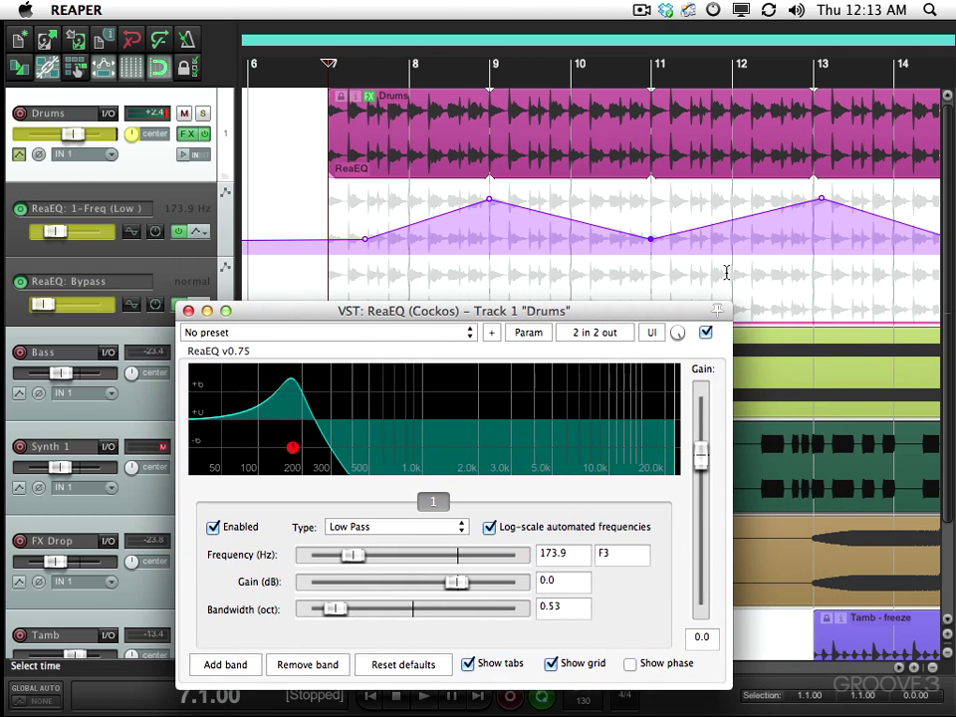
pyautogui.click(726, 273)
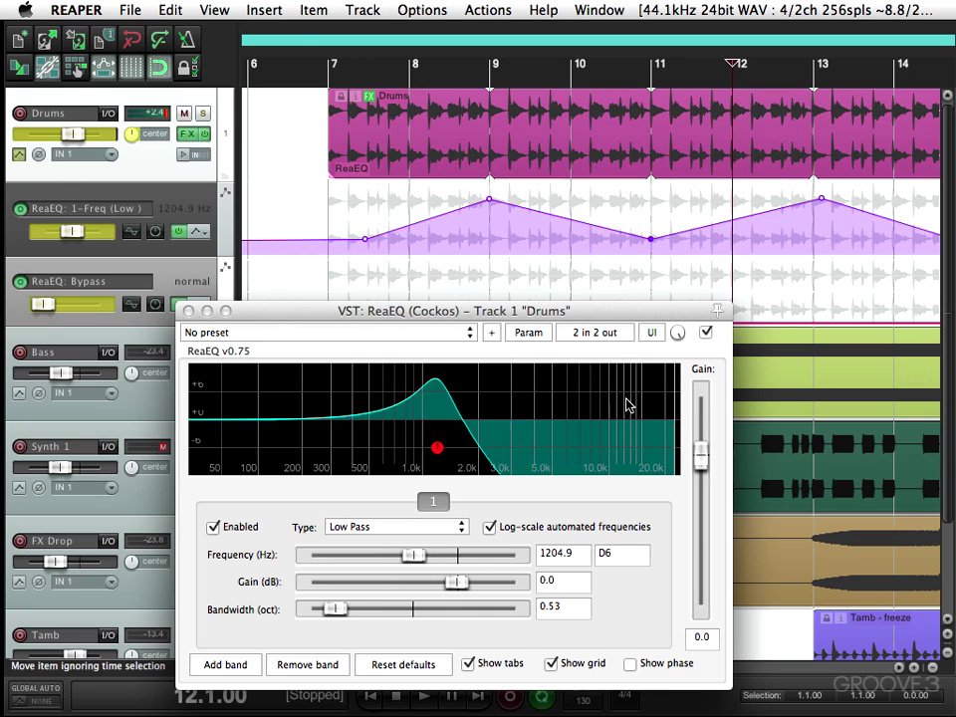
# Step: Record a ReaEQ bypass during playback, keep a single bypass point and place it at 13.1.00
pyautogui.press('space')
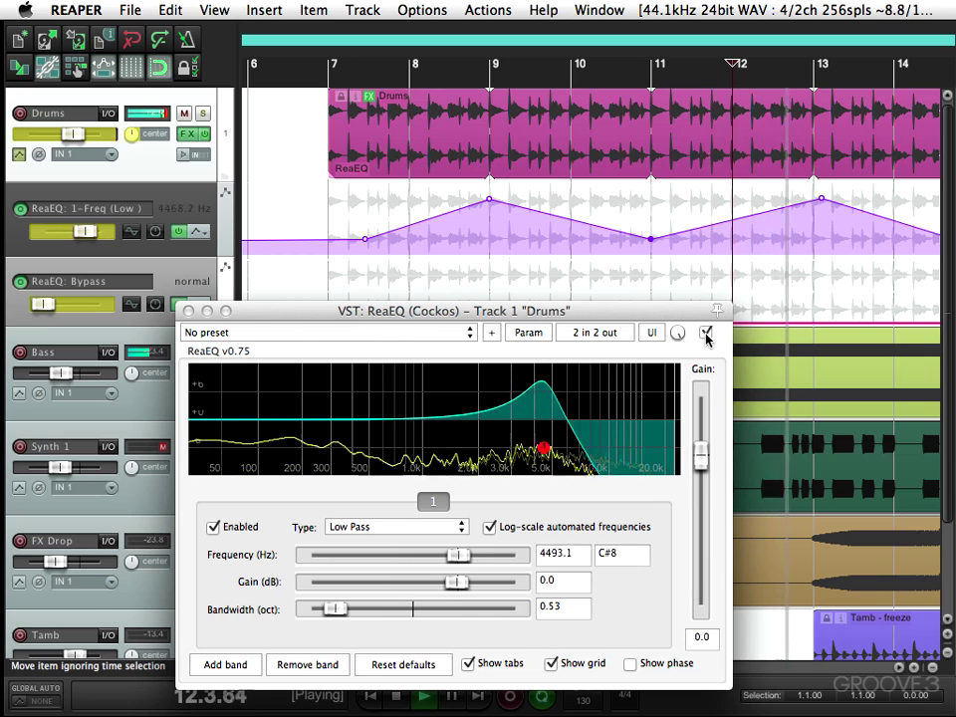
pyautogui.click(706, 335)
pyautogui.press('space')
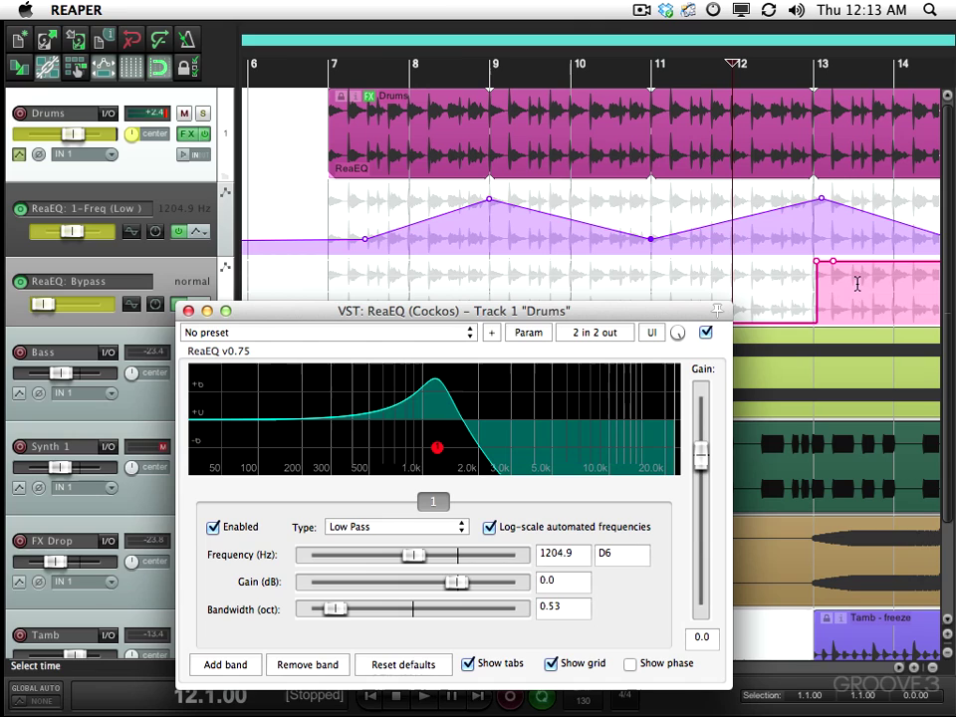
pyautogui.click(836, 268)
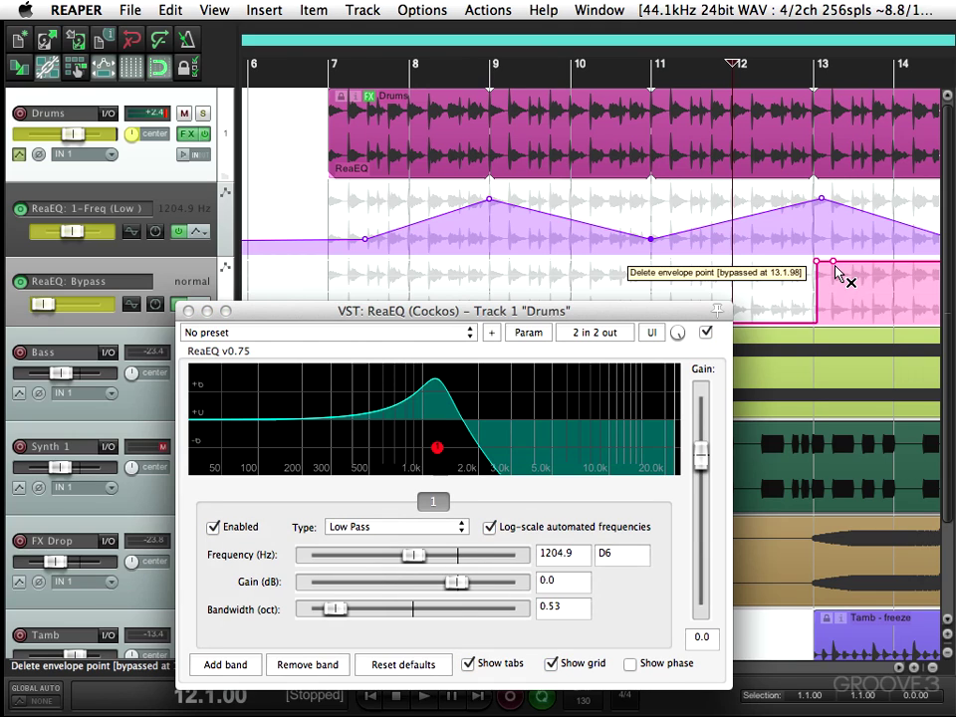
pyautogui.keyDown('alt'); pyautogui.click(836, 269); pyautogui.keyUp('alt')
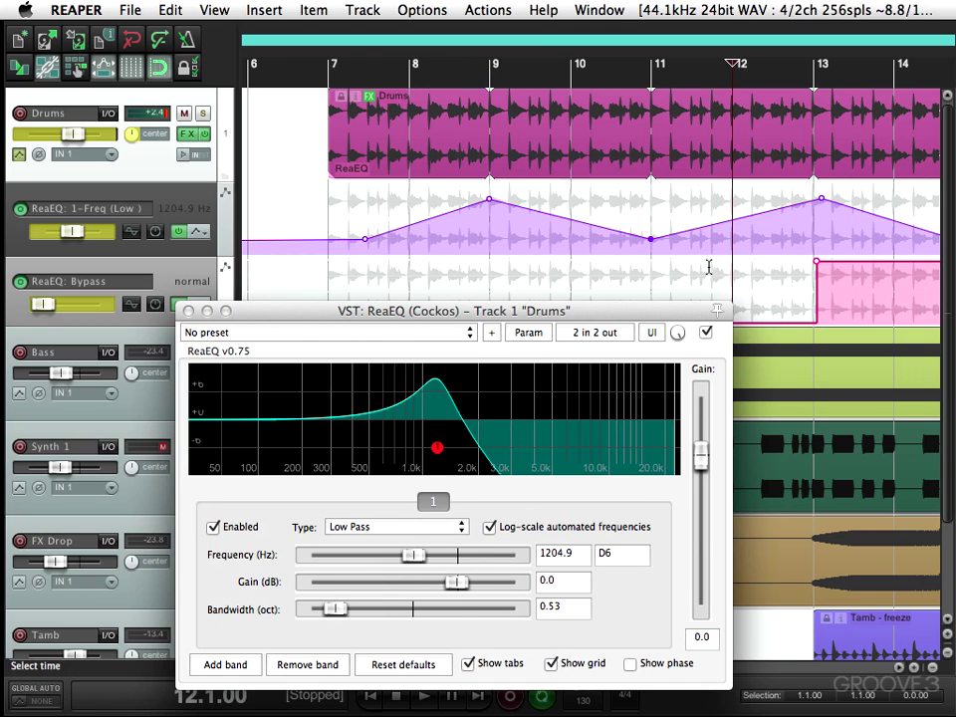
pyautogui.click(189, 310)
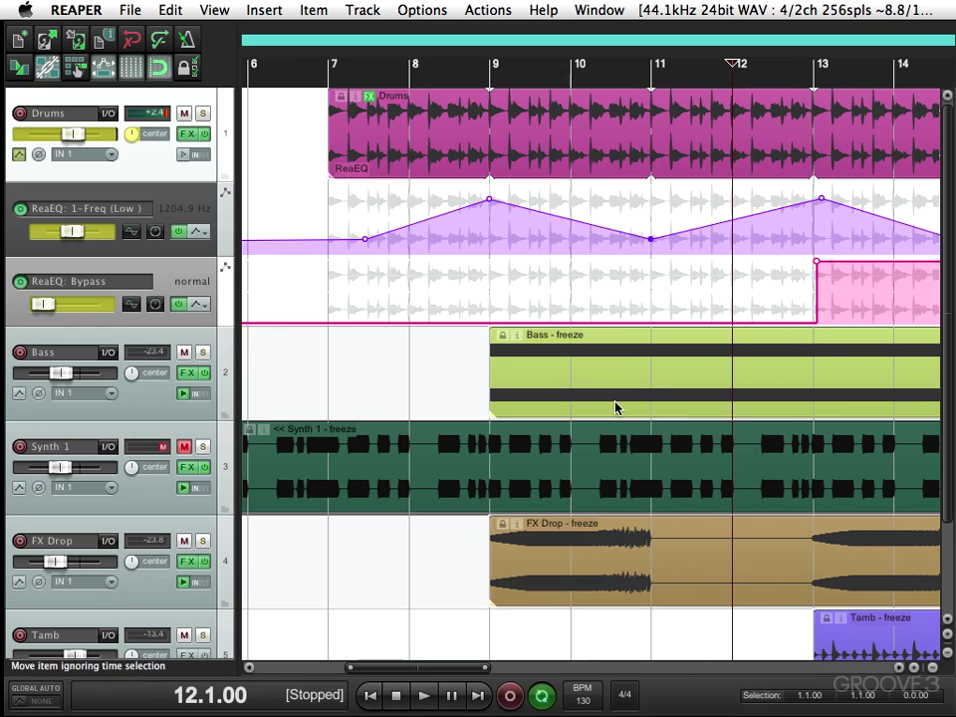
pyautogui.moveTo(819, 261); pyautogui.dragTo(818, 252)
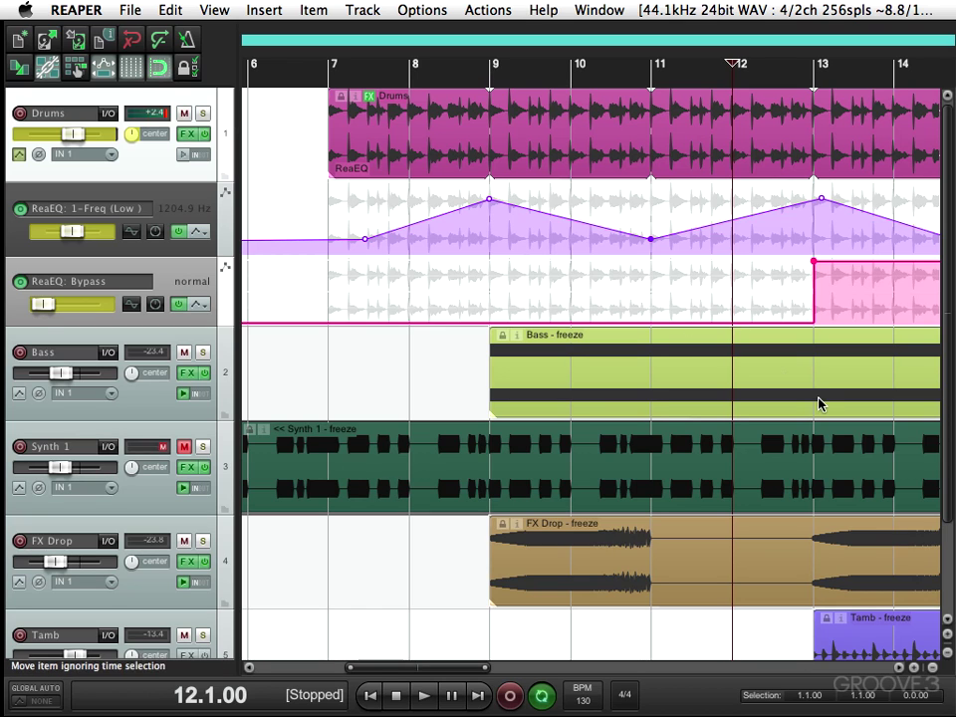
# Step: Audition the bypass switch from bar 11, then close the ReaEQ window
pyautogui.click(652, 280)
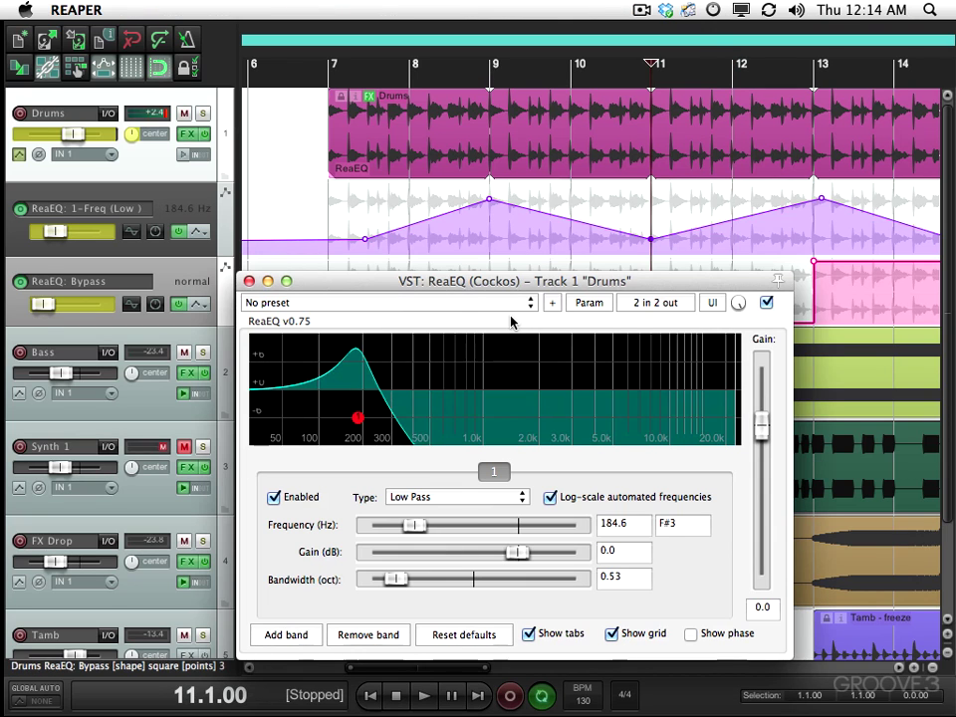
pyautogui.press('space')
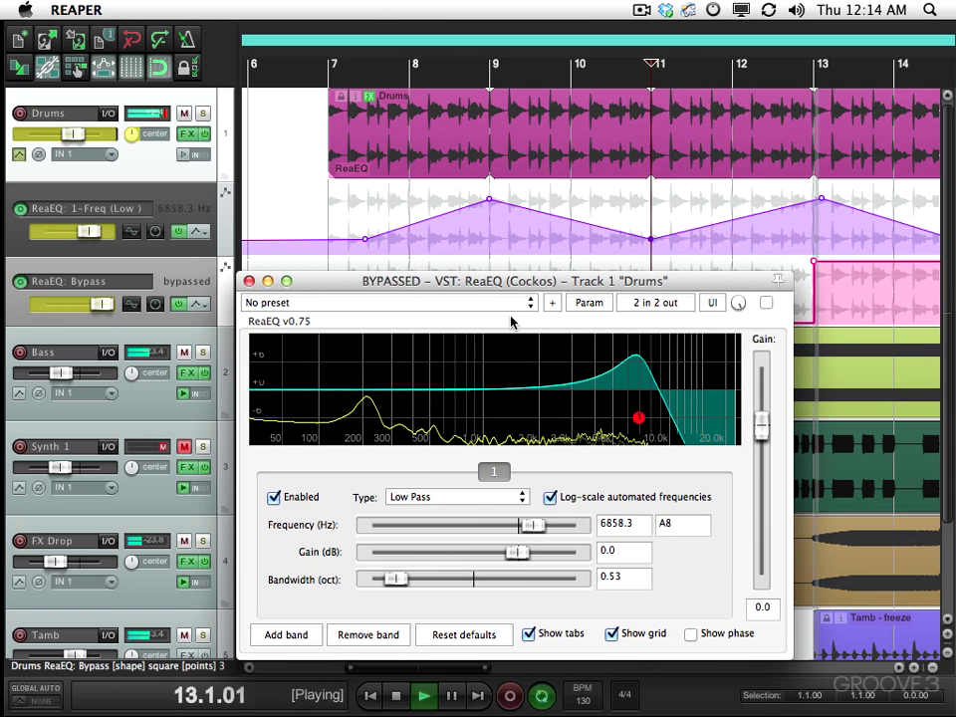
pyautogui.press('space')
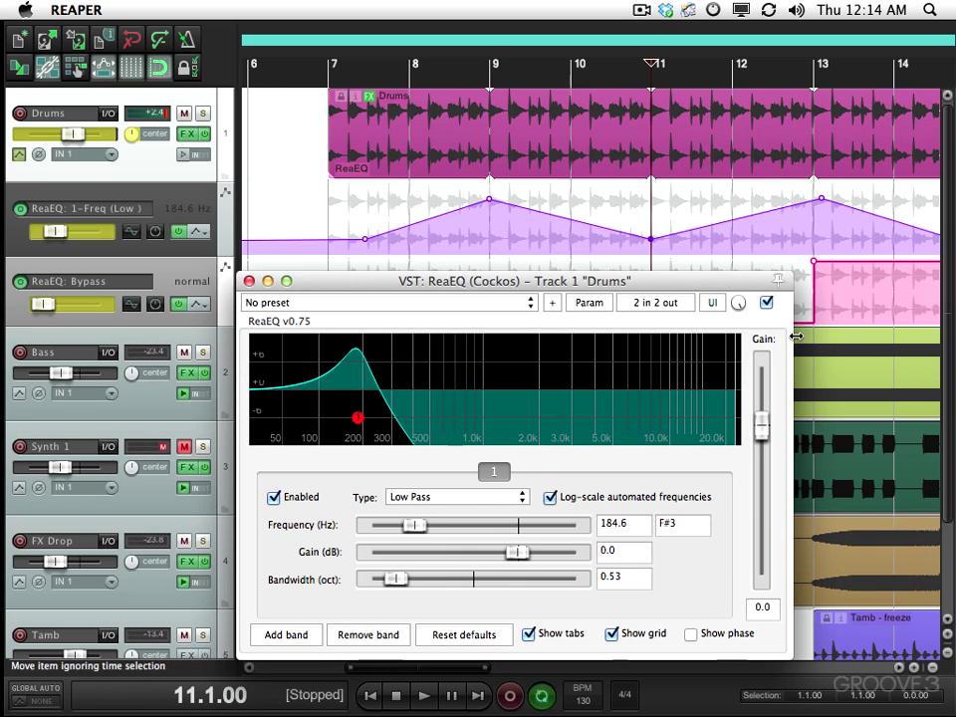
pyautogui.click(812, 286)
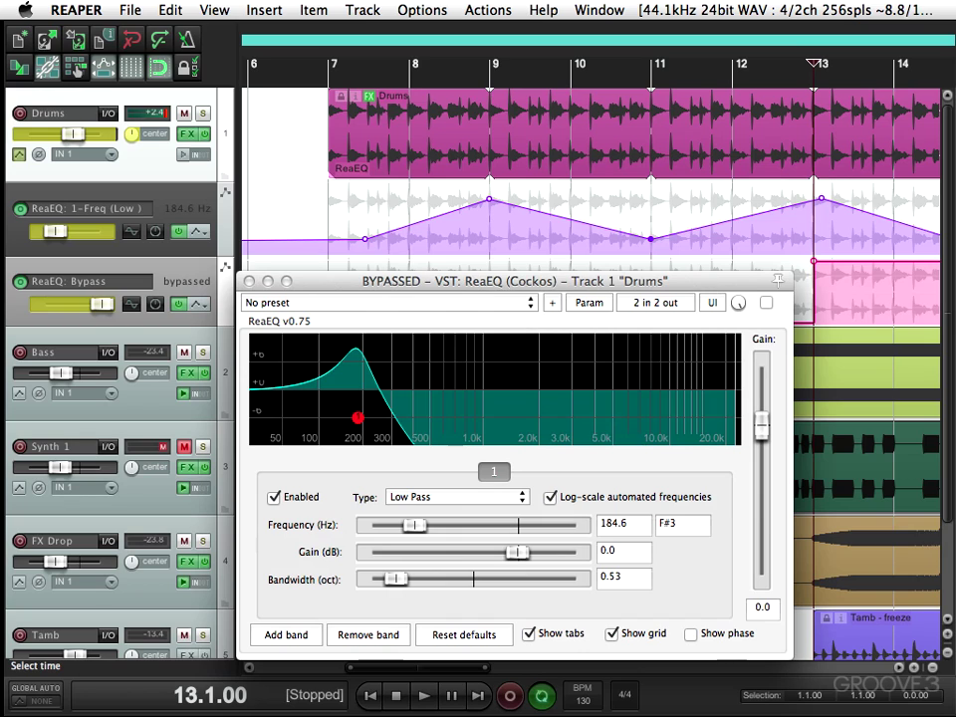
pyautogui.click(570, 483)
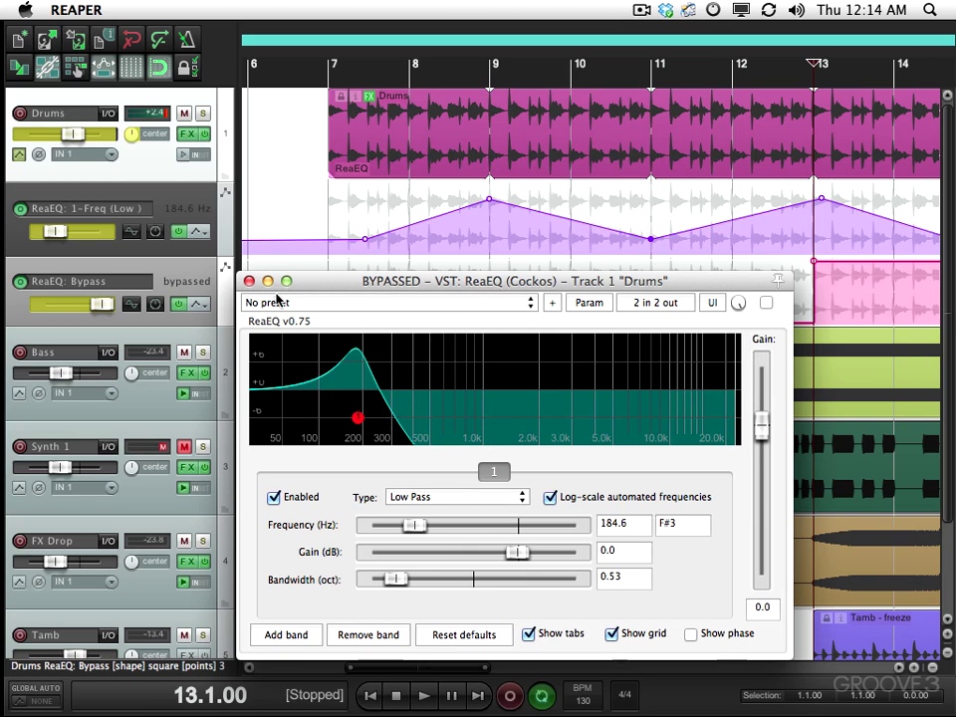
pyautogui.click(249, 281)
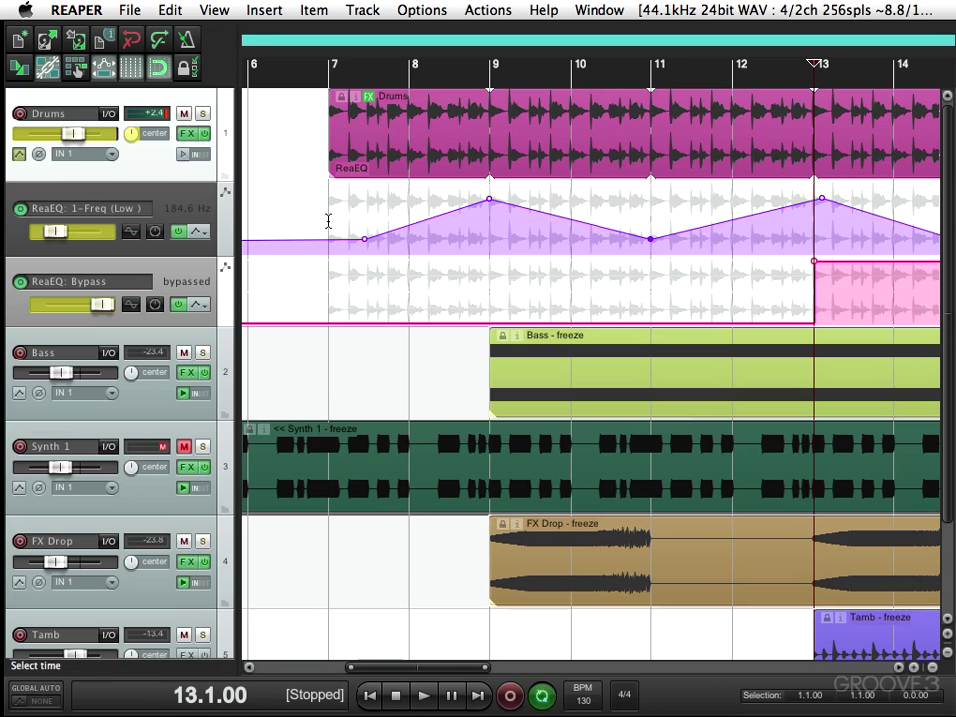
pyautogui.click(328, 221)
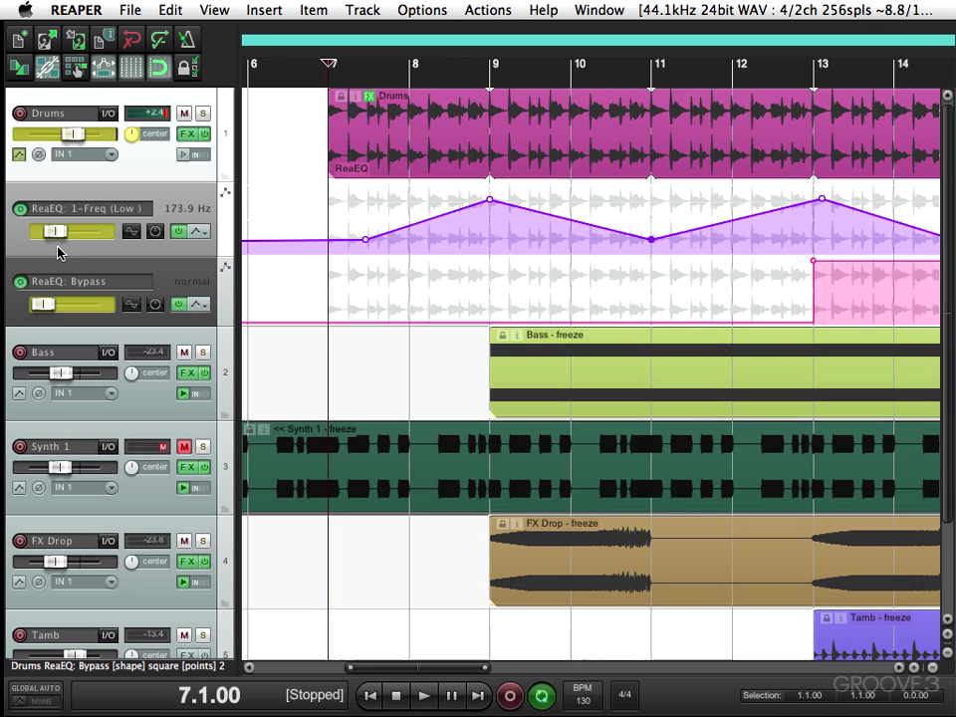
pyautogui.press('space')
pyautogui.moveTo(62, 235)
pyautogui.mouseDown()
pyautogui.moveTo(100, 233)
pyautogui.moveTo(65, 232)
pyautogui.moveTo(108, 235)
pyautogui.moveTo(73, 241)
pyautogui.mouseUp()
pyautogui.press('space')
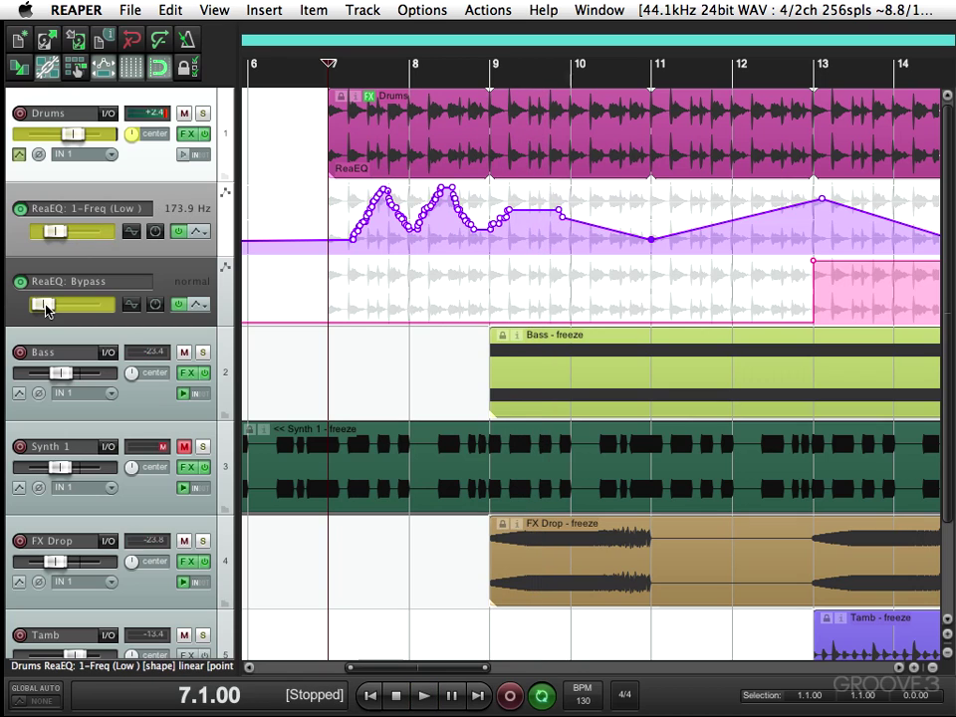
pyautogui.press('space')
pyautogui.moveTo(45, 307)
pyautogui.mouseDown()
pyautogui.moveTo(97, 310)
pyautogui.moveTo(15, 294)
pyautogui.moveTo(111, 313)
pyautogui.moveTo(29, 306)
pyautogui.mouseUp()
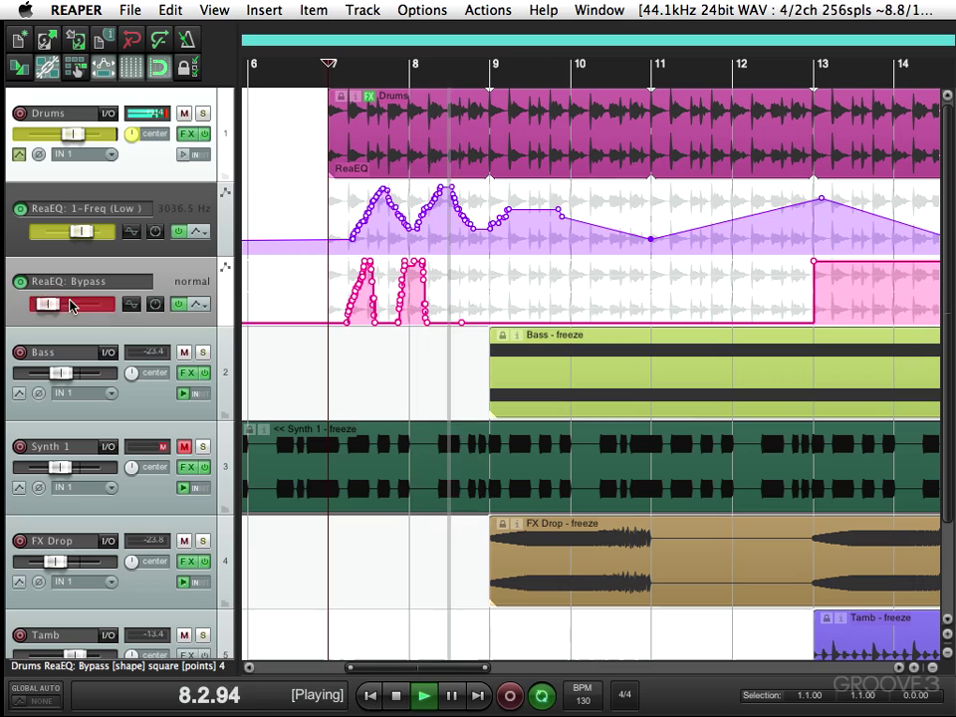
pyautogui.moveTo(71, 305); pyautogui.dragTo(128, 303)
pyautogui.press('space')
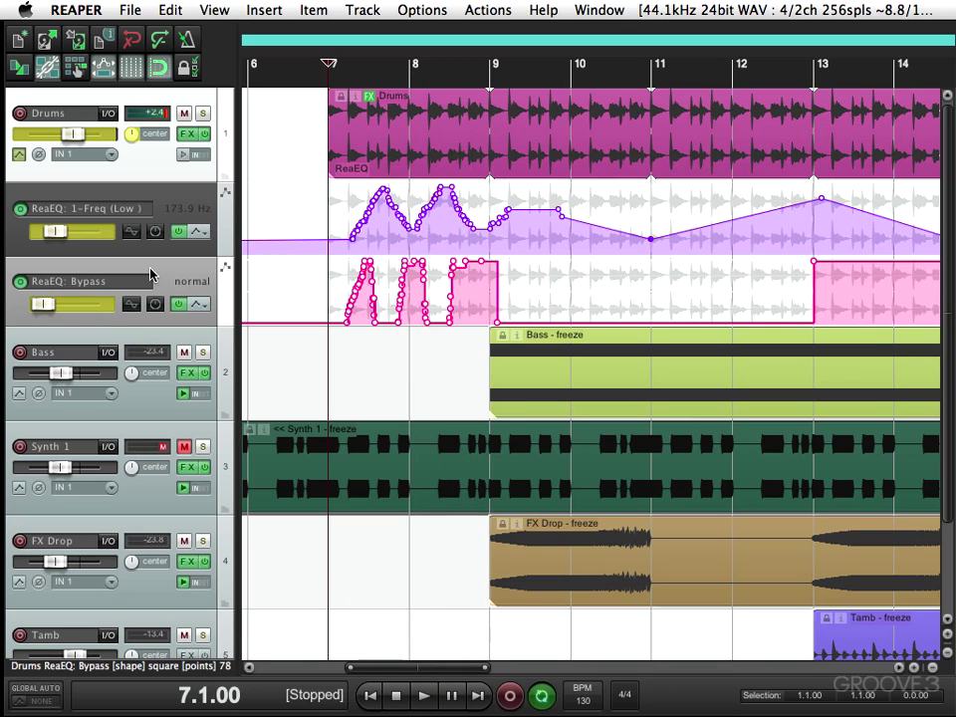
pyautogui.press('super+z')
pyautogui.press('super+z')
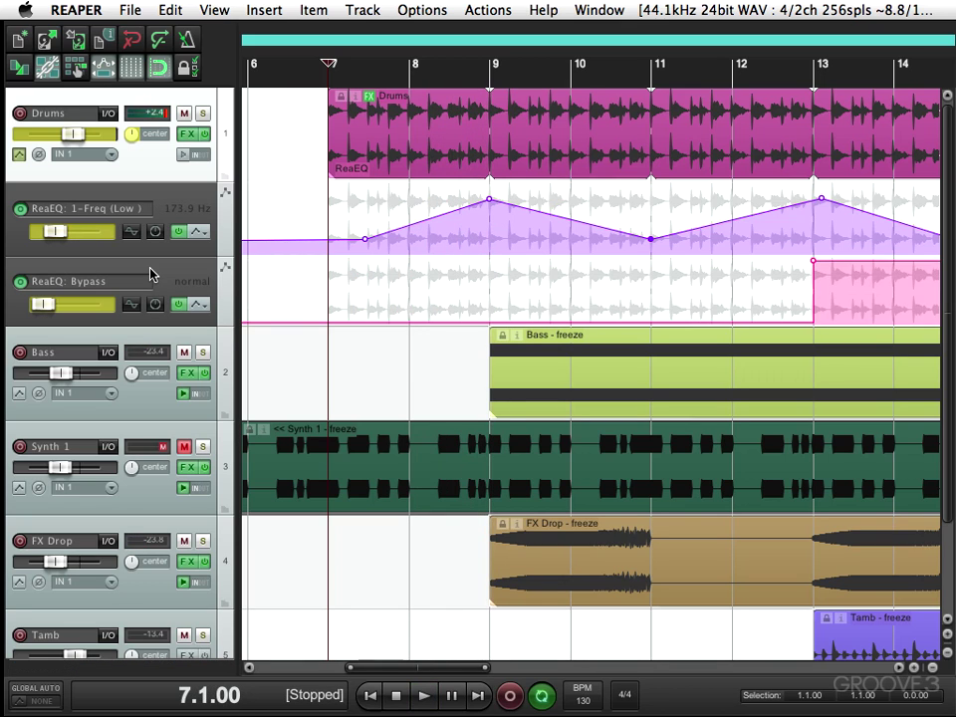
pyautogui.click(99, 235)
pyautogui.click(378, 294)
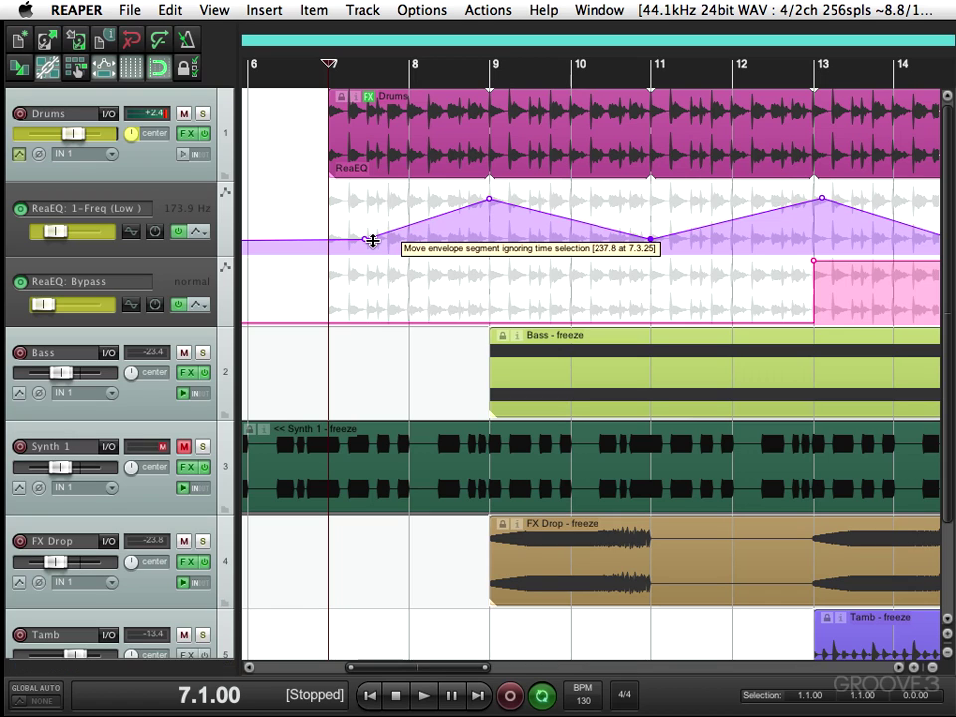
pyautogui.keyDown('alt'); pyautogui.click(366, 242); pyautogui.keyUp('alt')
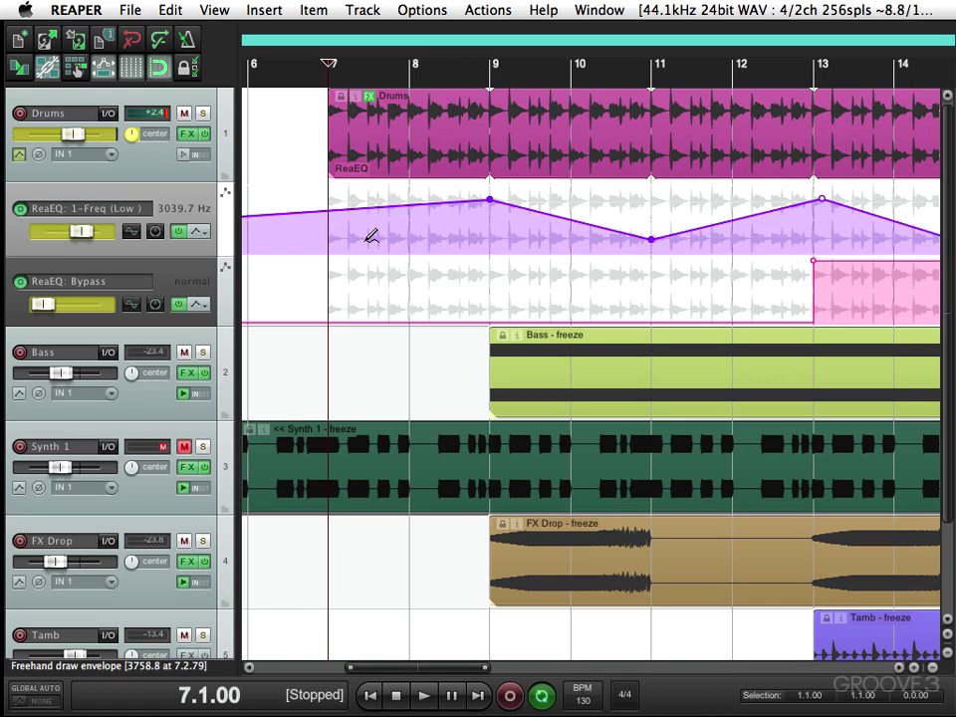
pyautogui.keyDown('ctrl'); pyautogui.click(364, 241); pyautogui.keyUp('ctrl')
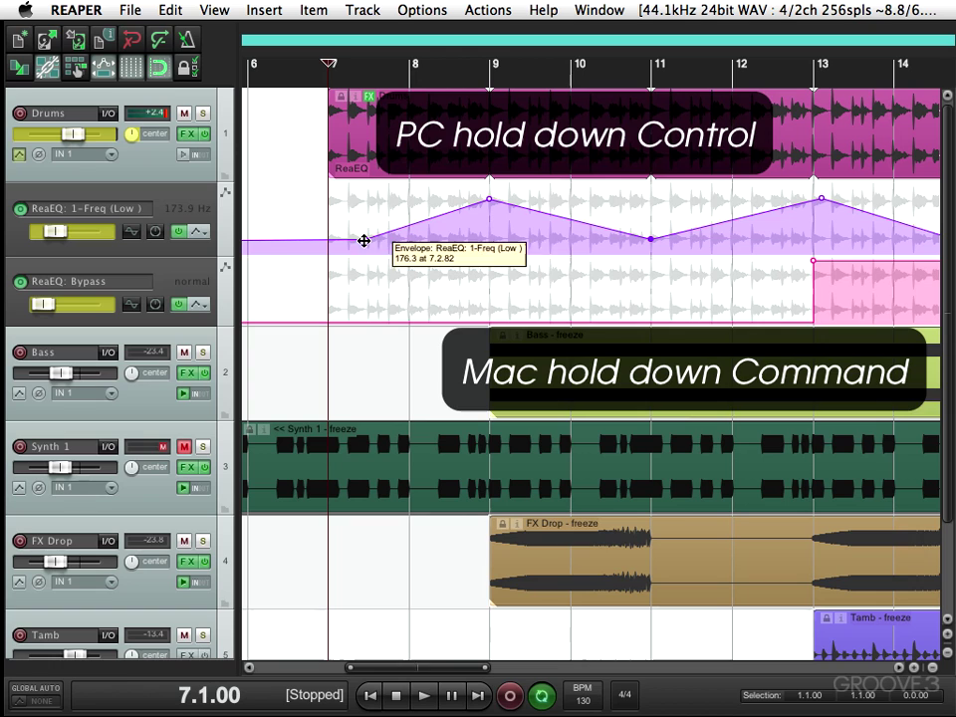
pyautogui.moveTo(364, 241)
pyautogui.mouseDown()
pyautogui.moveTo(438, 213)
pyautogui.moveTo(422, 213)
pyautogui.moveTo(362, 225)
pyautogui.moveTo(463, 222)
pyautogui.moveTo(612, 235)
pyautogui.moveTo(733, 188)
pyautogui.moveTo(819, 225)
pyautogui.moveTo(834, 220)
pyautogui.mouseUp()
pyautogui.press('space')
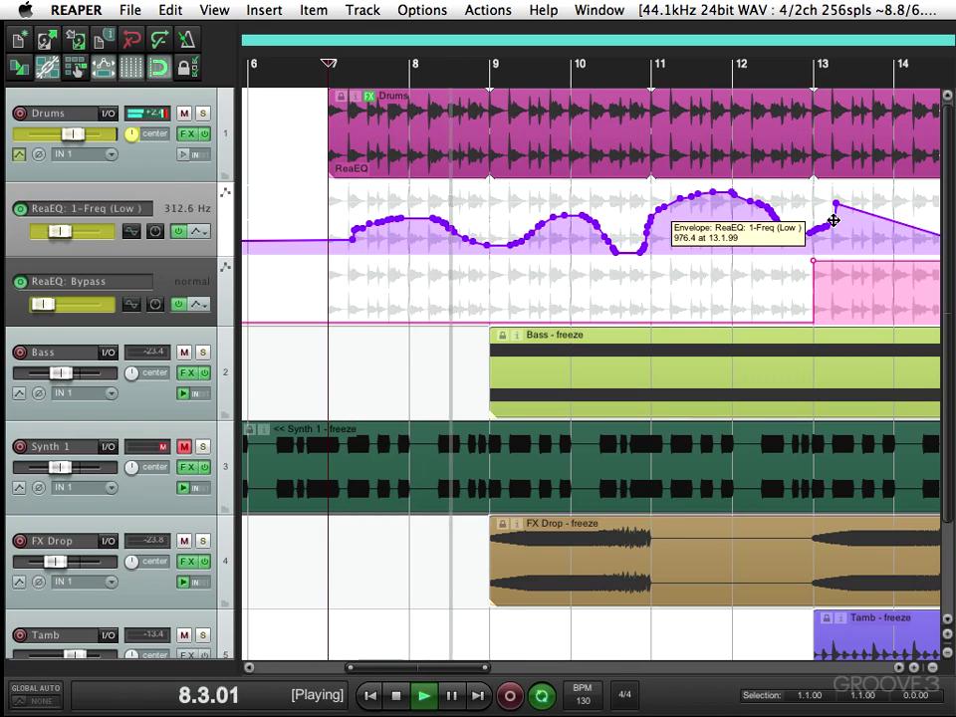
pyautogui.press('space')
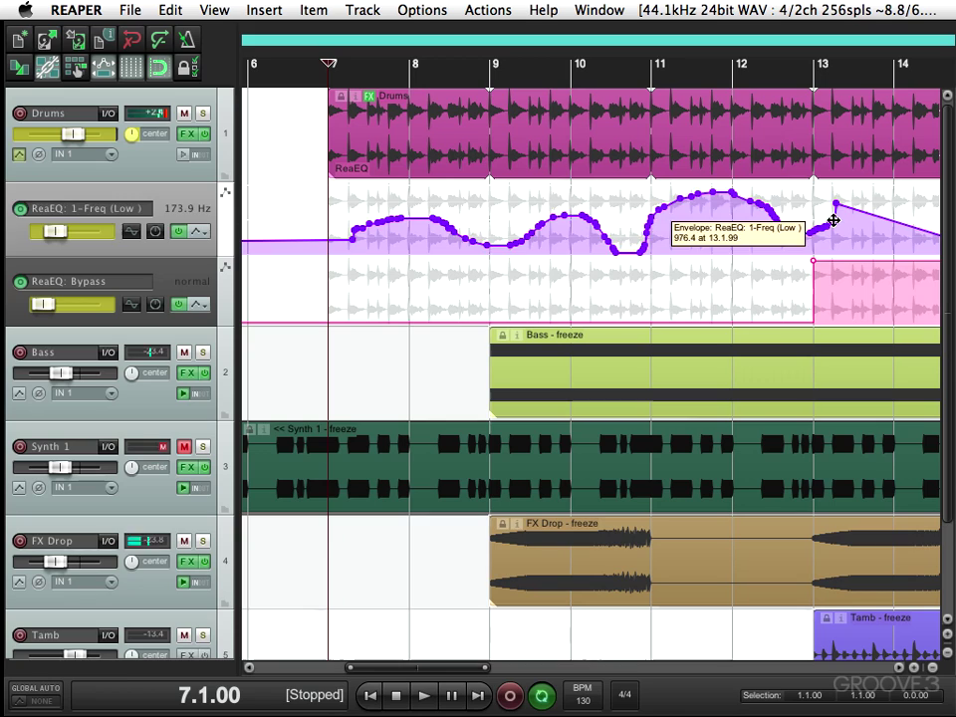
pyautogui.press('super+z')
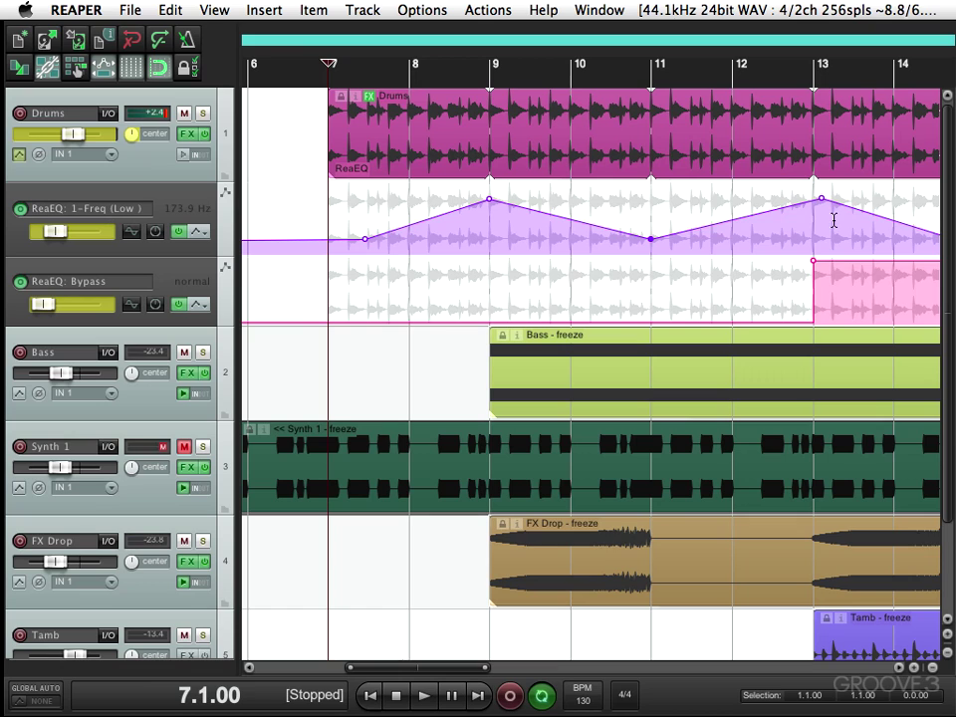
# Step: Sweep and adjust the ReaEQ low-pass cutoff at bars 9 and 11
pyautogui.click(487, 225)
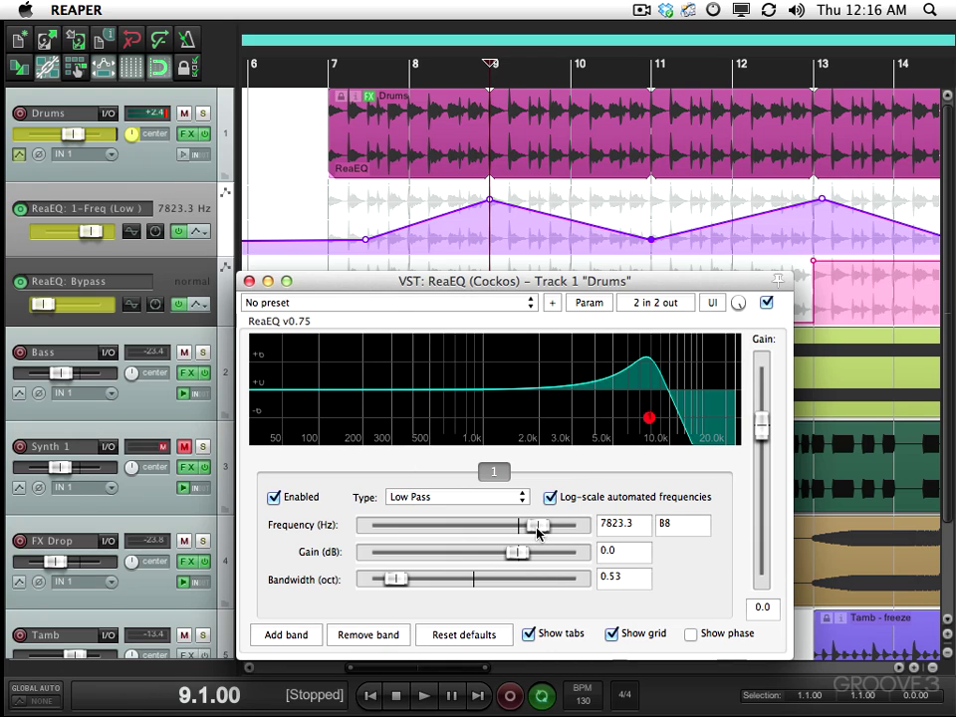
pyautogui.moveTo(537, 533)
pyautogui.mouseDown()
pyautogui.moveTo(471, 527)
pyautogui.moveTo(573, 529)
pyautogui.moveTo(484, 527)
pyautogui.moveTo(557, 520)
pyautogui.moveTo(493, 519)
pyautogui.moveTo(546, 526)
pyautogui.mouseUp()
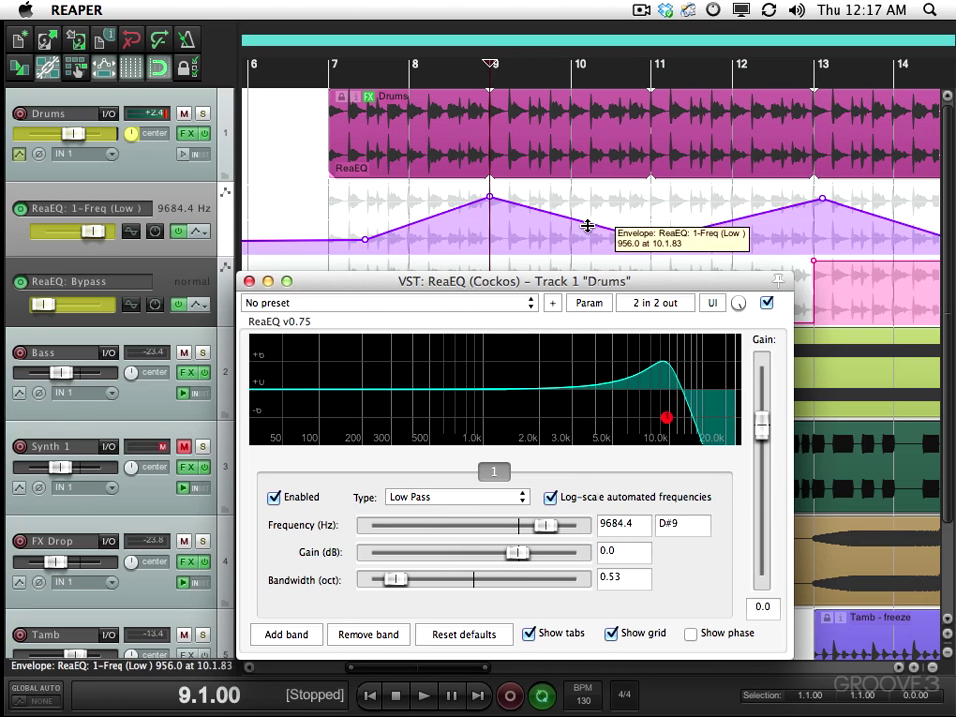
pyautogui.click(648, 214)
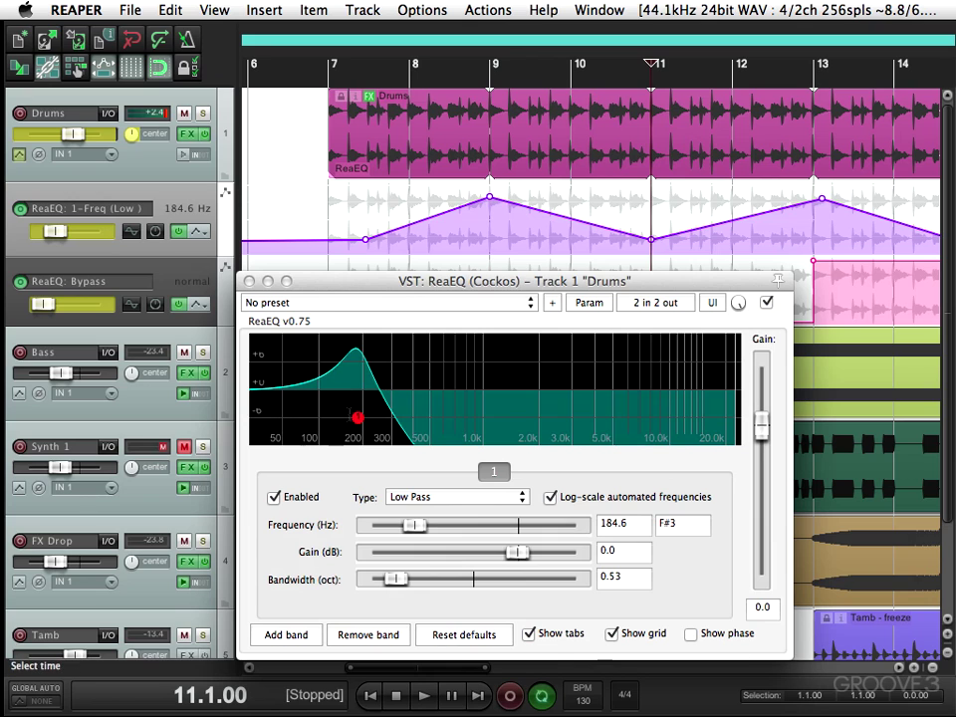
pyautogui.moveTo(357, 417)
pyautogui.mouseDown()
pyautogui.moveTo(442, 419)
pyautogui.moveTo(317, 419)
pyautogui.moveTo(379, 418)
pyautogui.moveTo(365, 418)
pyautogui.mouseUp()
pyautogui.click(492, 216)
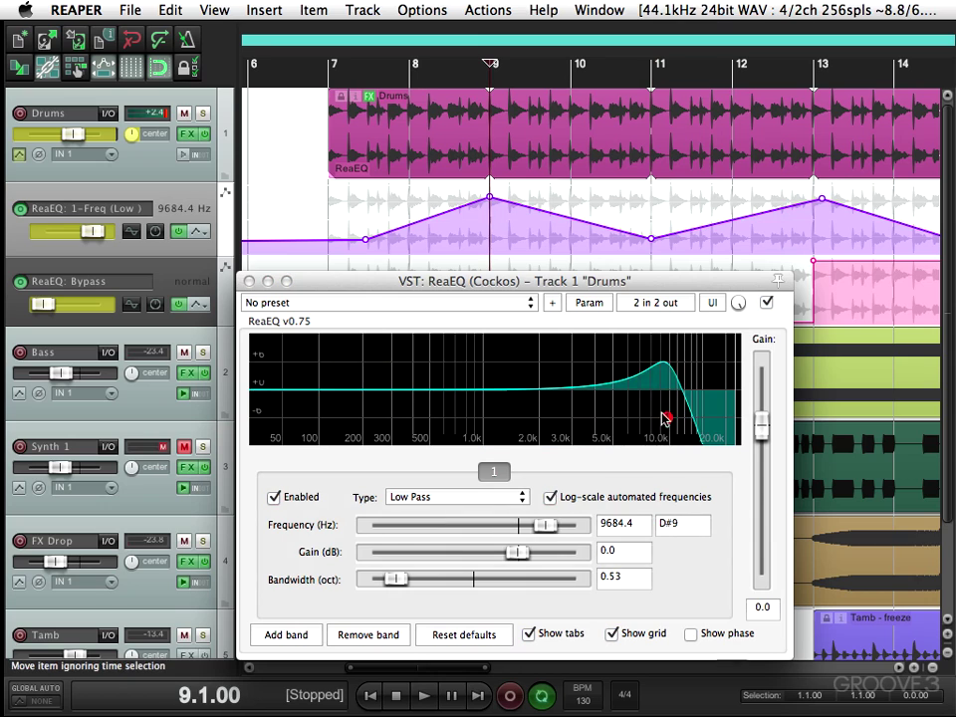
pyautogui.moveTo(666, 417); pyautogui.dragTo(631, 419)
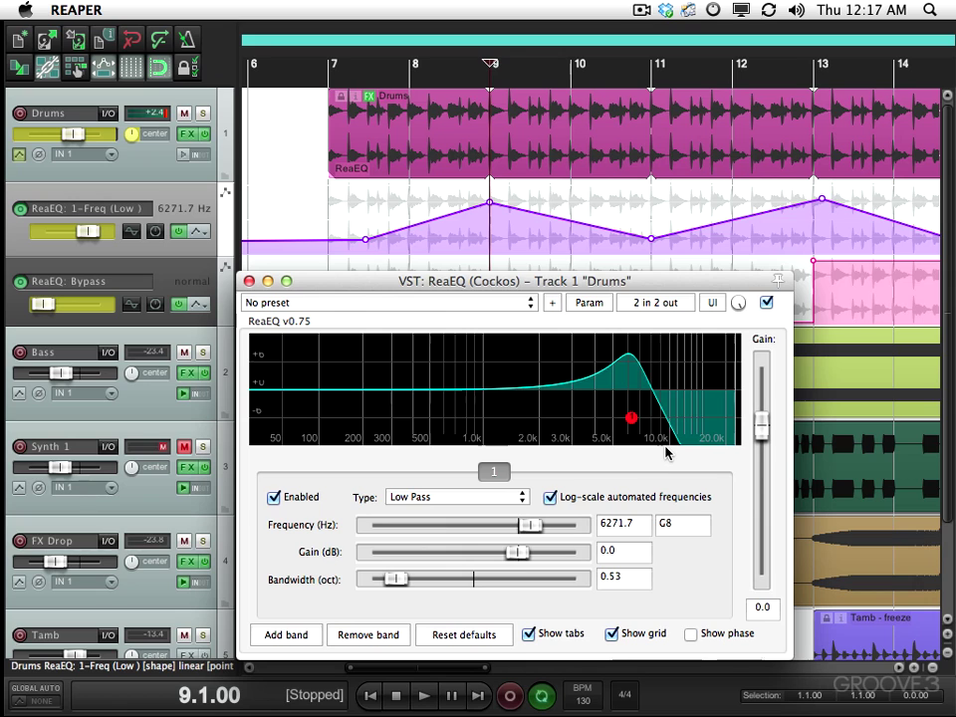
# Step: Raise the low-pass cutoff to about 4630 Hz at bar 7 and audition it
pyautogui.click(329, 214)
pyautogui.moveTo(352, 417); pyautogui.dragTo(608, 418)
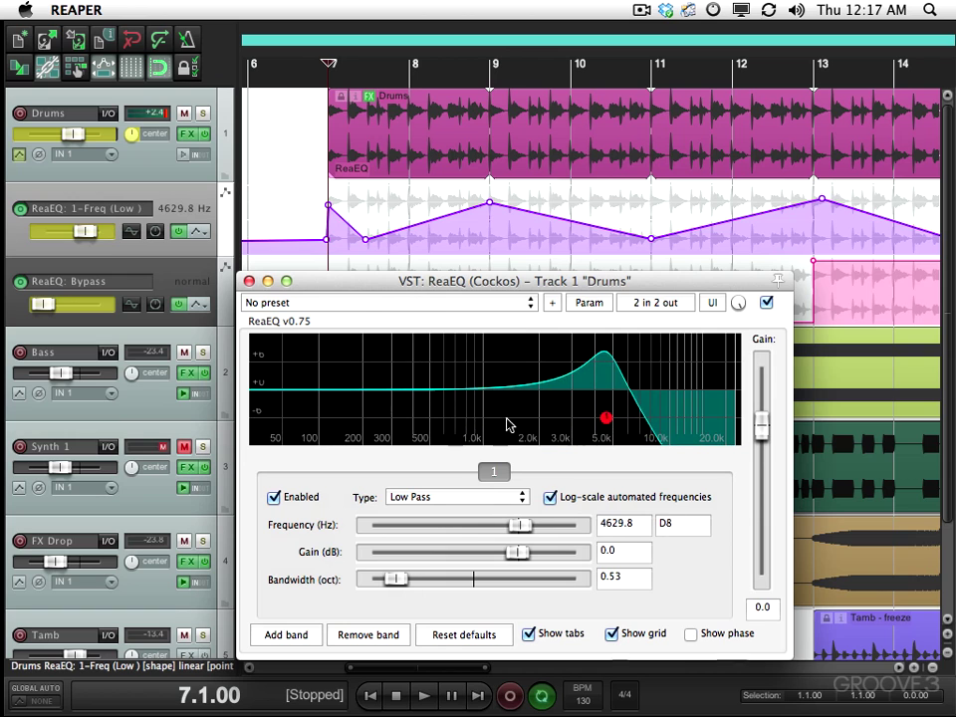
pyautogui.press('space')
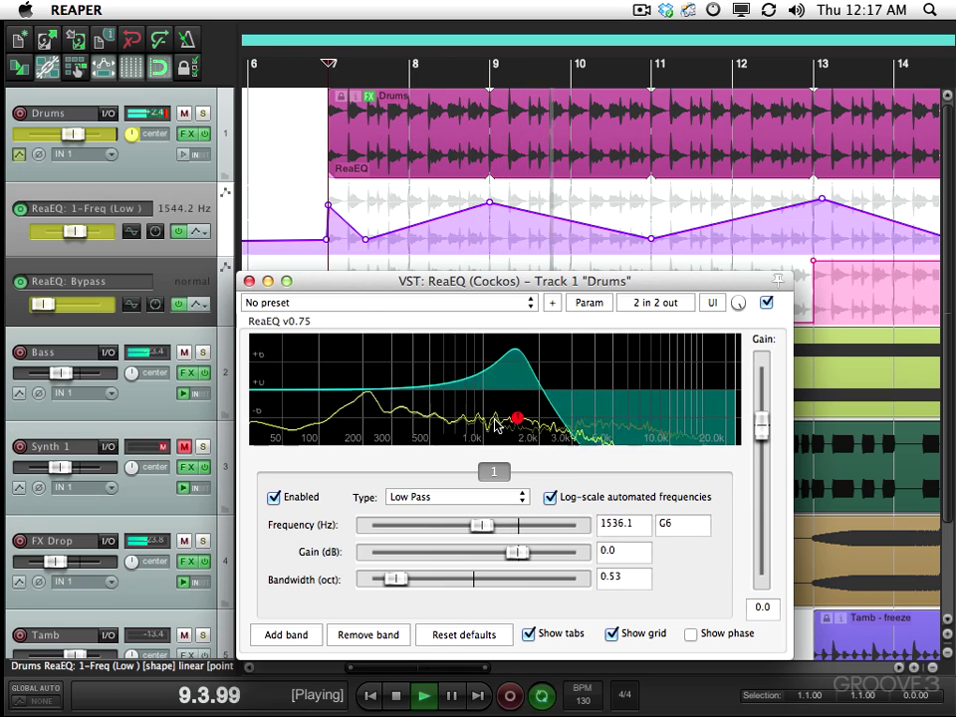
pyautogui.press('space')
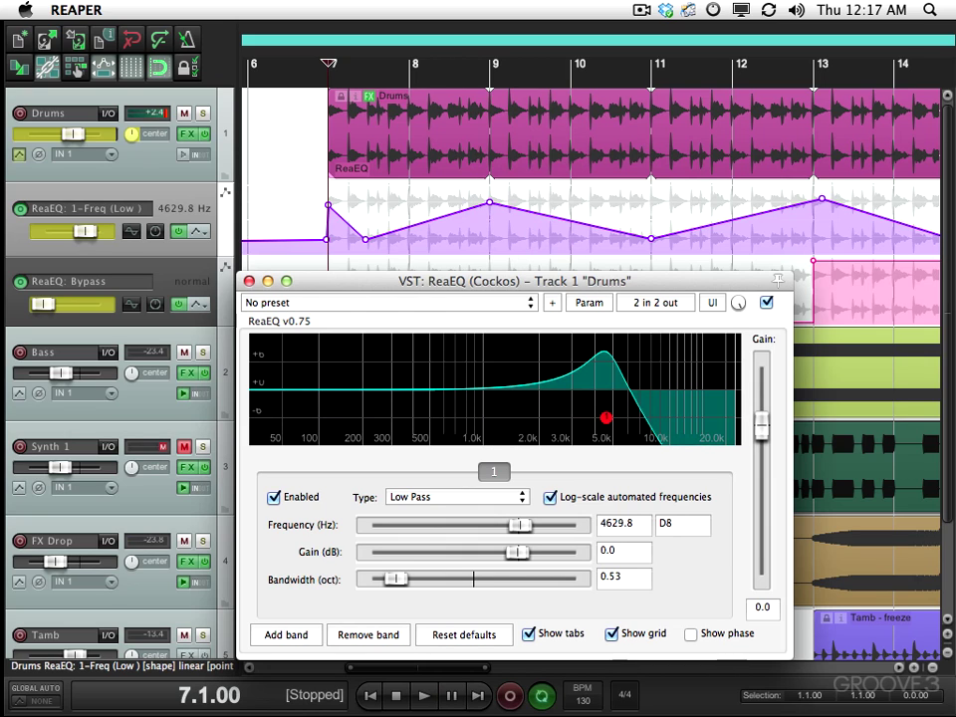
# Step: Close ReaEQ and hide the ReaEQ Bypass lane, keeping it unchecked as Visible in the Envelopes list
pyautogui.click(18, 153)
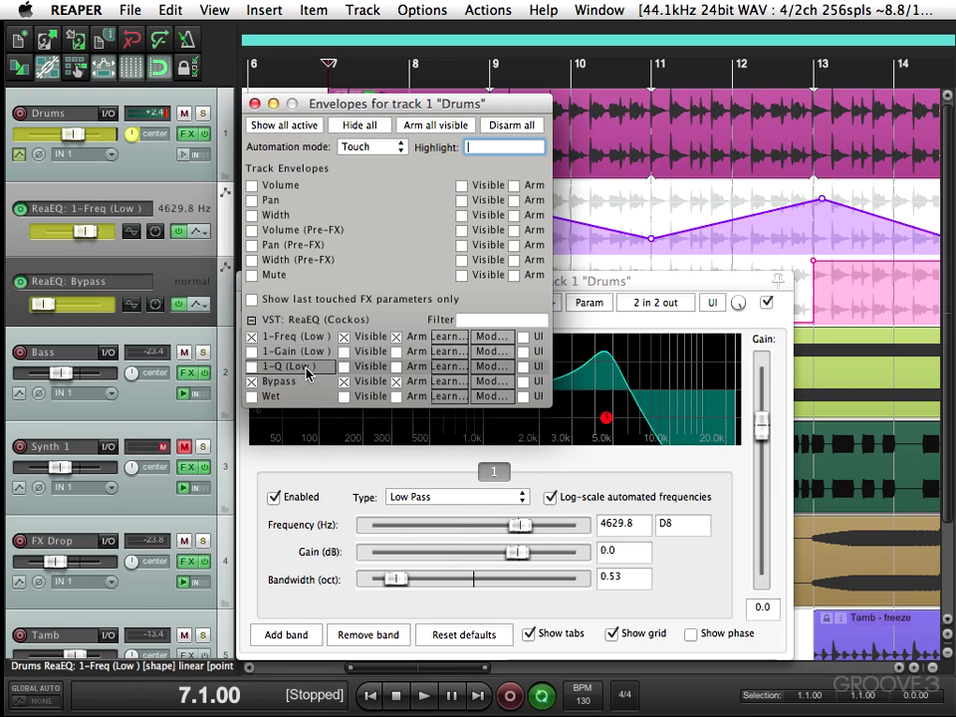
pyautogui.press('Escape')
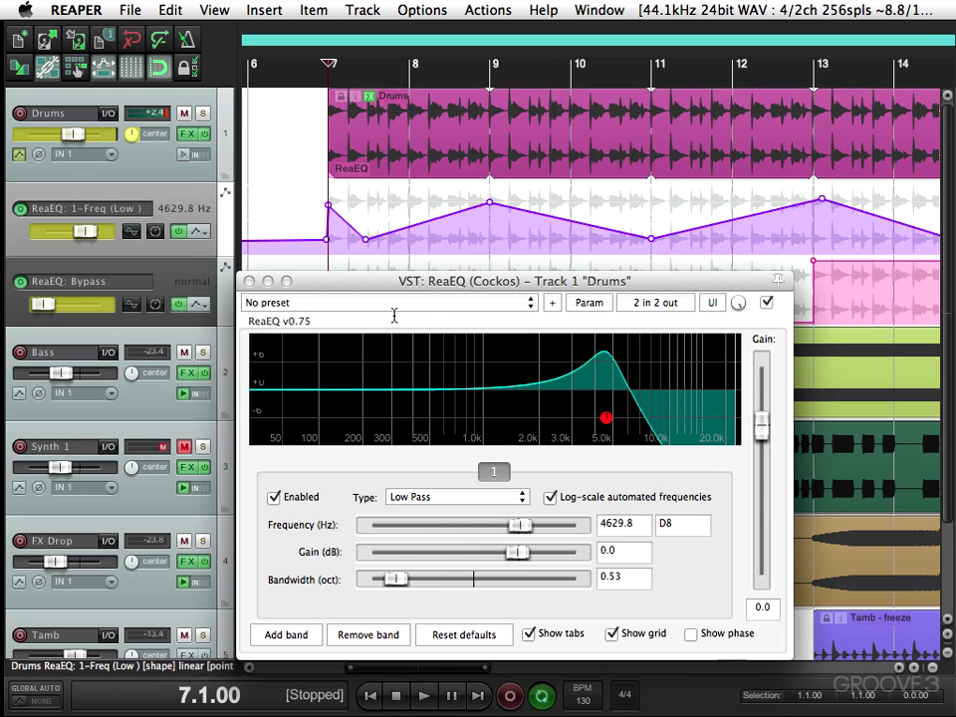
pyautogui.click(250, 282)
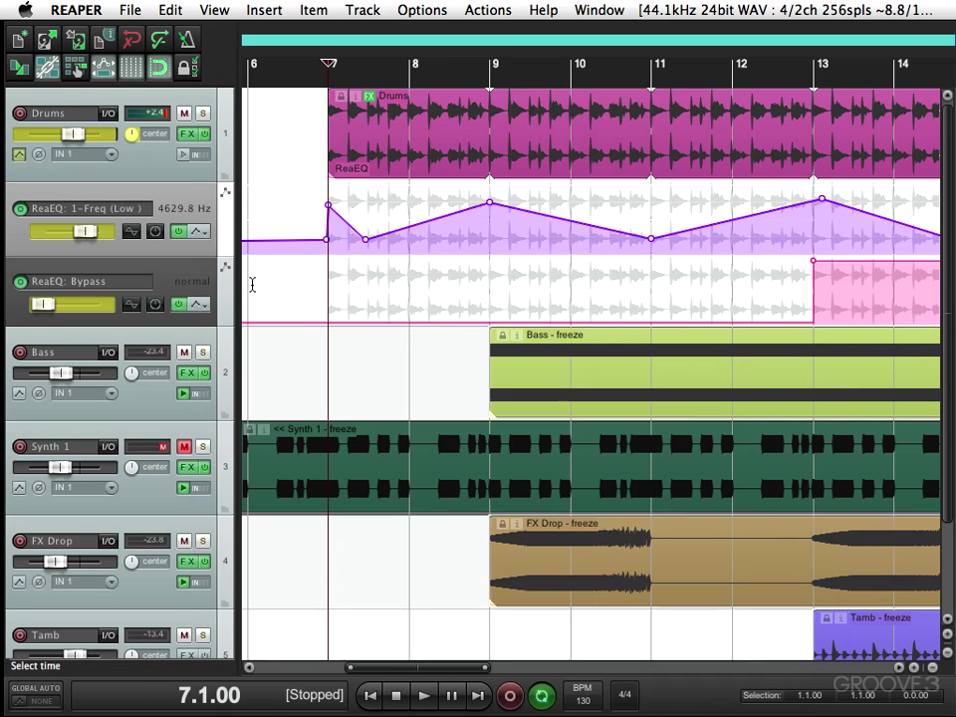
pyautogui.click(202, 304)
pyautogui.click(203, 324)
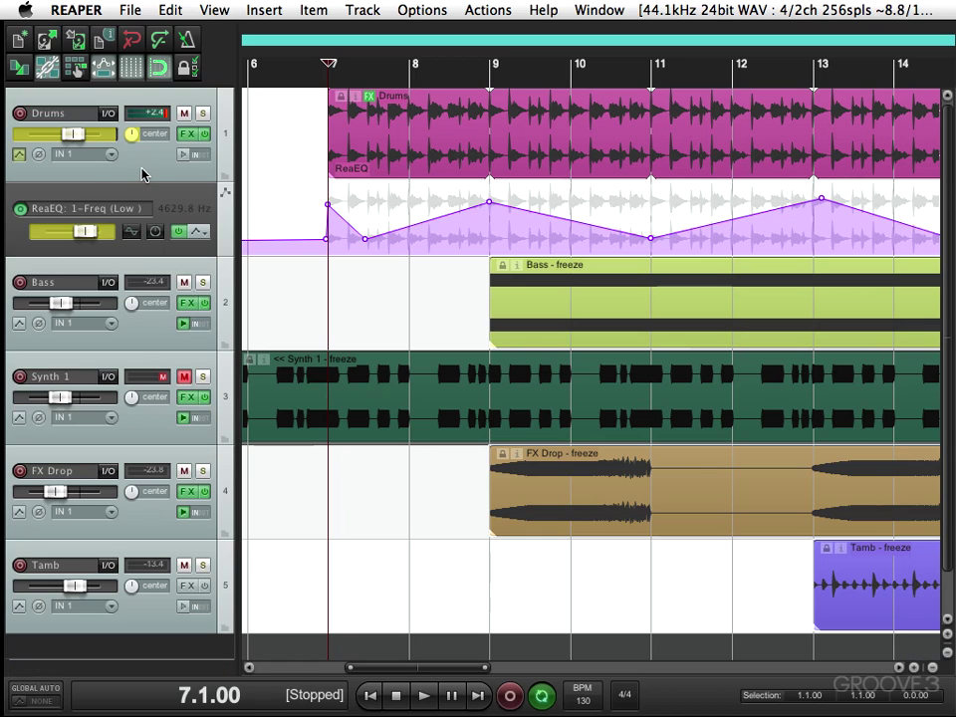
pyautogui.click(19, 155)
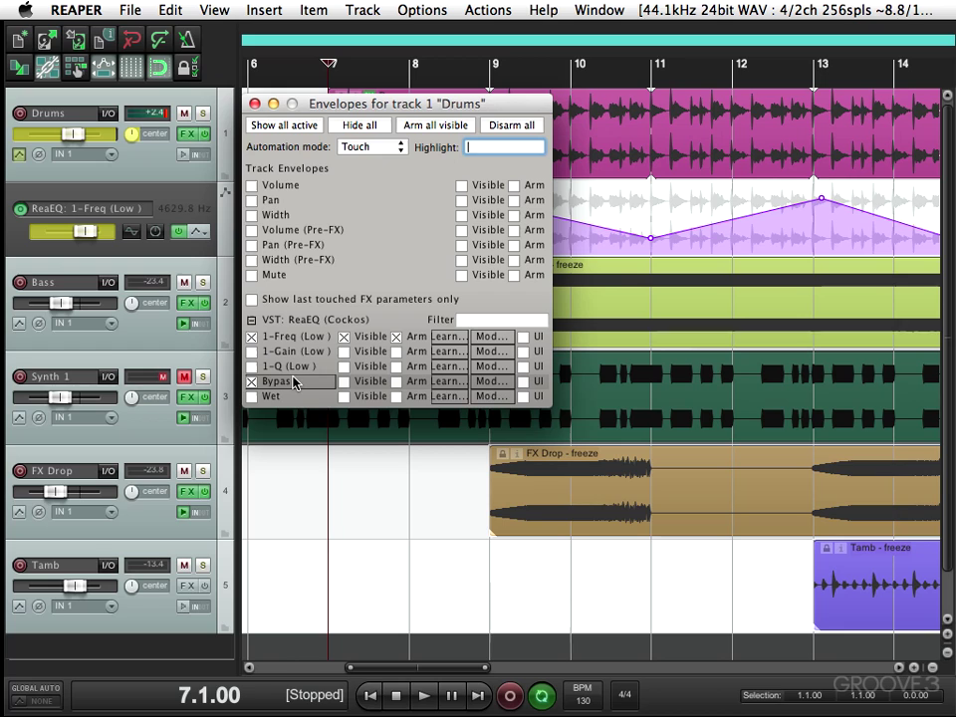
pyautogui.click(344, 381)
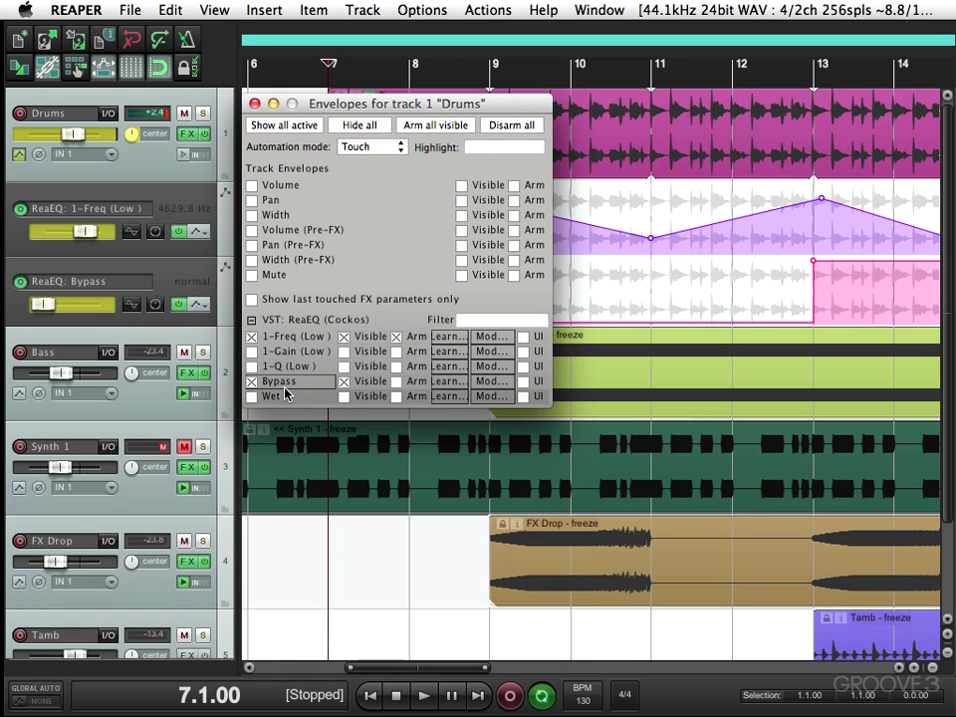
pyautogui.click(343, 381)
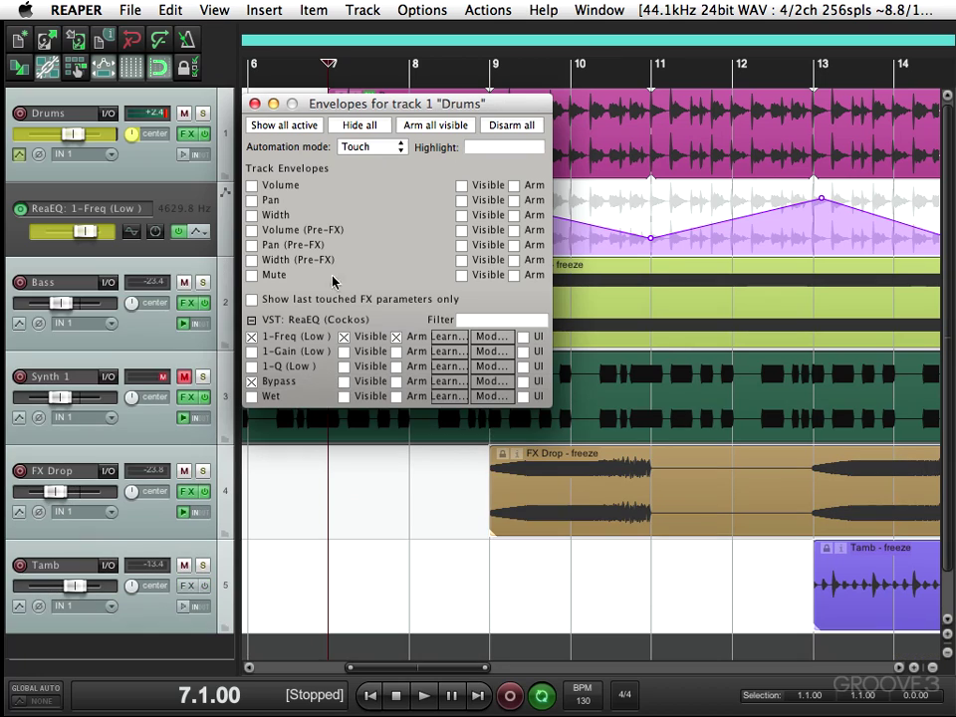
pyautogui.click(254, 103)
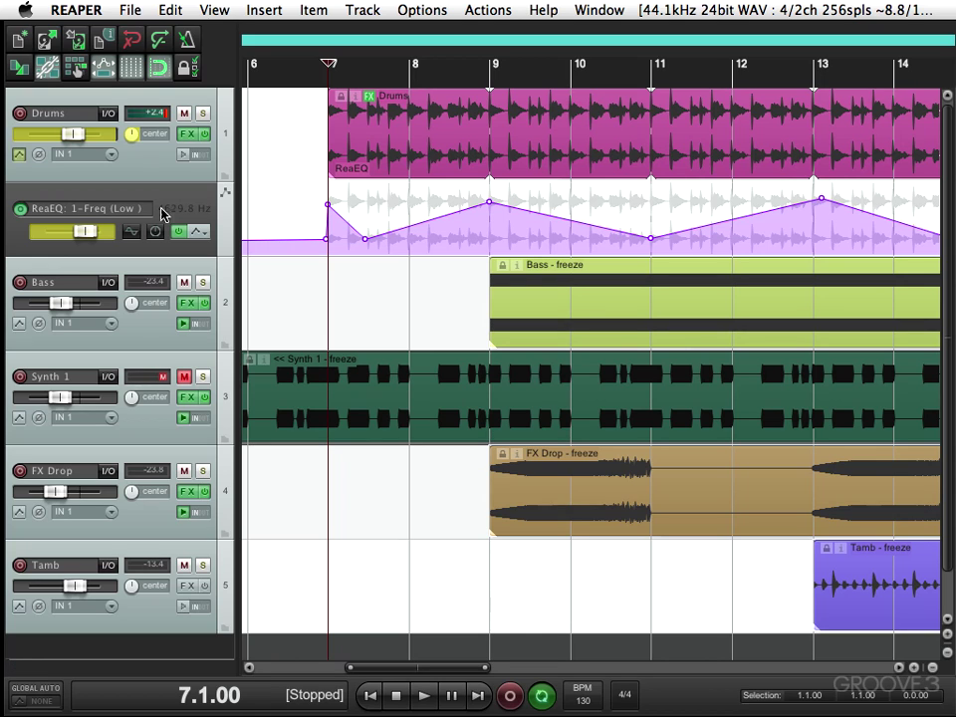
# Step: Move the ReaEQ frequency envelope into the Drums media lane and set automation to Trim/Read
pyautogui.click(198, 232)
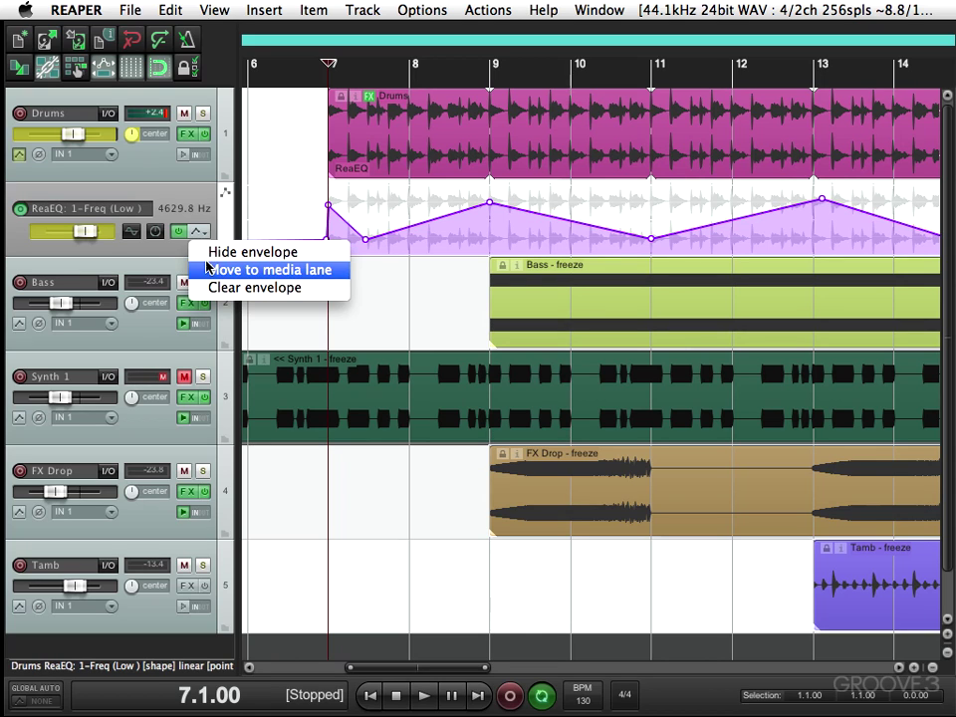
pyautogui.click(257, 269)
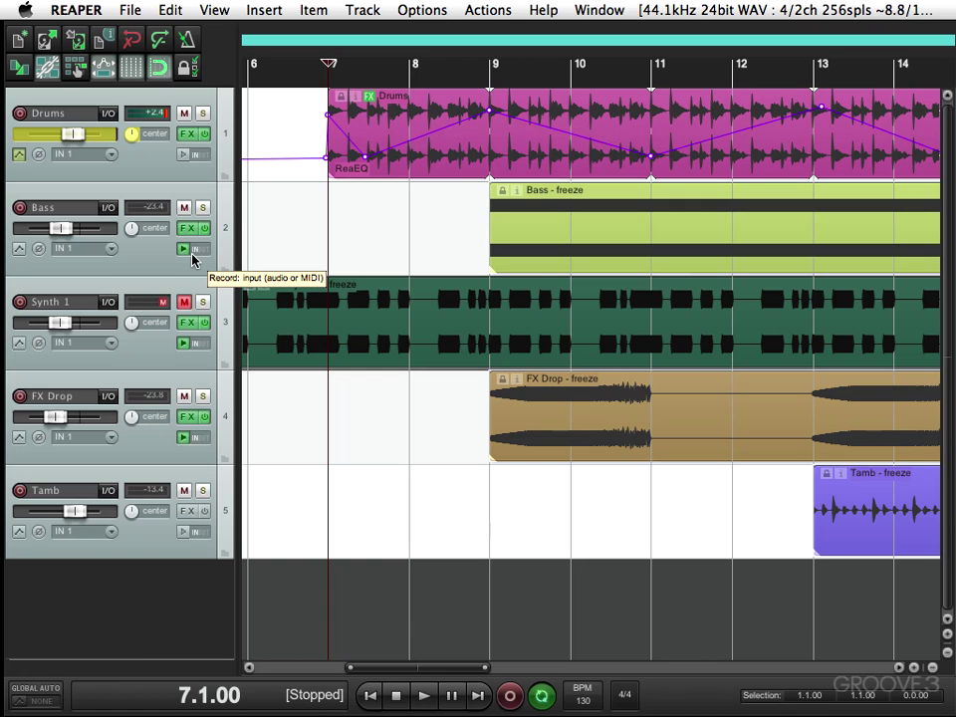
pyautogui.click(19, 155)
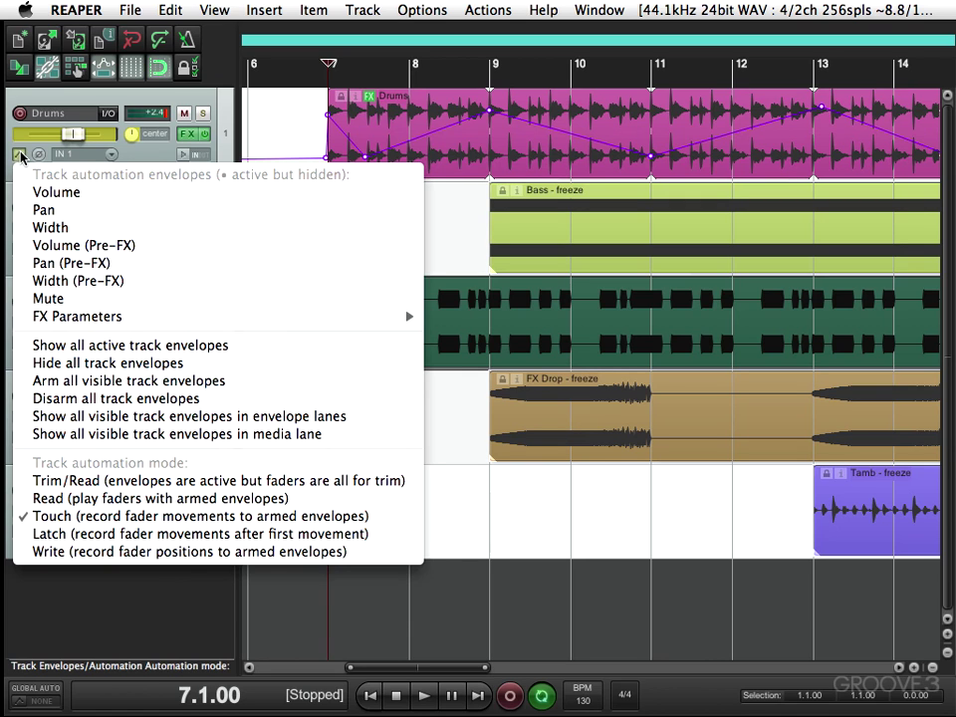
pyautogui.click(60, 480)
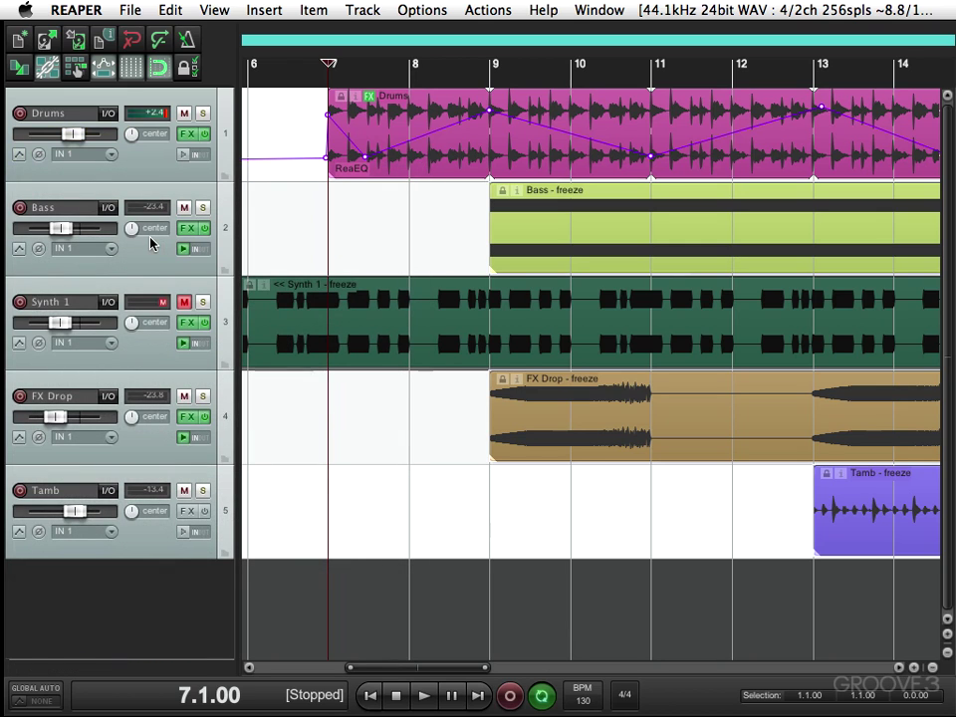
# Step: Add ReaDelay after ReaEQ in the Drums FX chain, filtering the plugin list for 'del'
pyautogui.click(186, 133)
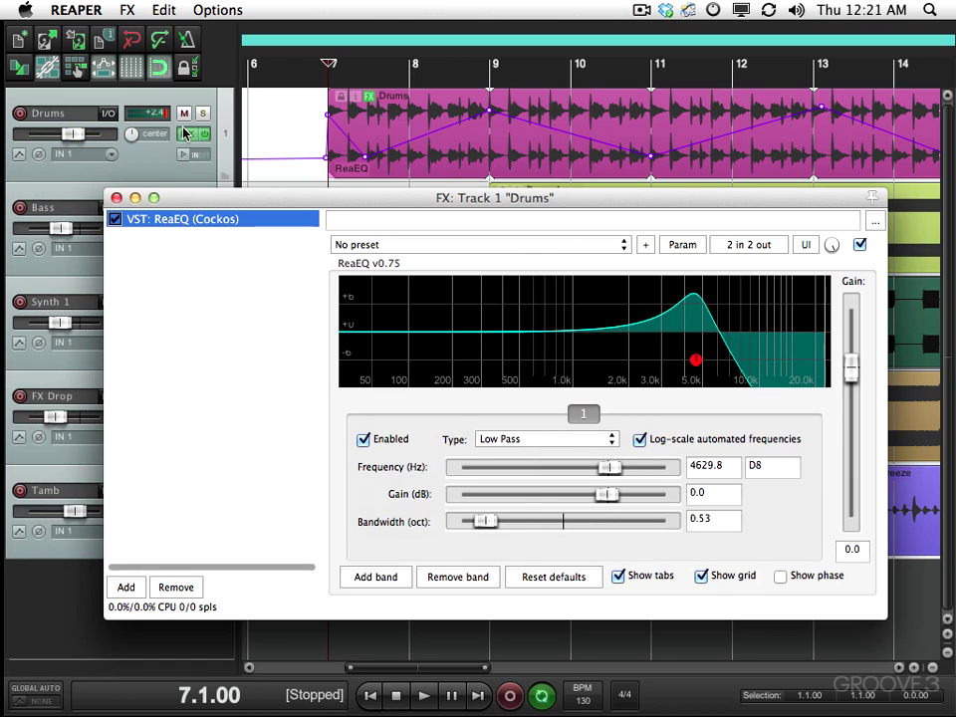
pyautogui.click(125, 586)
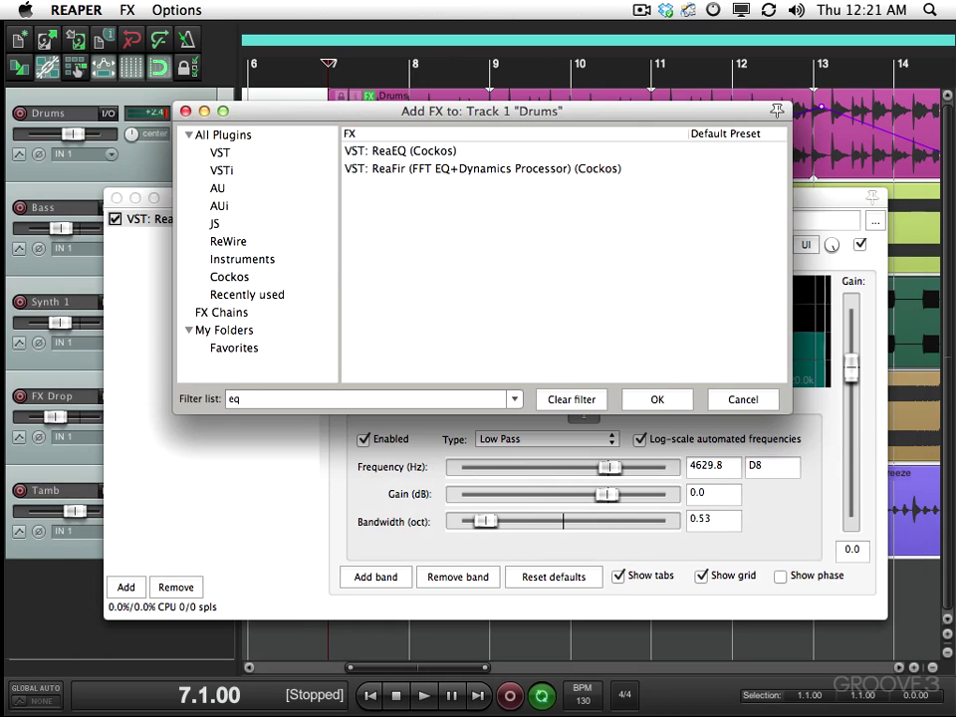
pyautogui.click(588, 399)
pyautogui.write('del')
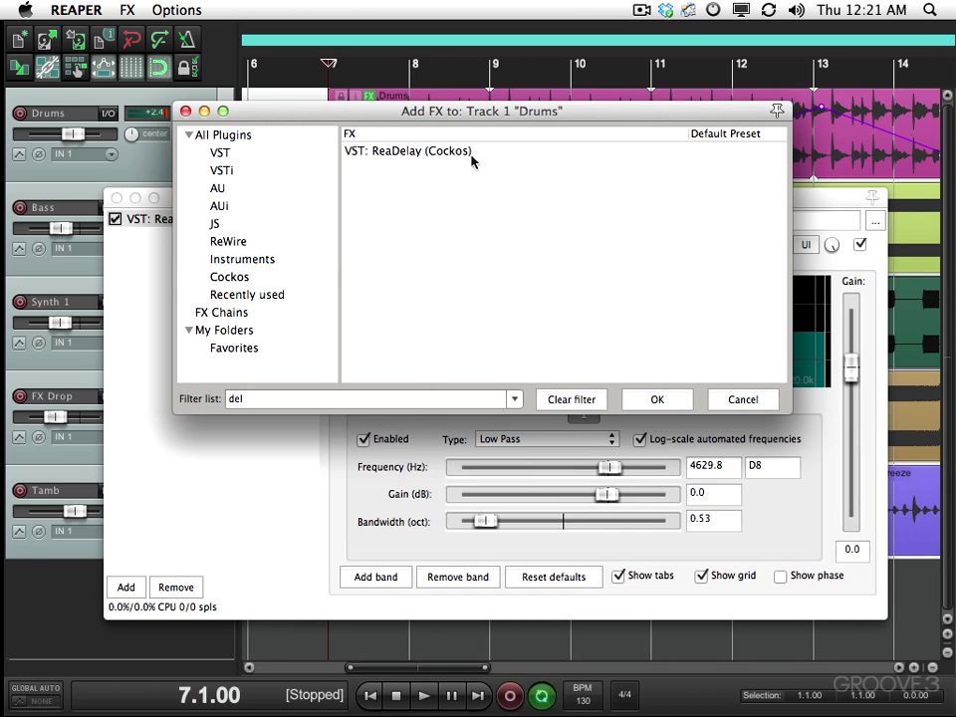
pyautogui.doubleClick(426, 154)
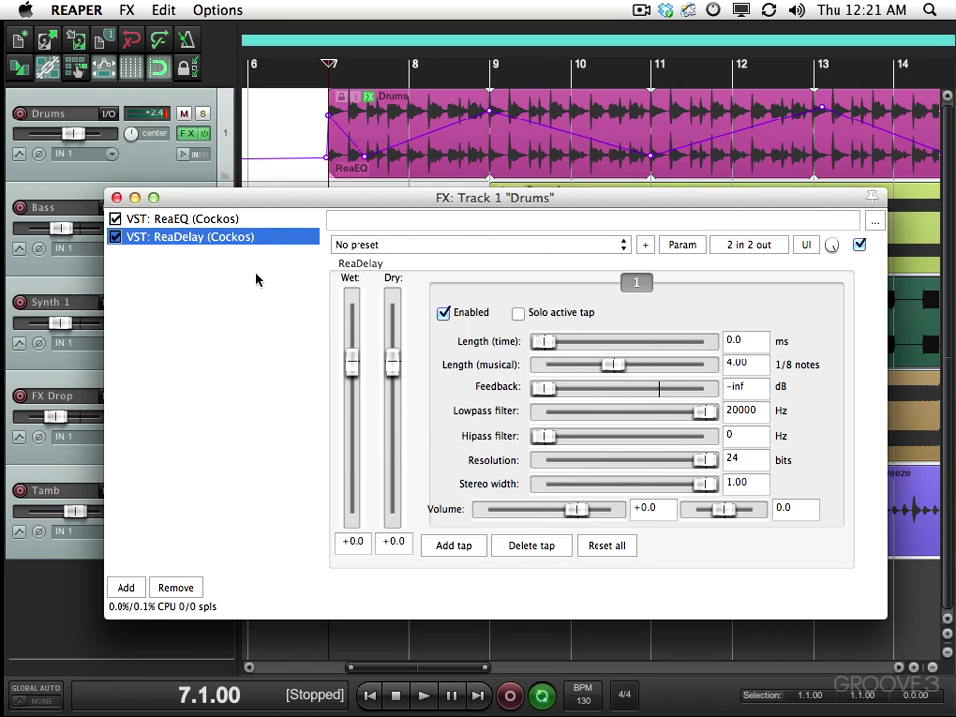
# Step: Set ReaDelay's musical length to 1.5 and feedback to -5.5 dB, auditioning the delay
pyautogui.click(763, 365)
pyautogui.write('1.5')
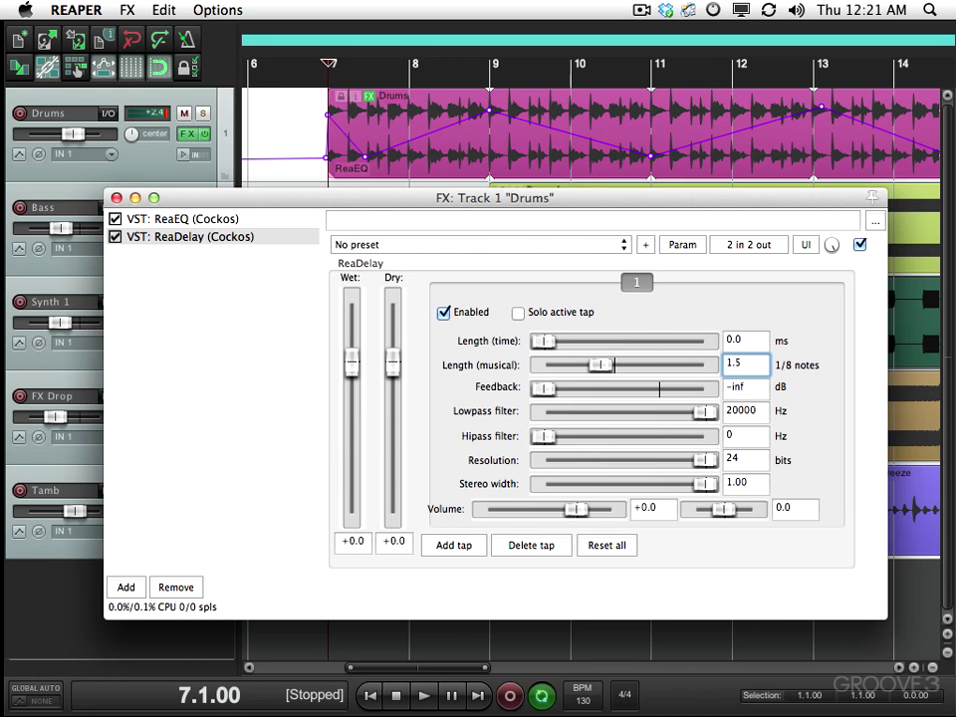
pyautogui.press('Return')
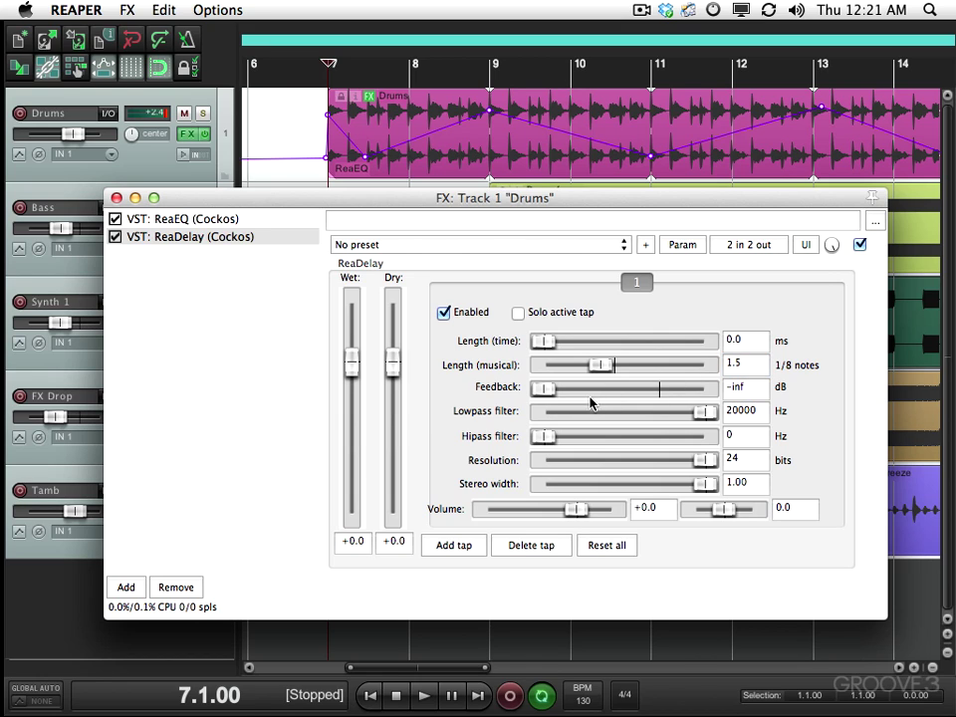
pyautogui.moveTo(541, 389); pyautogui.dragTo(640, 401)
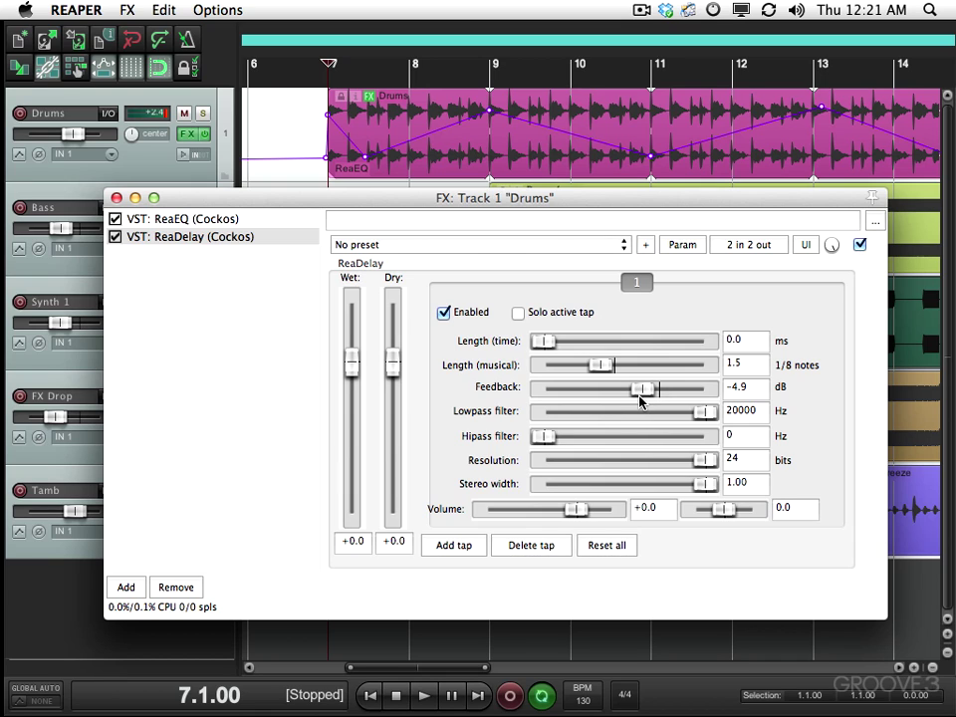
pyautogui.press('space')
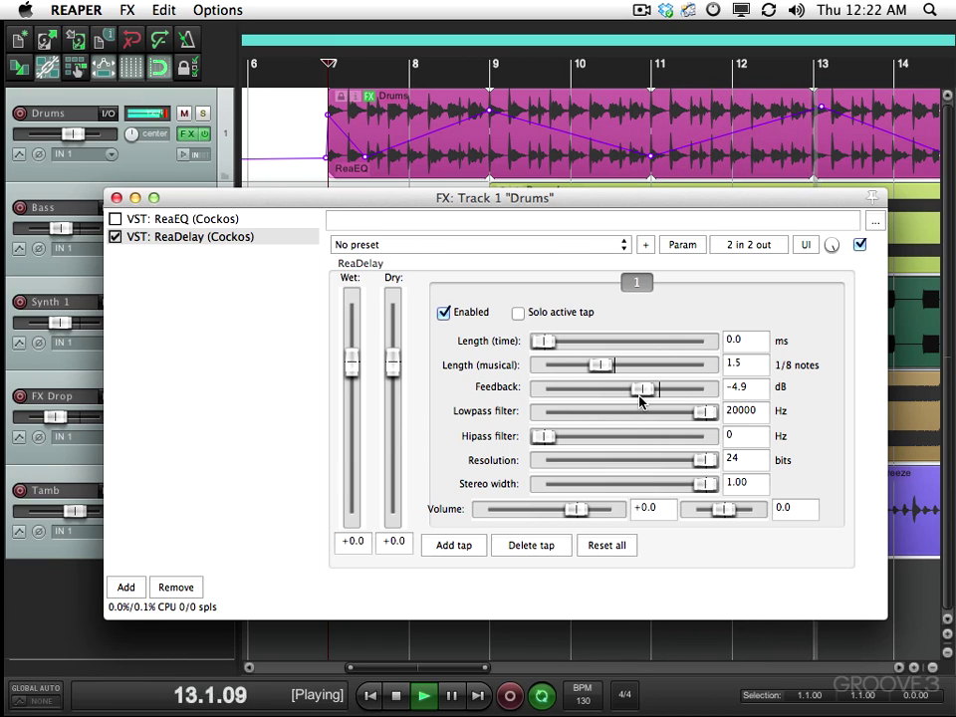
pyautogui.press('space')
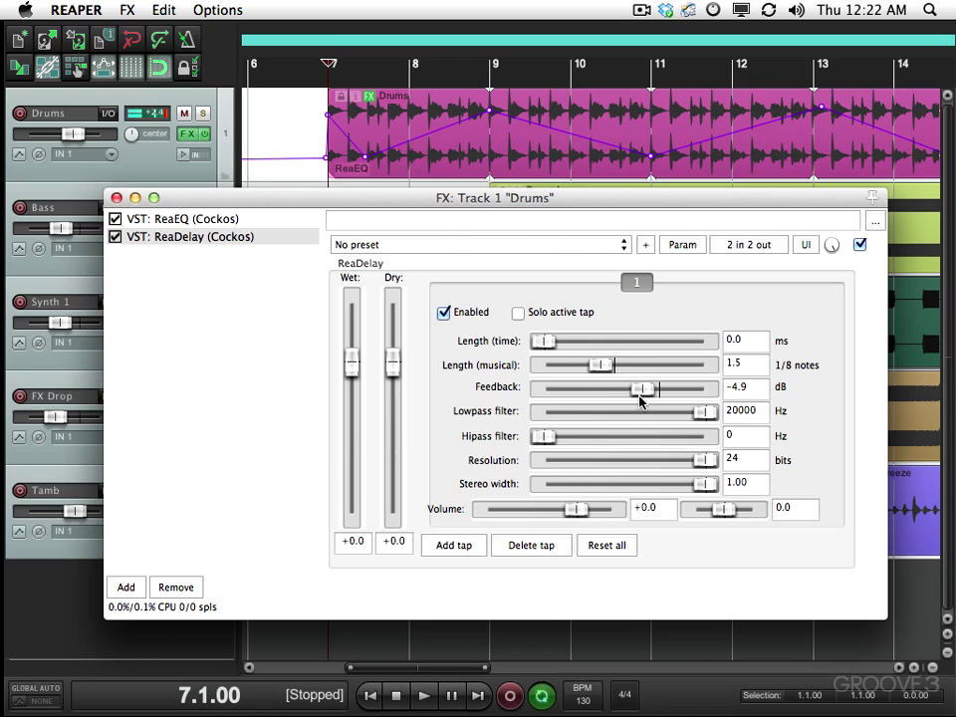
pyautogui.moveTo(640, 400); pyautogui.dragTo(638, 400)
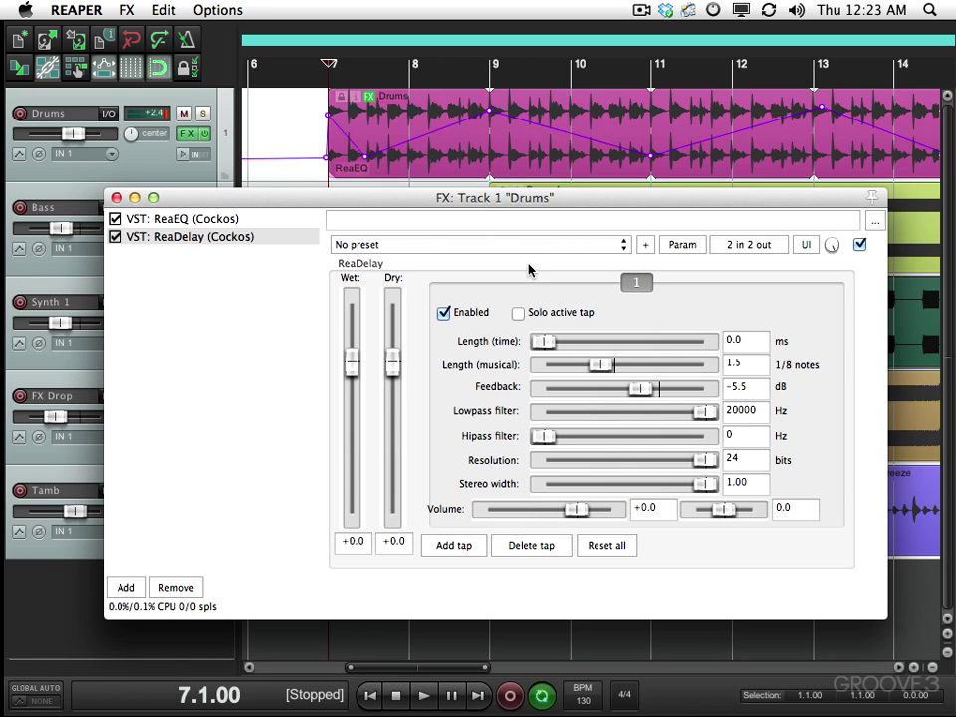
# Step: Switch Drums to Touch automation and drag ReaDelay's Wet down to -31.6 dB
pyautogui.click(19, 154)
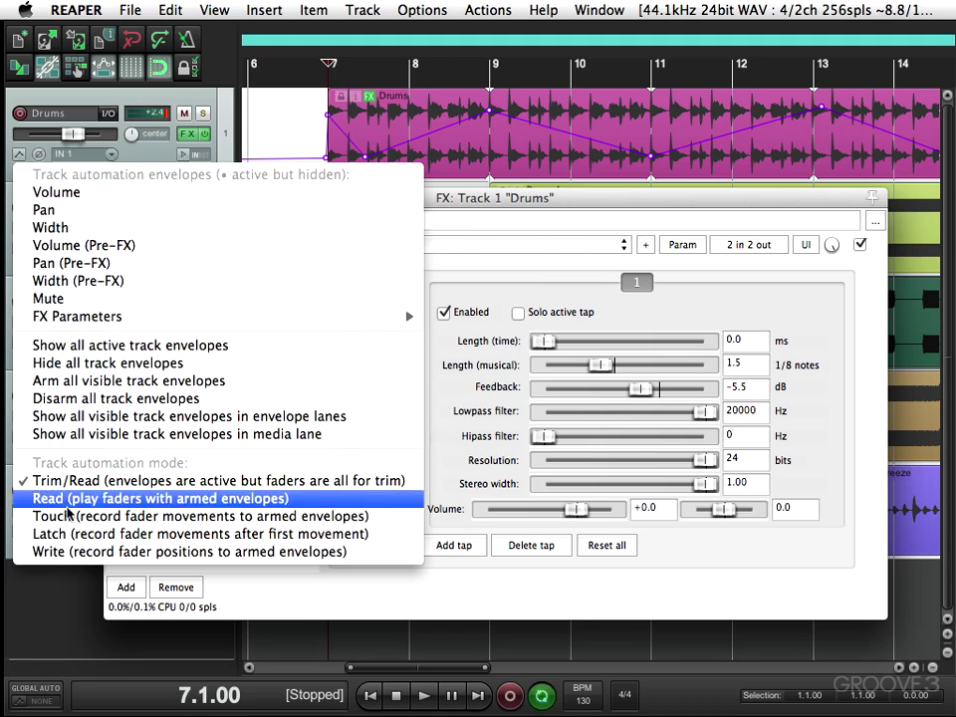
pyautogui.click(72, 516)
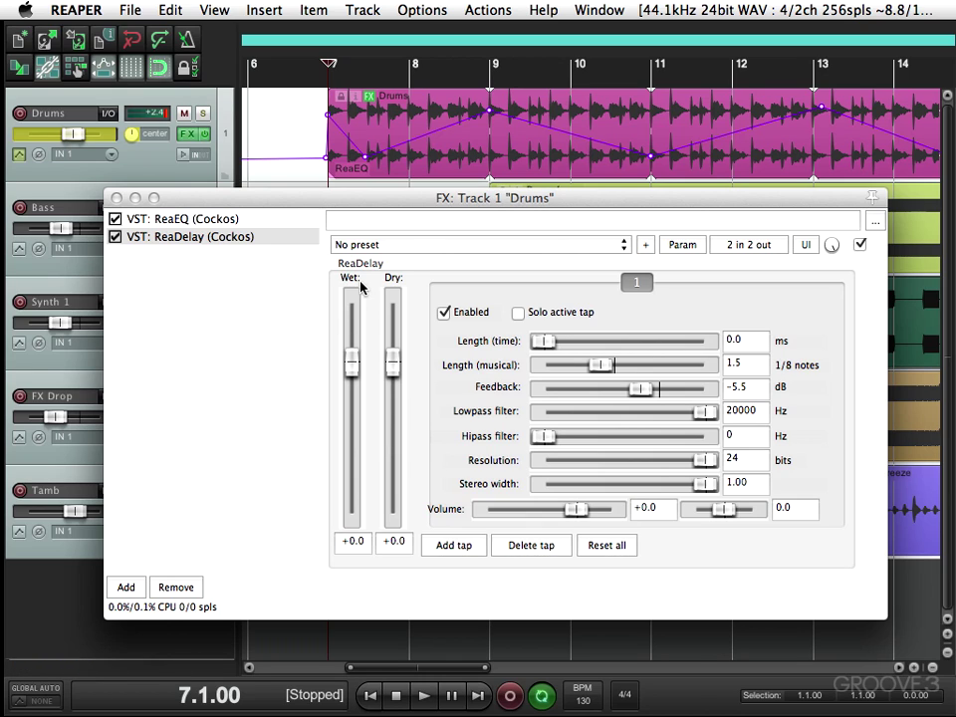
pyautogui.moveTo(350, 371); pyautogui.dragTo(351, 448)
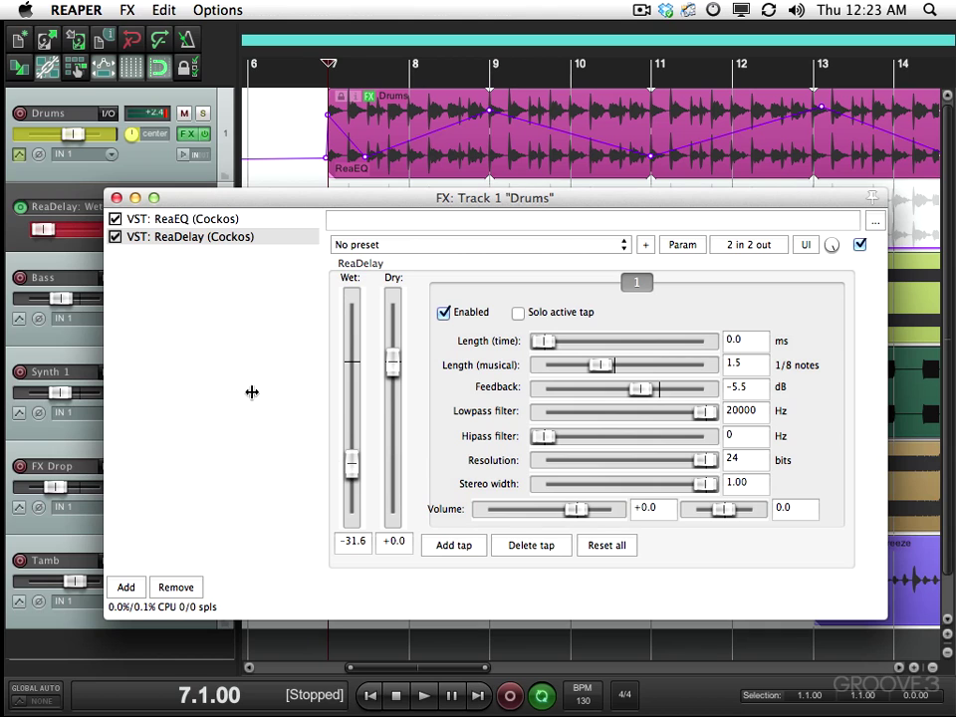
pyautogui.moveTo(233, 204); pyautogui.dragTo(217, 272)
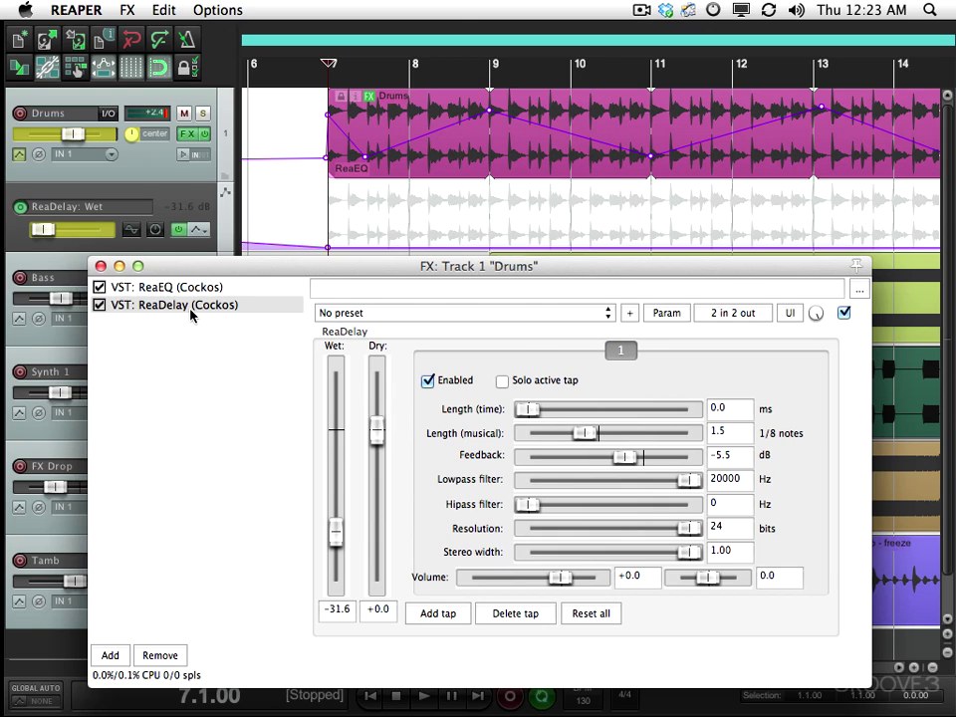
# Step: Ride the ReaDelay Wet slider during playback to record swells, then close ReaDelay
pyautogui.doubleClick(191, 308)
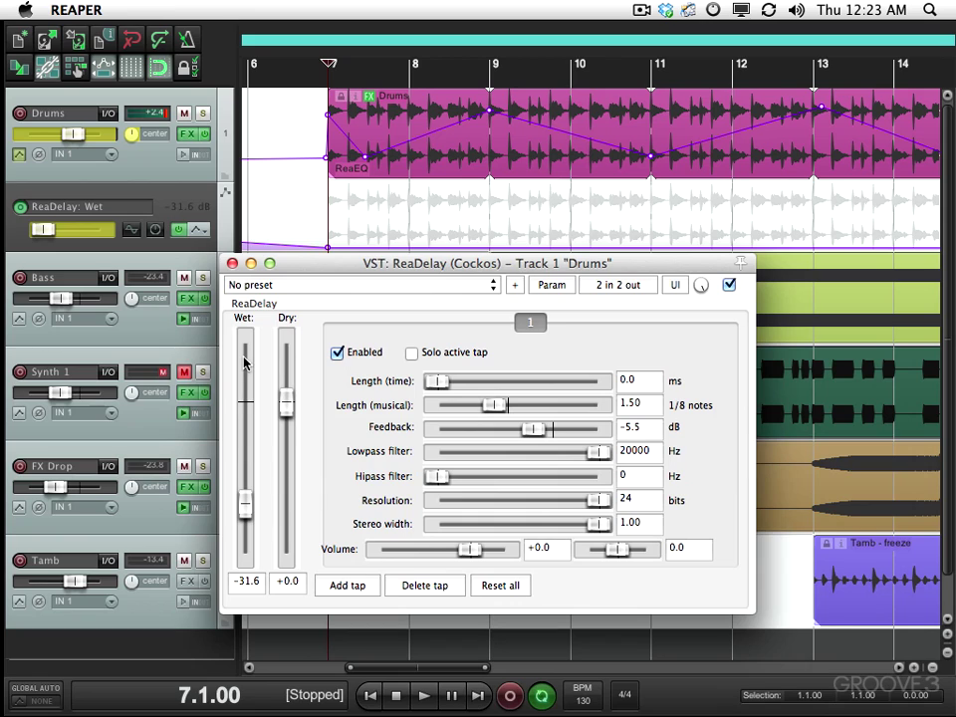
pyautogui.press('space')
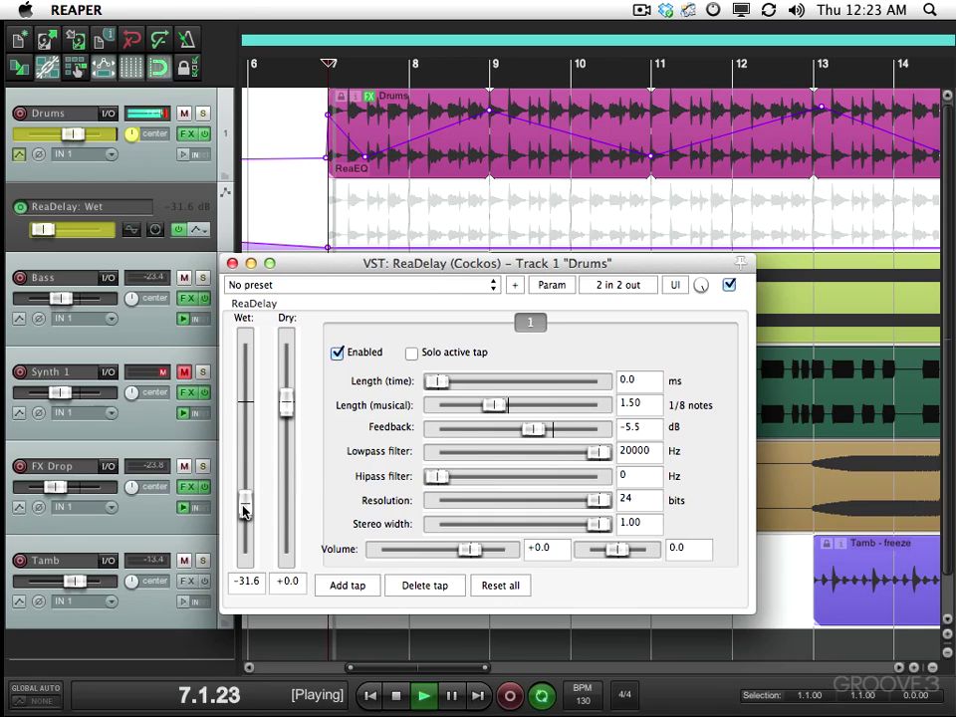
pyautogui.moveTo(243, 504)
pyautogui.mouseDown()
pyautogui.moveTo(255, 404)
pyautogui.moveTo(248, 495)
pyautogui.mouseUp()
pyautogui.press('space')
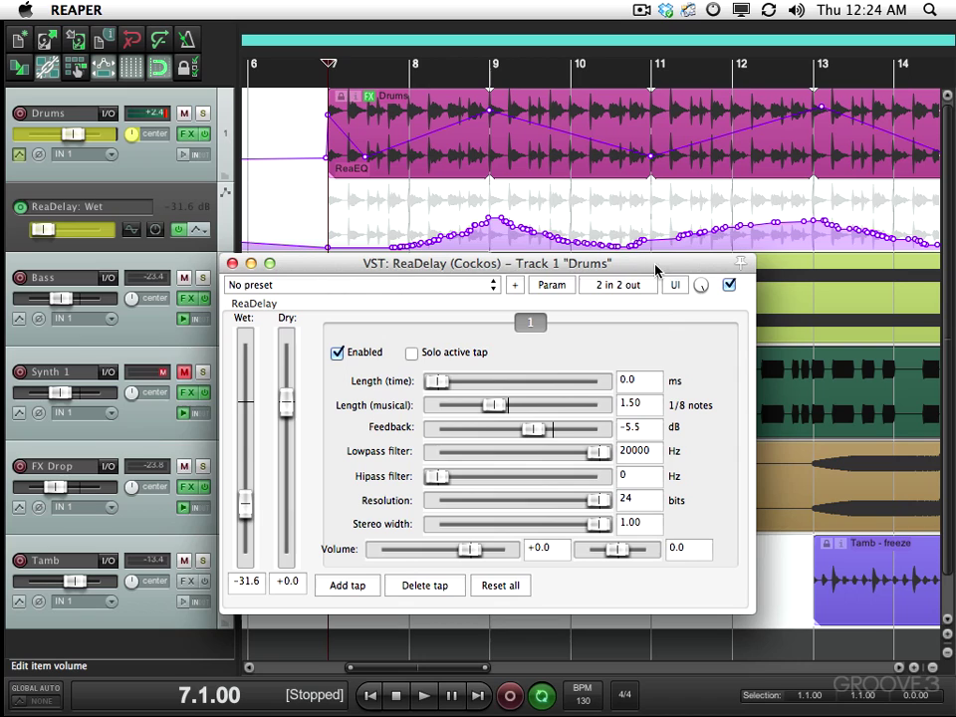
pyautogui.press('super+w')
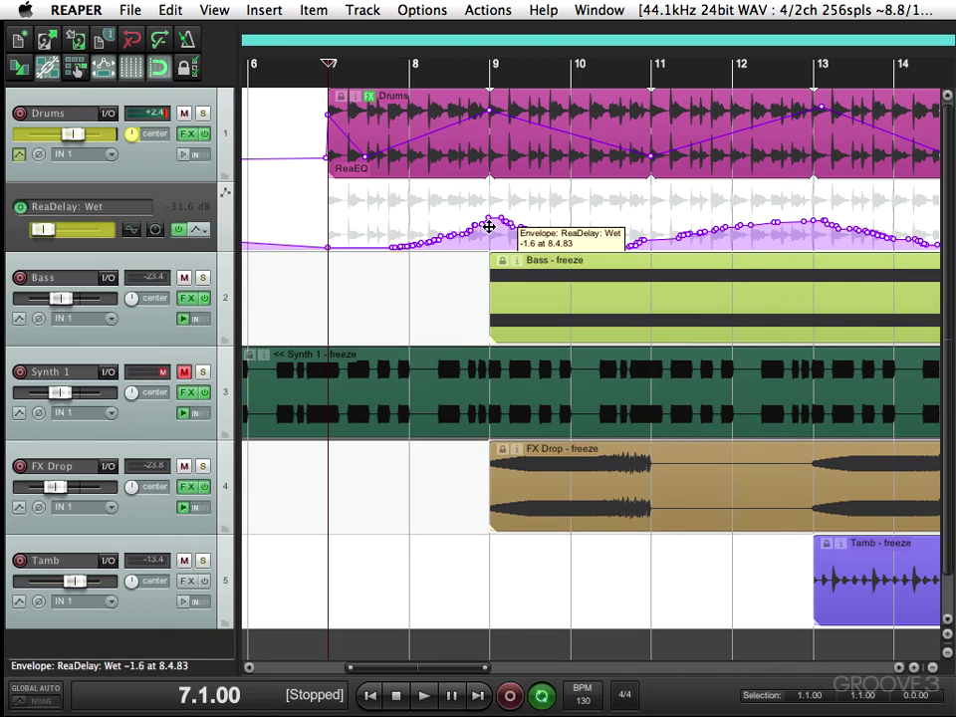
# Step: Reduce the ReaDelay Wet envelope from 132 points to 9 with Reduce number of points
pyautogui.rightClick(489, 227)
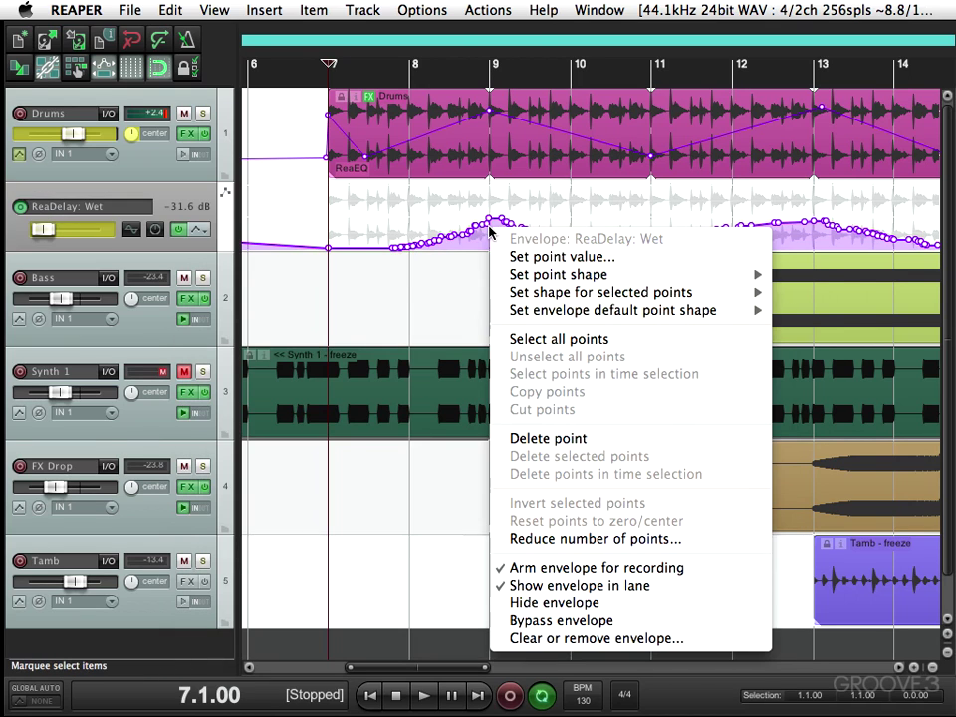
pyautogui.click(511, 543)
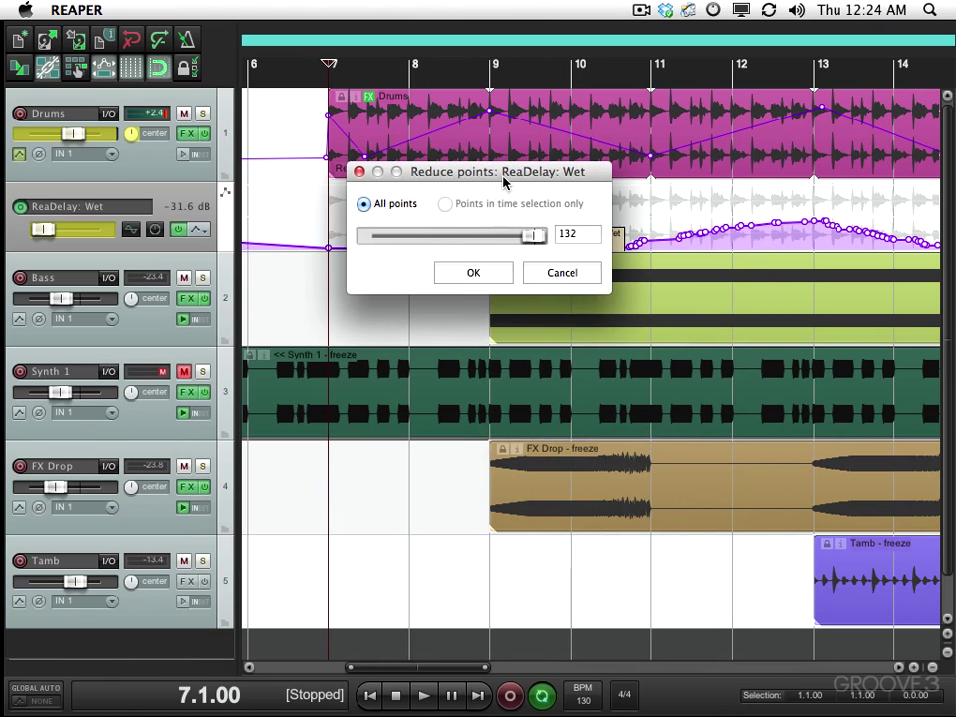
pyautogui.moveTo(503, 180); pyautogui.dragTo(485, 338)
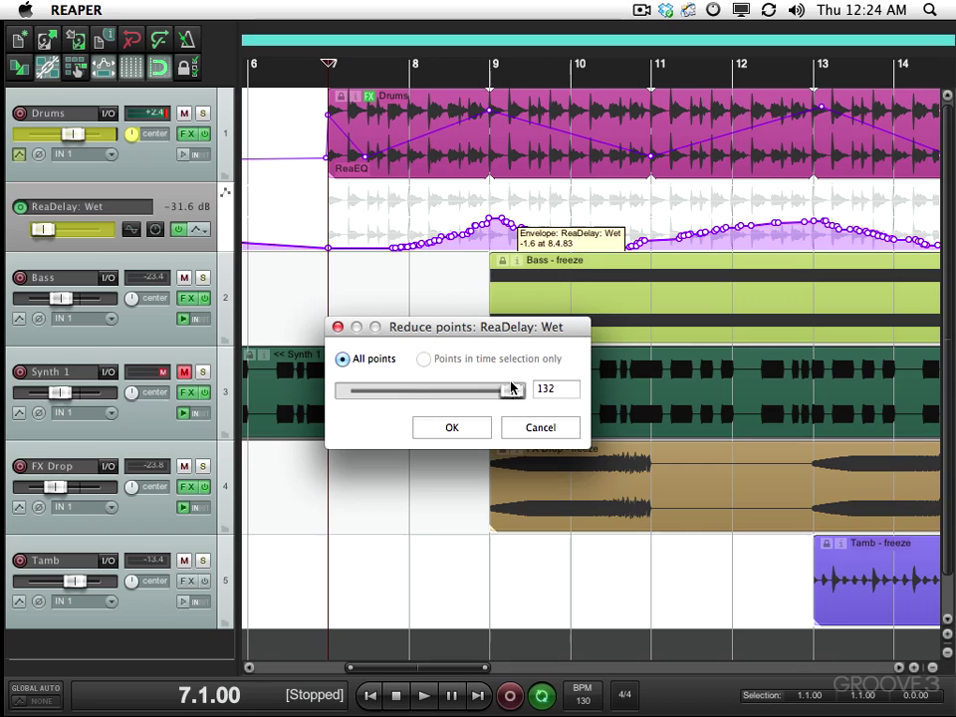
pyautogui.moveTo(378, 395); pyautogui.dragTo(358, 402)
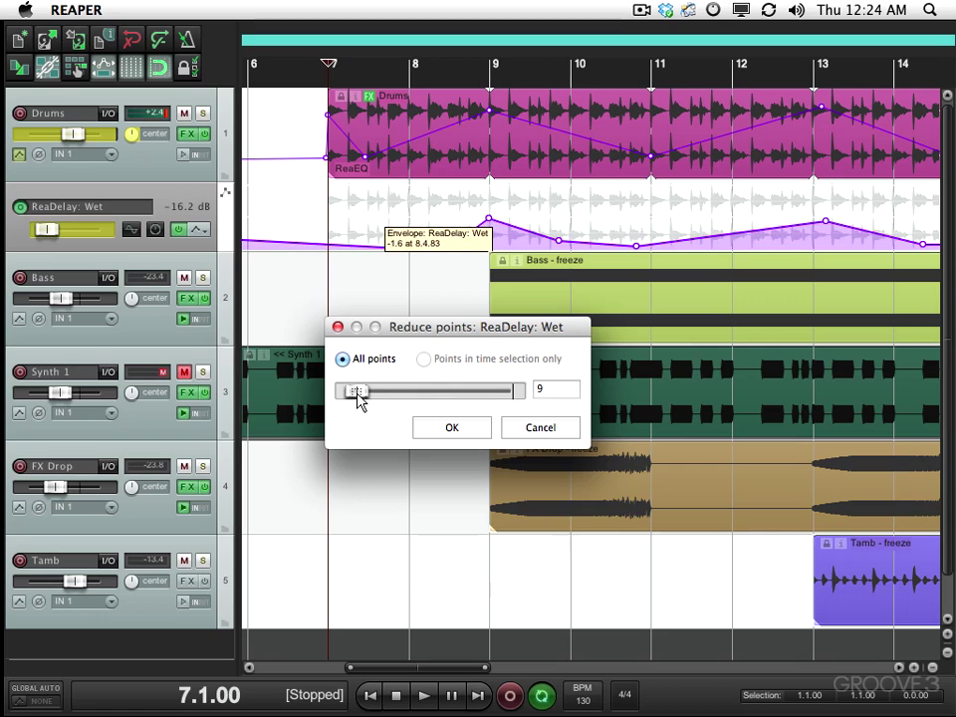
pyautogui.click(475, 431)
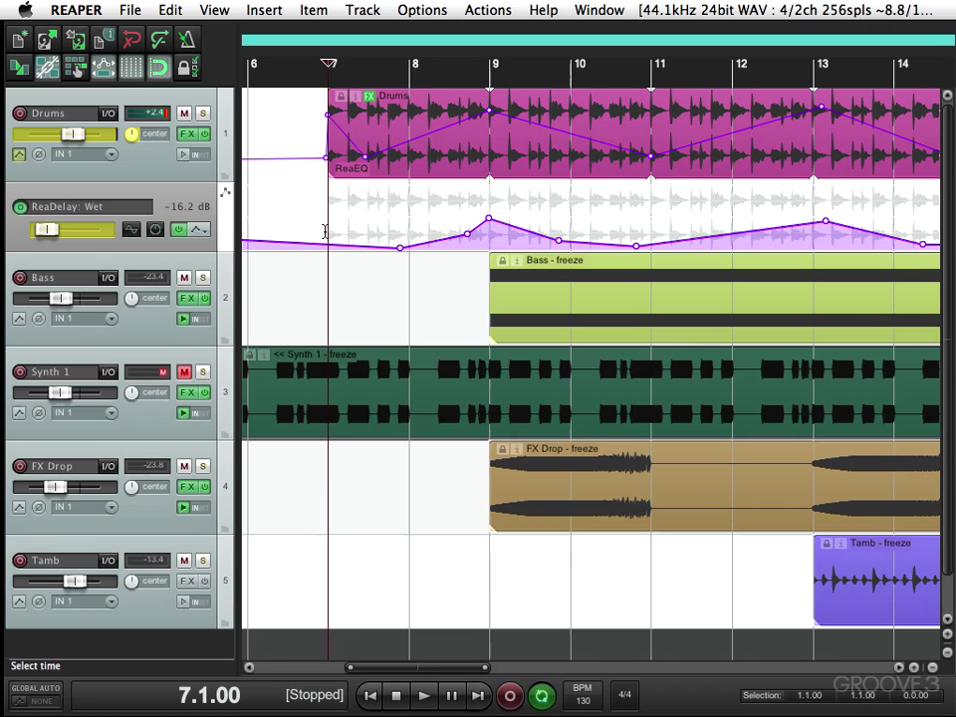
pyautogui.press('space')
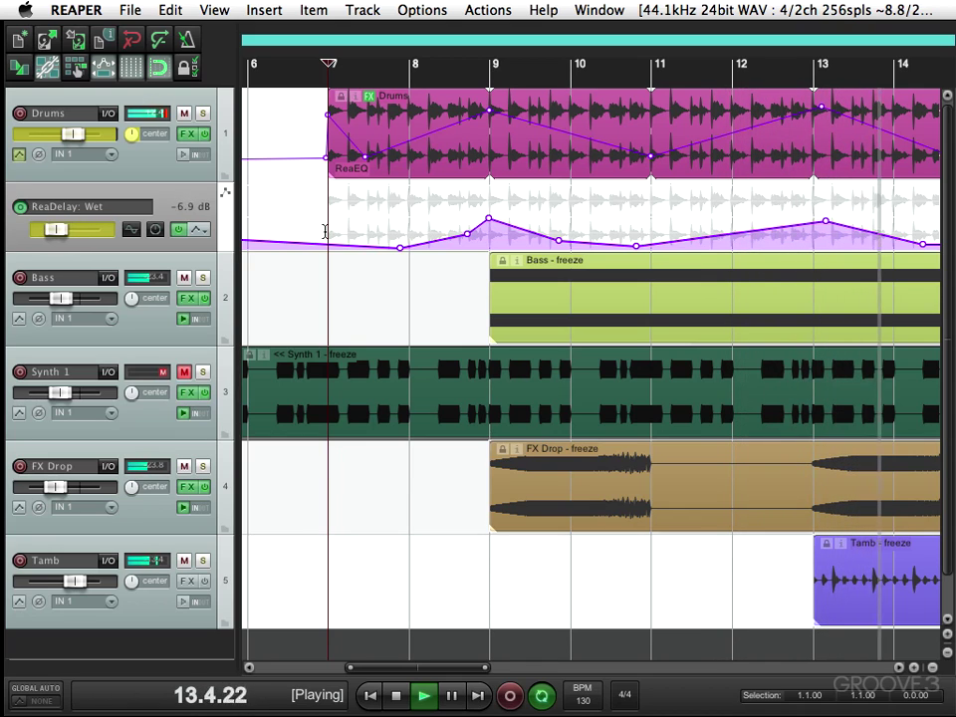
pyautogui.press('space')
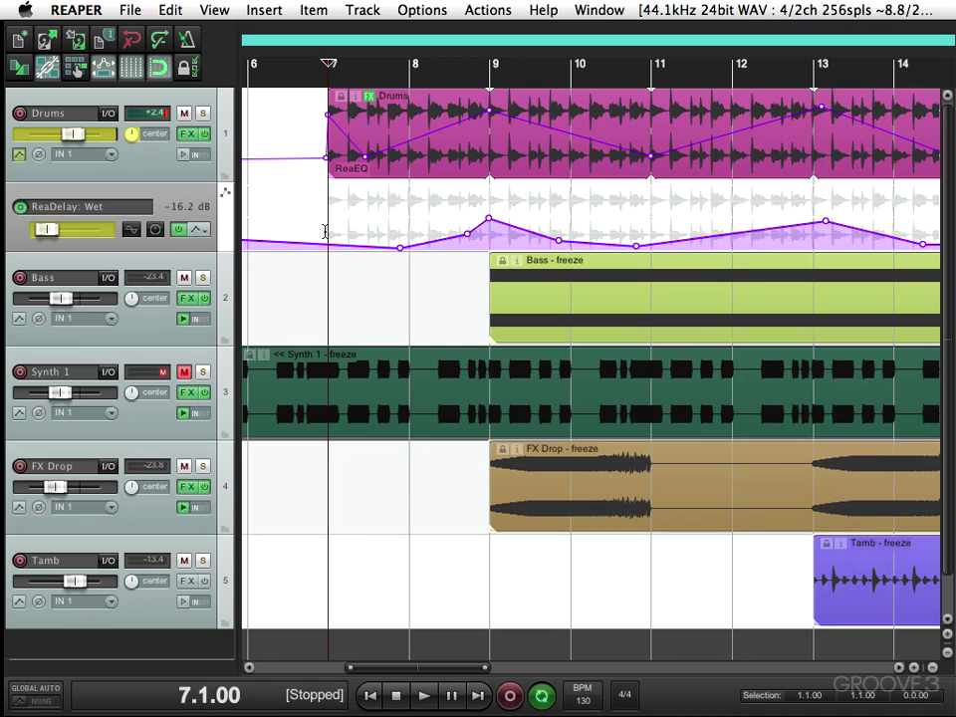
pyautogui.click(187, 135)
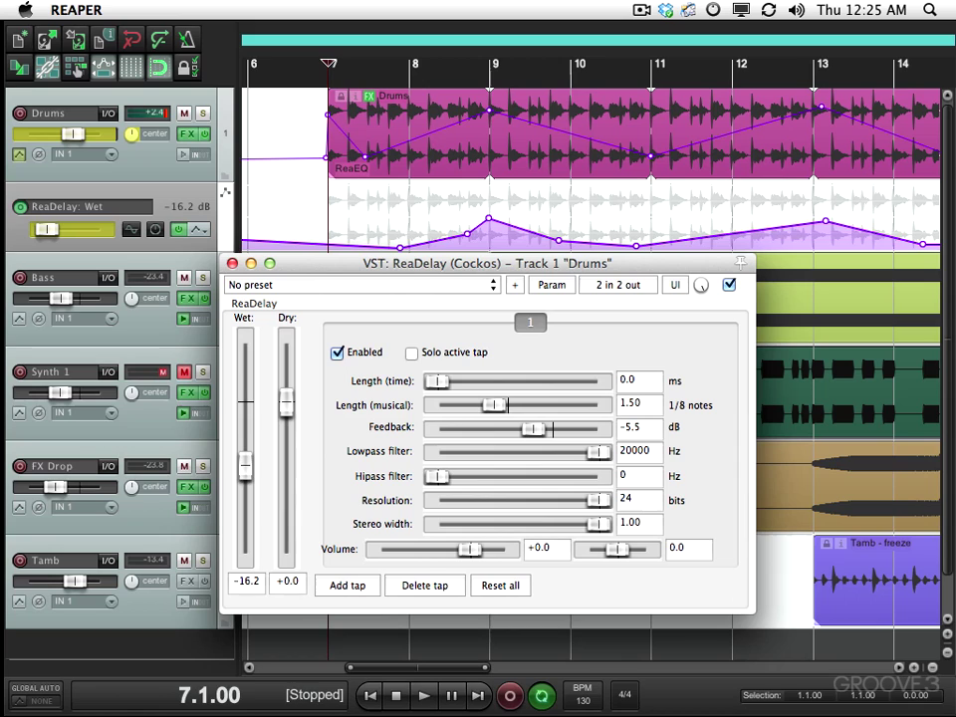
pyautogui.press('space')
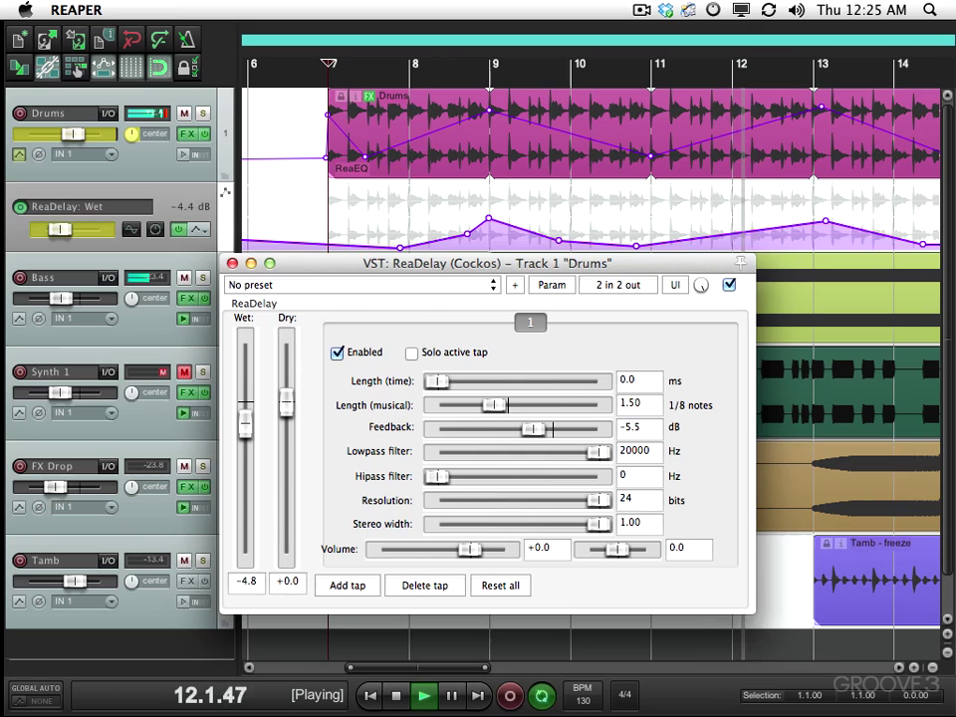
pyautogui.press('space')
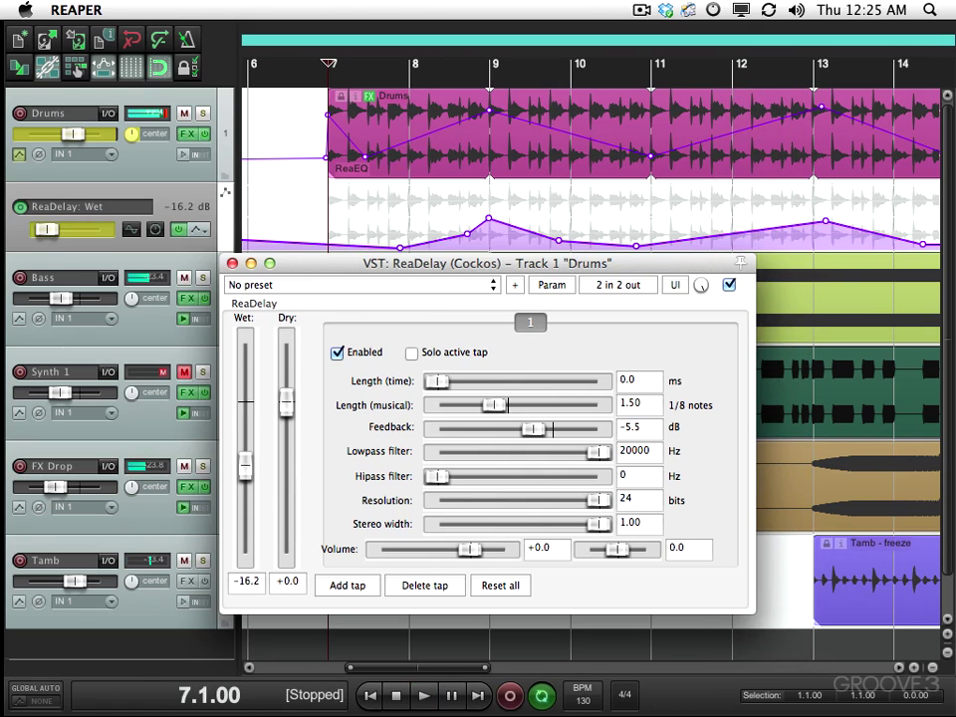
pyautogui.click(233, 263)
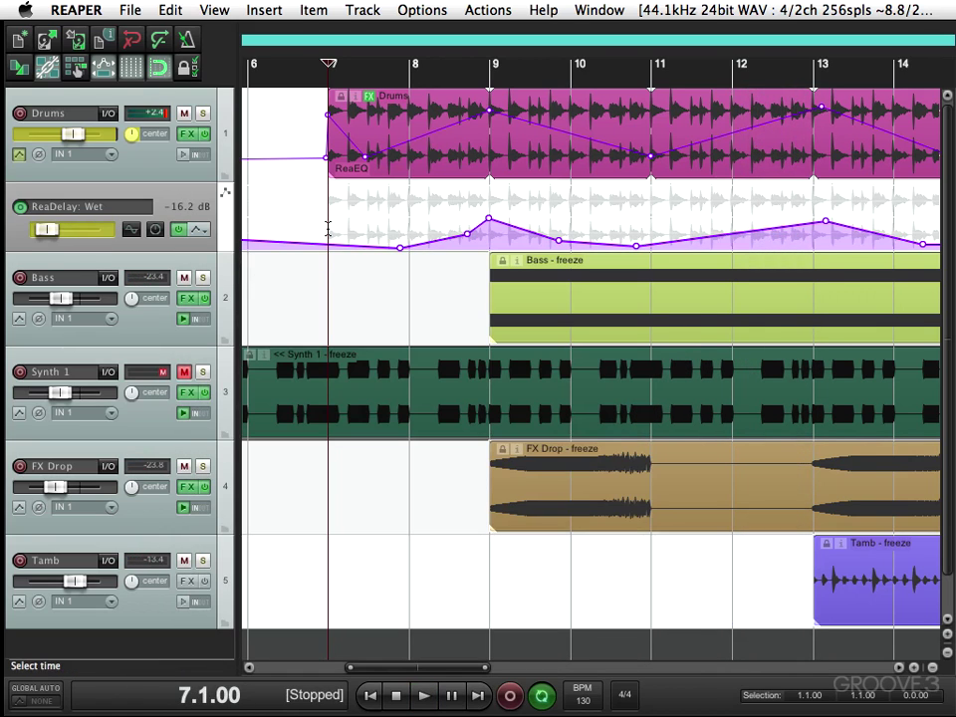
# Step: Drop ReaDelay Wet to -42.2 dB at bar 7, raise the bar 9 peak, and audition from bar 7
pyautogui.doubleClick(328, 228)
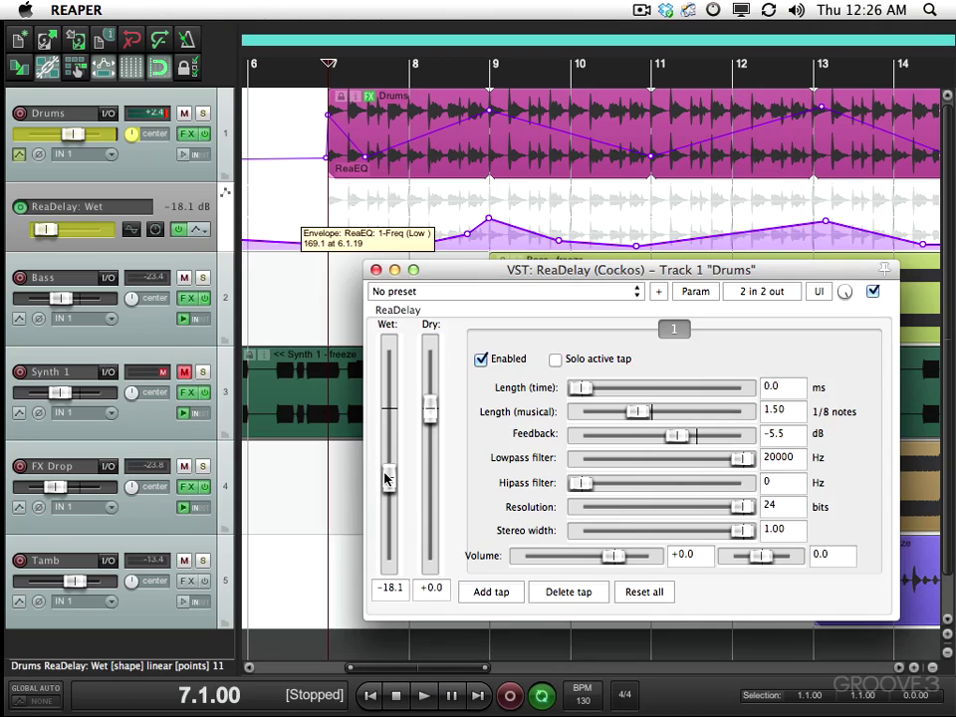
pyautogui.moveTo(388, 480); pyautogui.dragTo(371, 526)
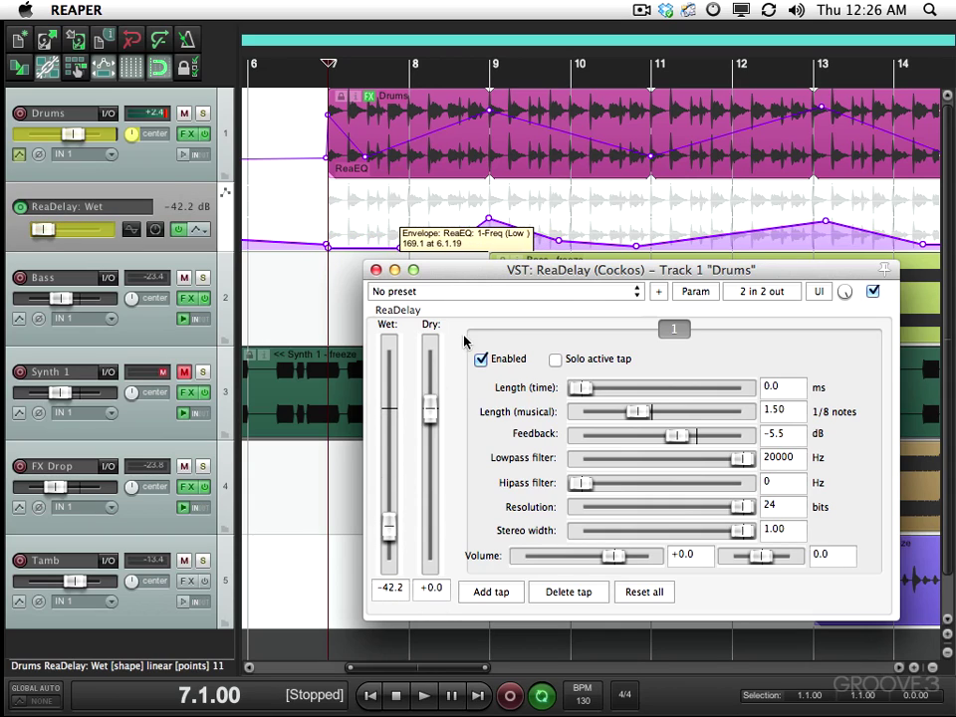
pyautogui.moveTo(505, 276); pyautogui.dragTo(304, 309)
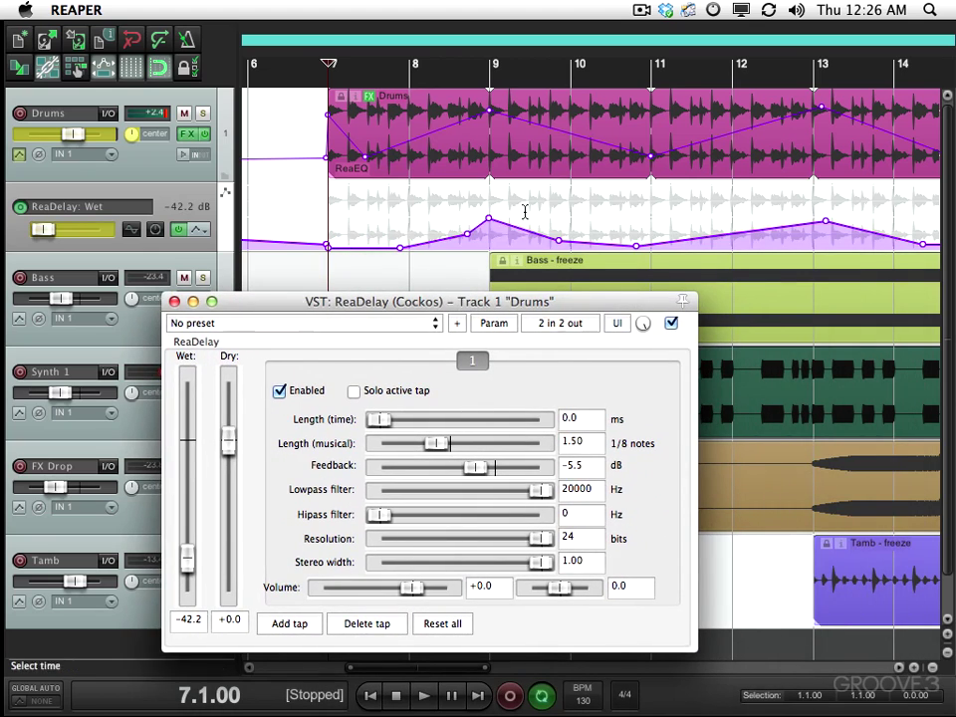
pyautogui.click(490, 222)
pyautogui.moveTo(186, 560); pyautogui.dragTo(186, 443)
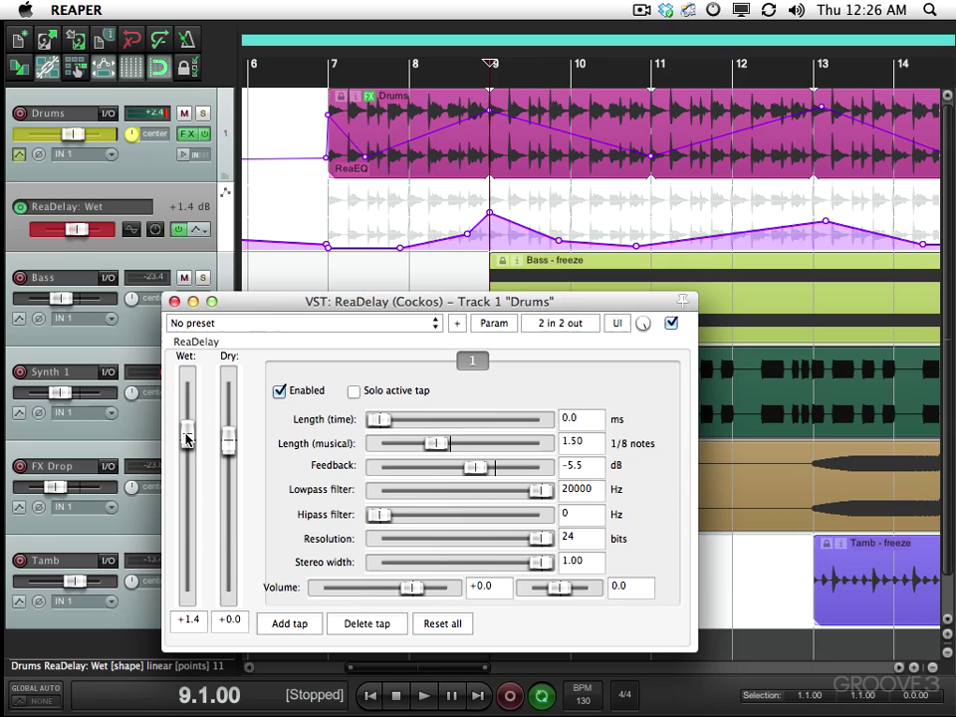
pyautogui.click(329, 212)
pyautogui.press('space')
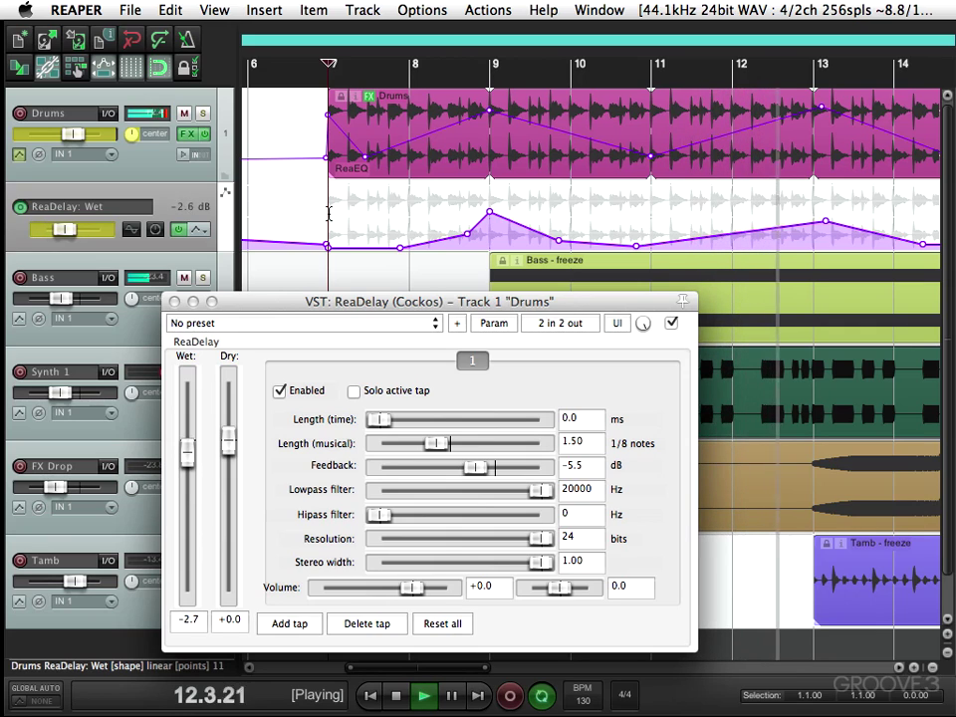
pyautogui.press('space')
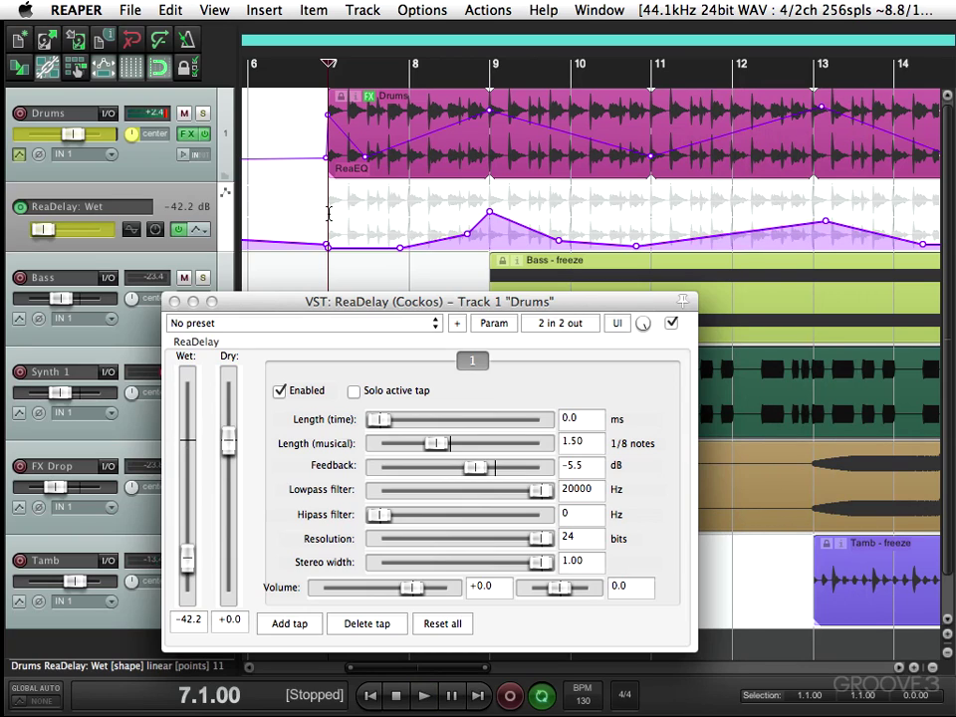
# Step: Close ReaDelay, move the Wet envelope into the Drums media lane, set Trim/Read, and play back
pyautogui.press('Escape')
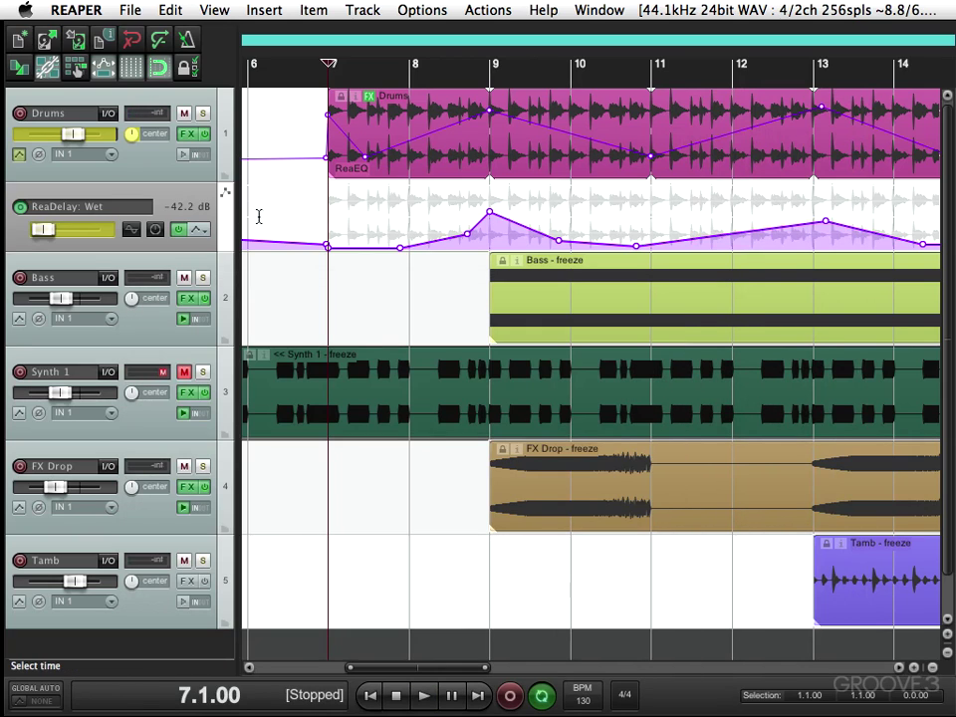
pyautogui.click(198, 229)
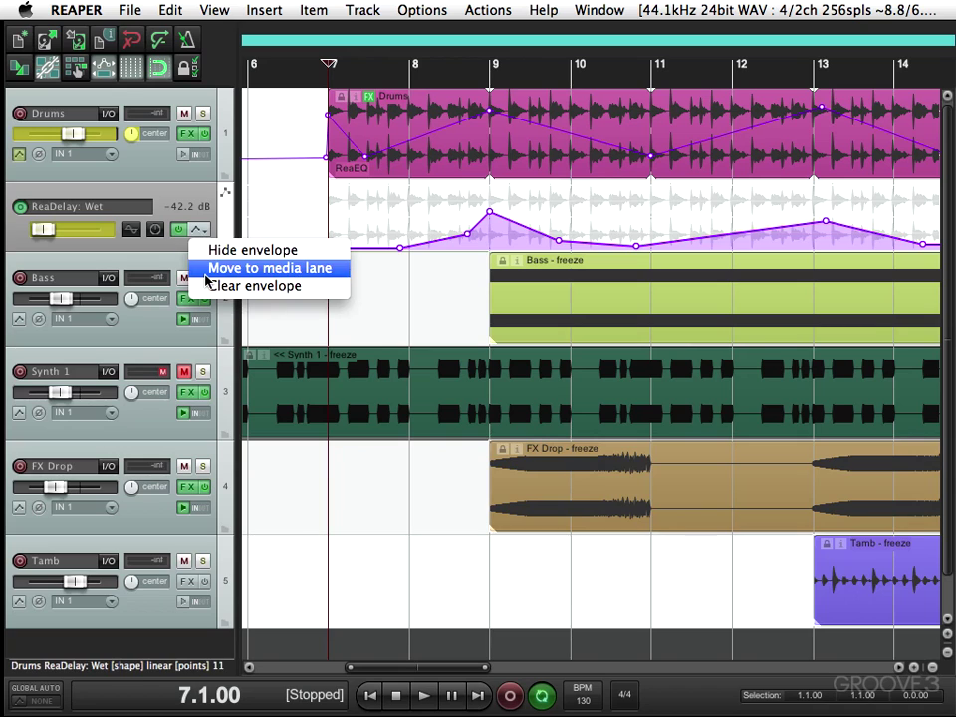
pyautogui.click(205, 273)
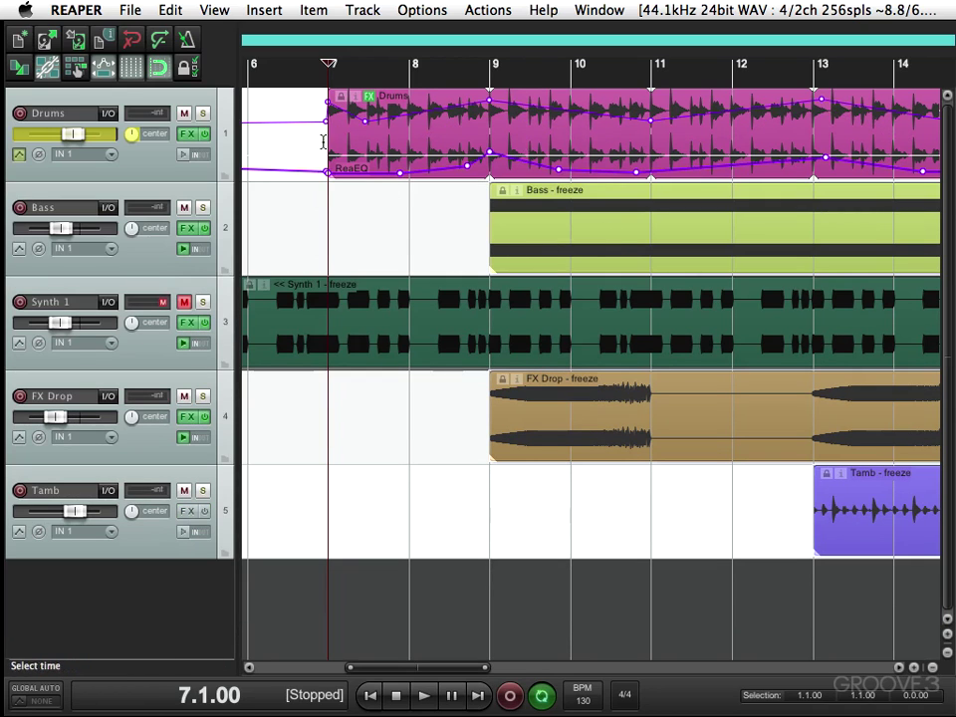
pyautogui.click(18, 156)
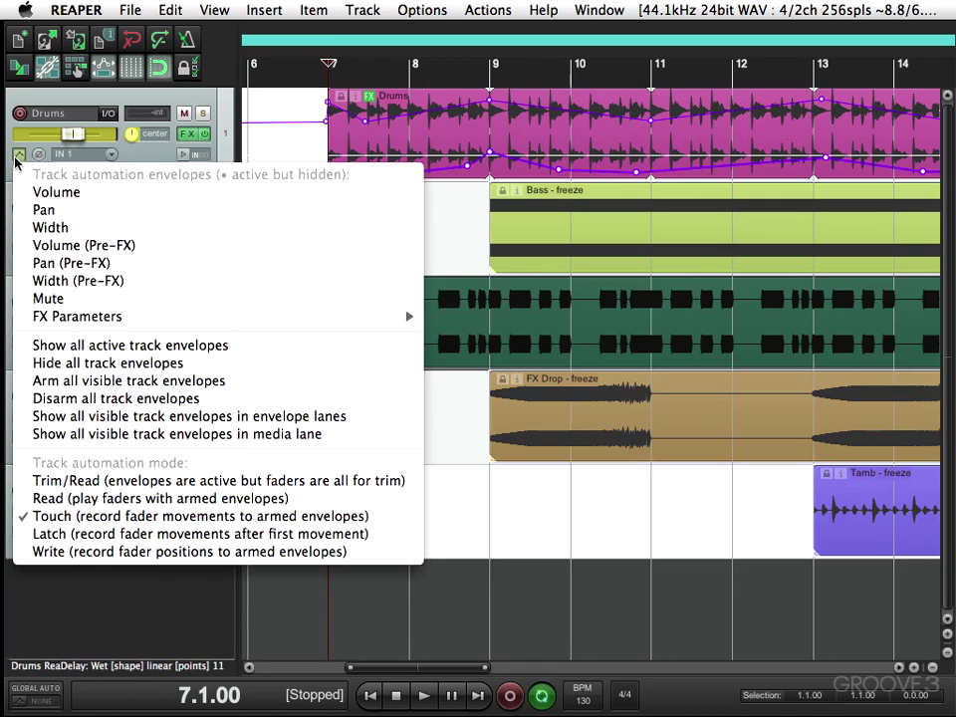
pyautogui.click(45, 481)
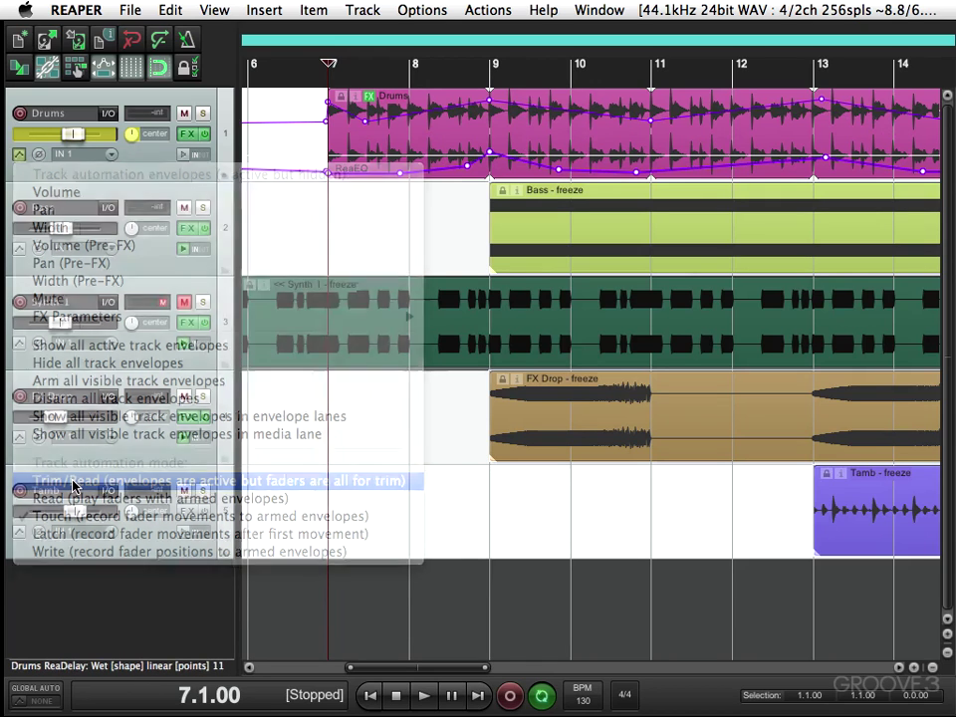
pyautogui.press('space')
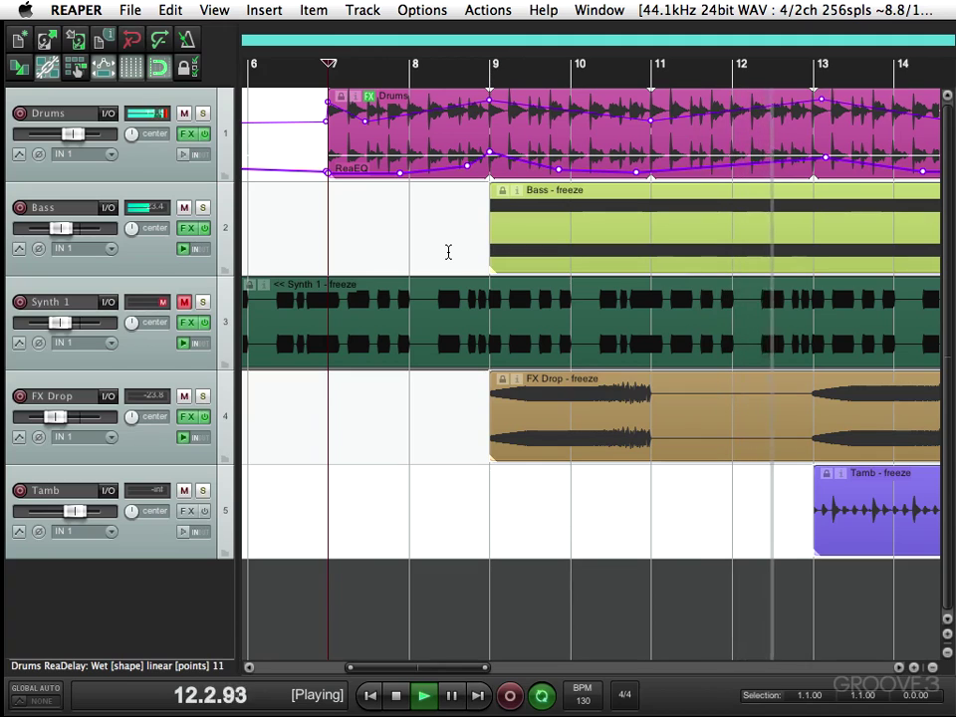
# Step: Stop playback and bring up the Drums FX chain with ReaDelay selected, Wet at -42.2 dB
pyautogui.press('space')
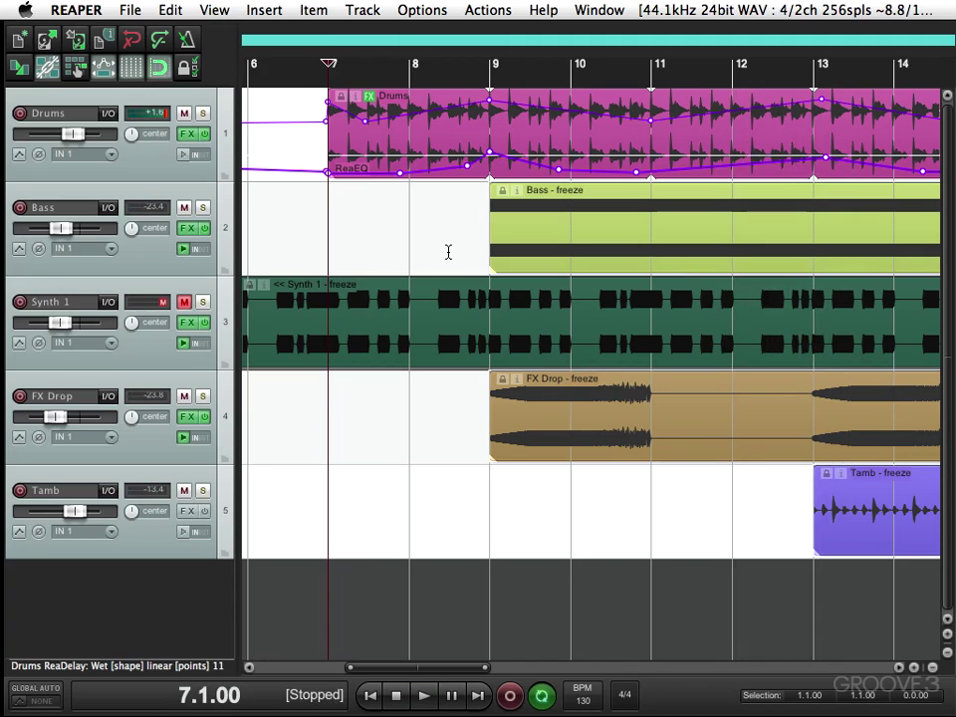
pyautogui.doubleClick(269, 121)
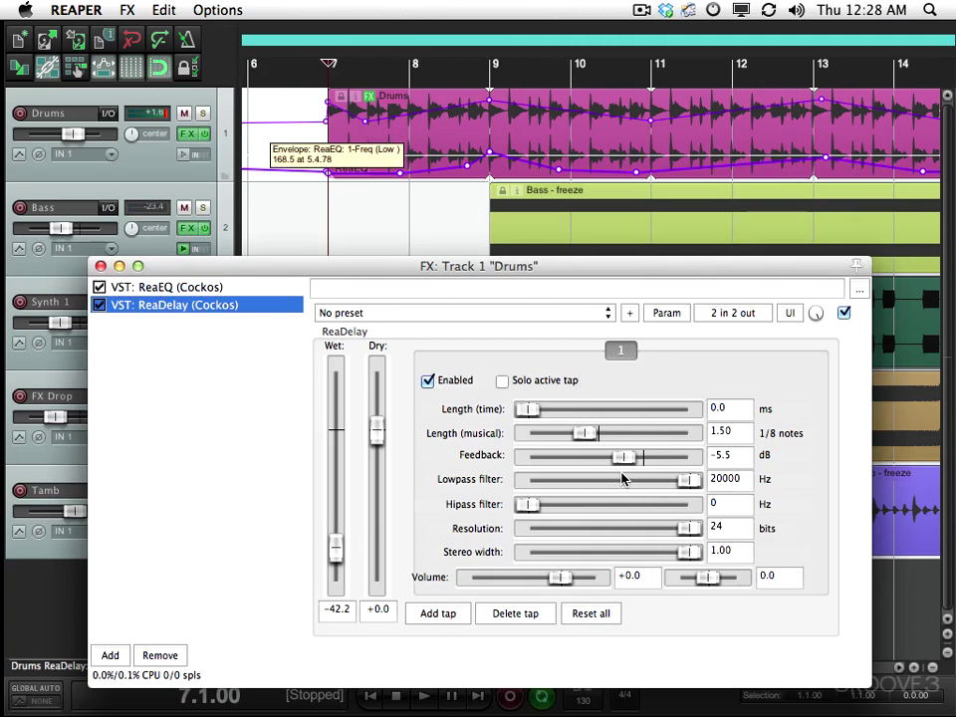